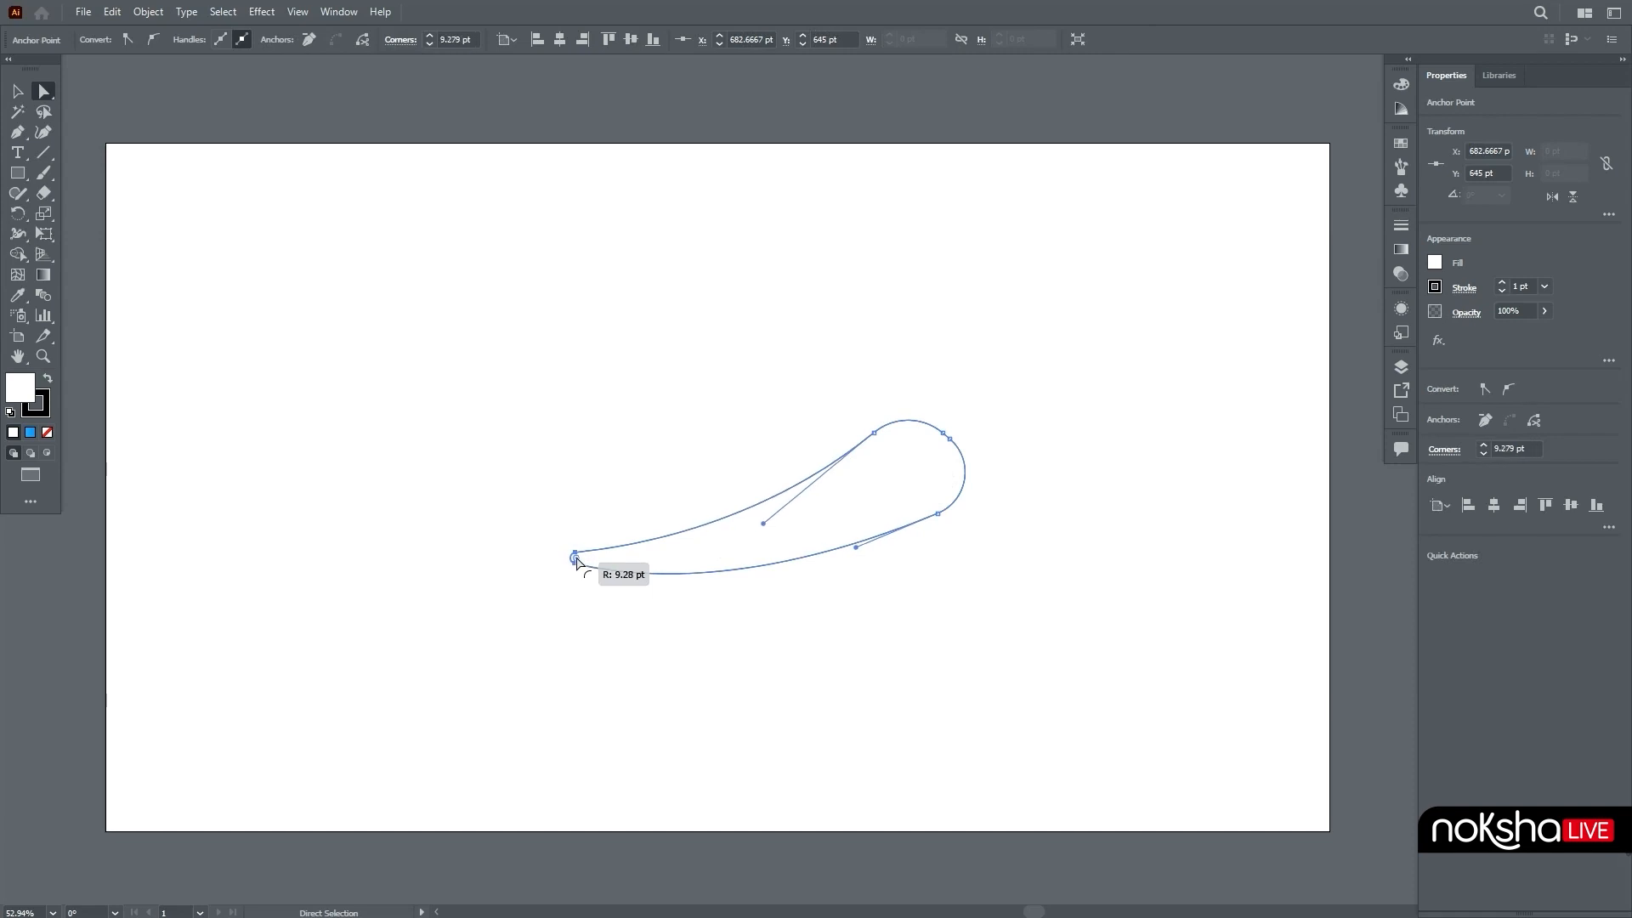
Adjust the lower curve of the chili body by its anchor handle and move the whole shape to the artboard's centre.
left_click_drag(857, 550, 840, 569)
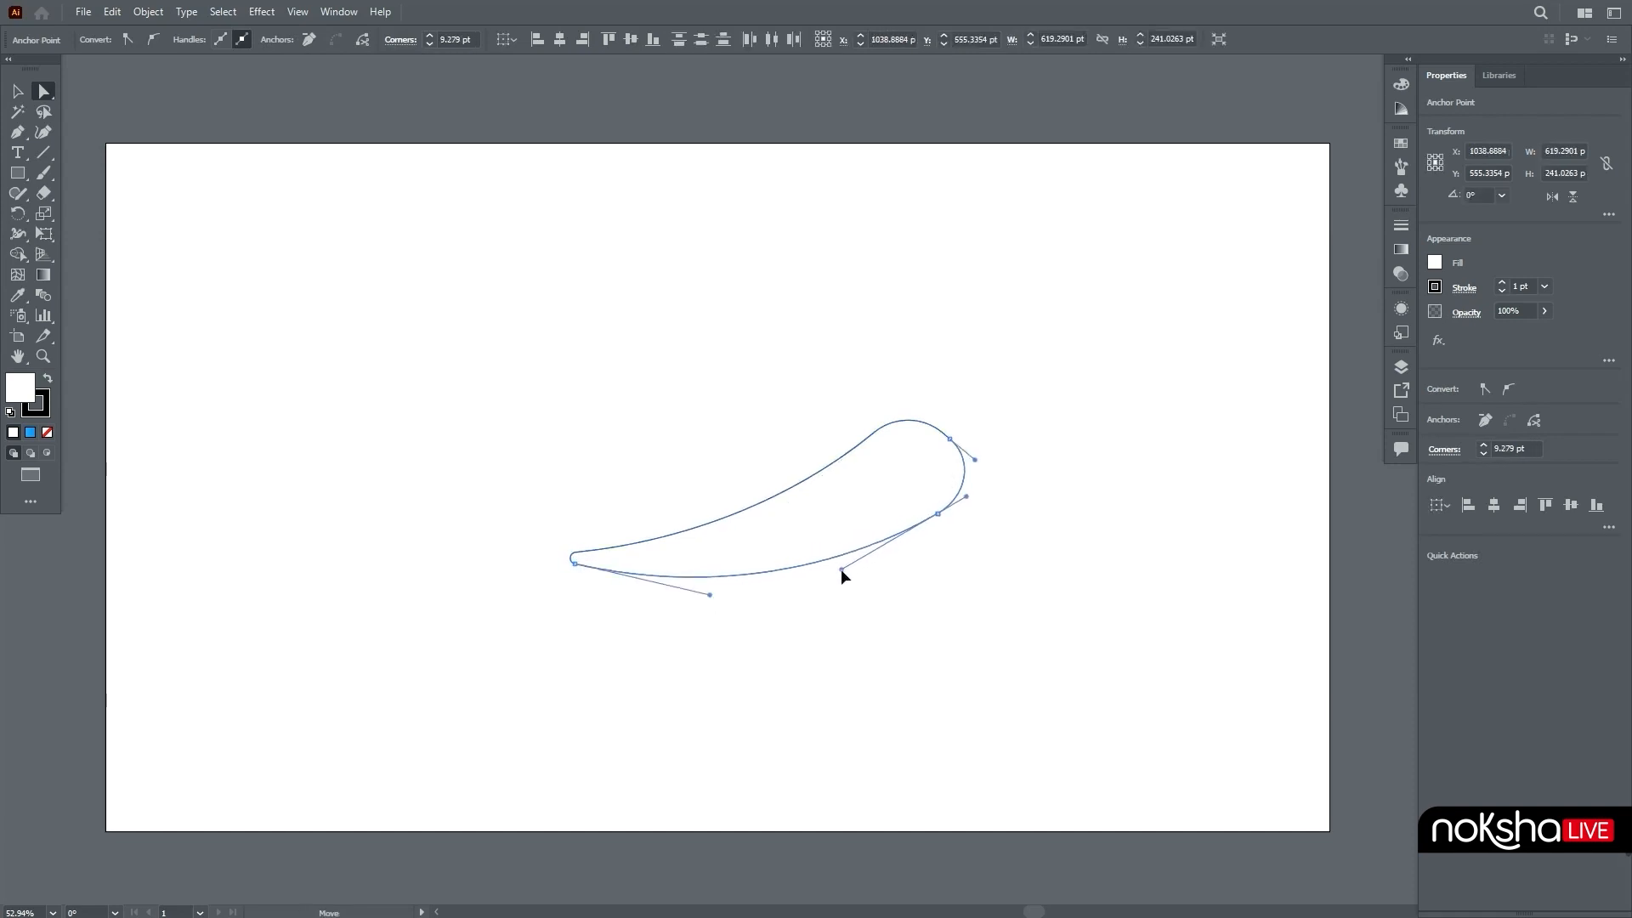
left_click(24, 95)
left_click_drag(877, 439, 815, 426)
left_click(869, 353)
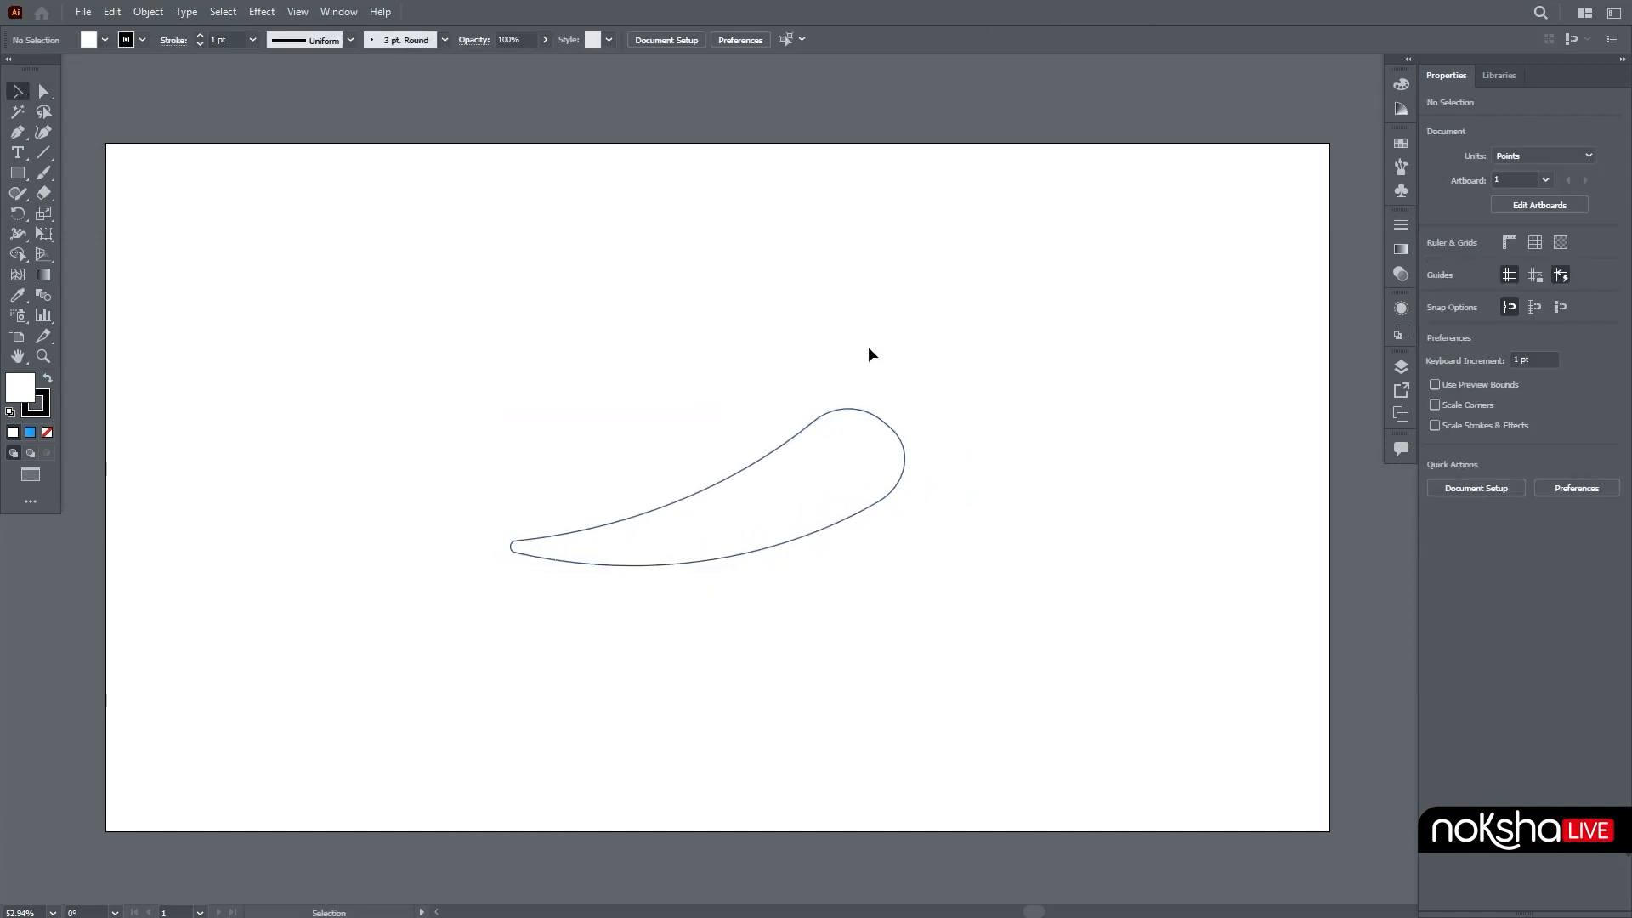
Draw a closed, curved stem shape with the Pen tool, starting inside the chili body's thick end and flaring at its tip.
key("p")
left_click(875, 427)
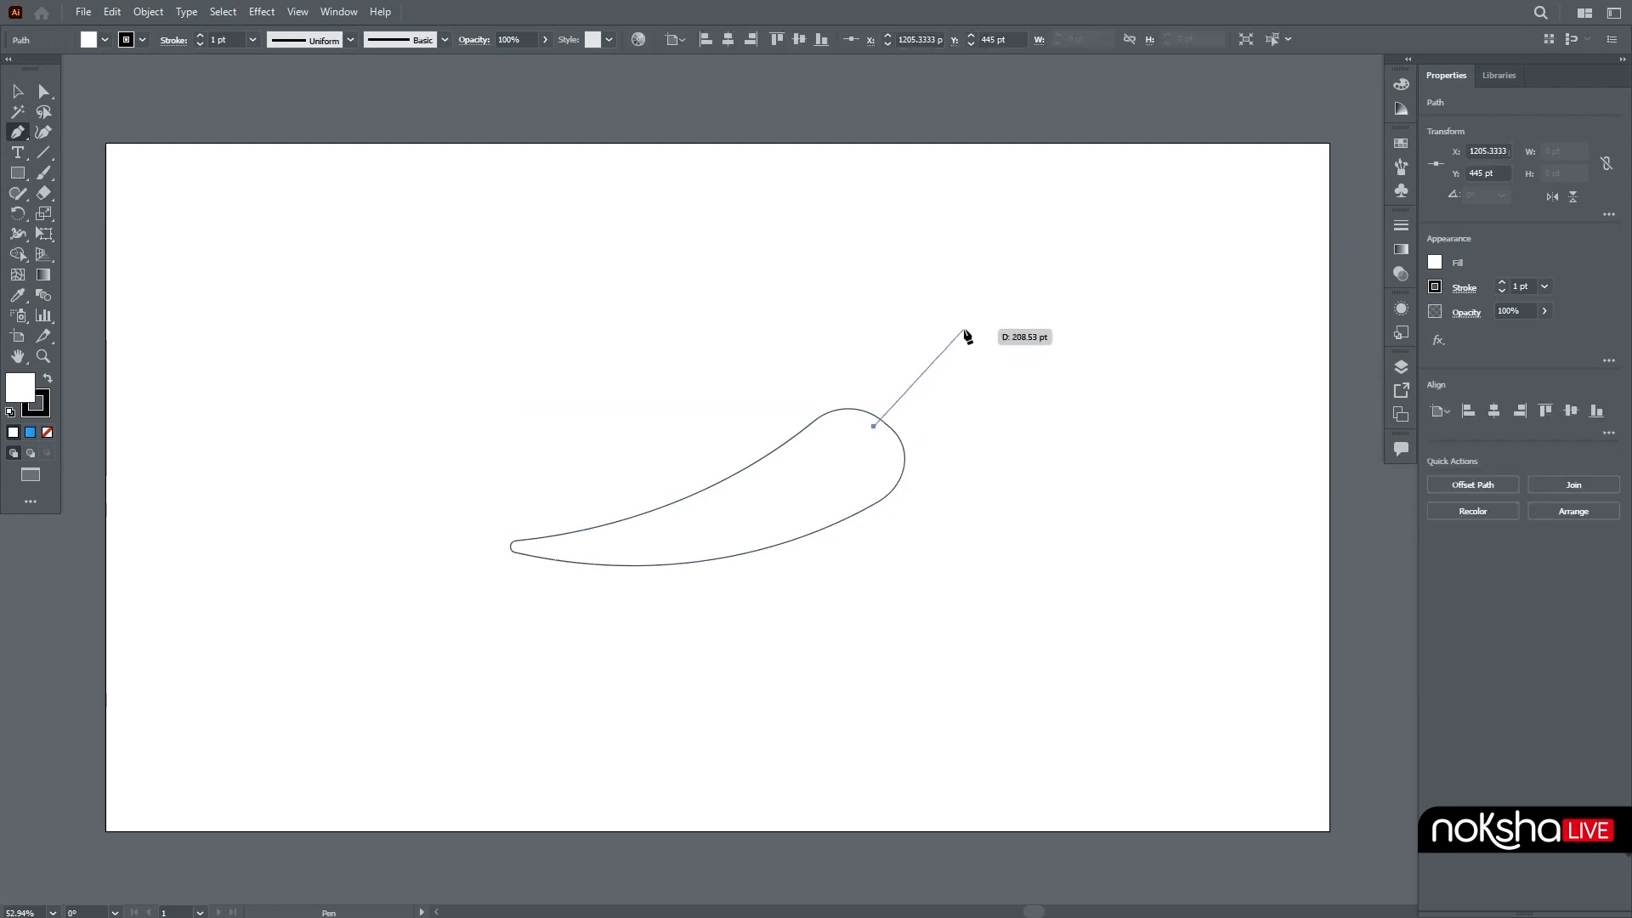
left_click_drag(976, 336, 987, 259)
left_click(976, 336)
left_click(1002, 347)
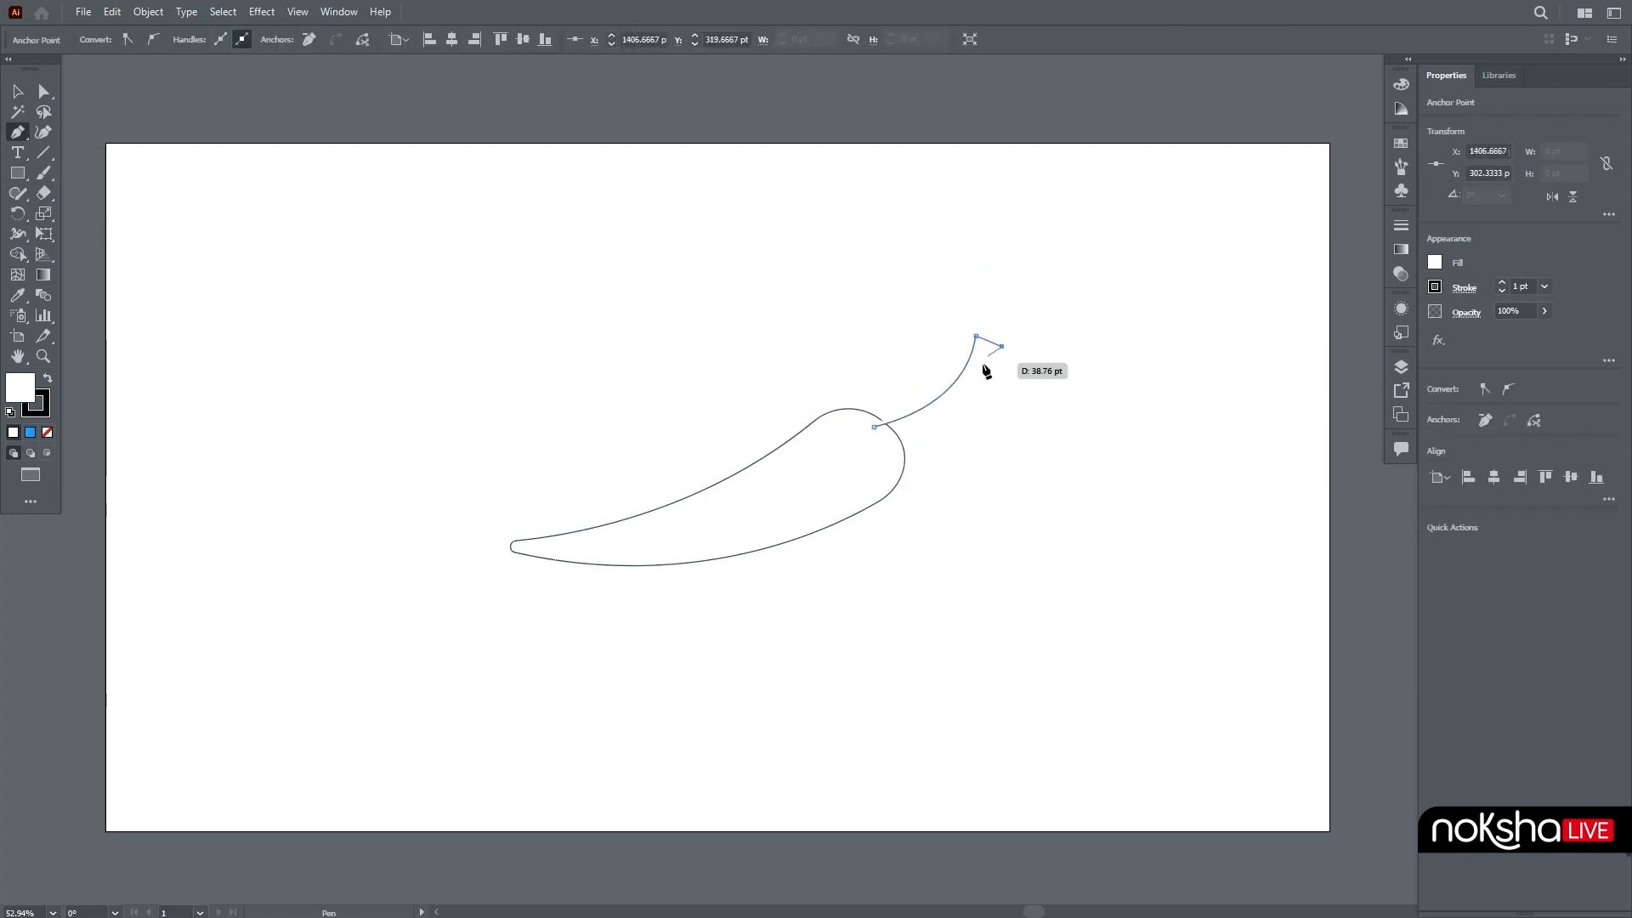
left_click_drag(977, 369, 965, 390)
mouse_move(880, 436)
left_mouse_down()
mouse_move(800, 451)
mouse_move(882, 425)
left_mouse_up()
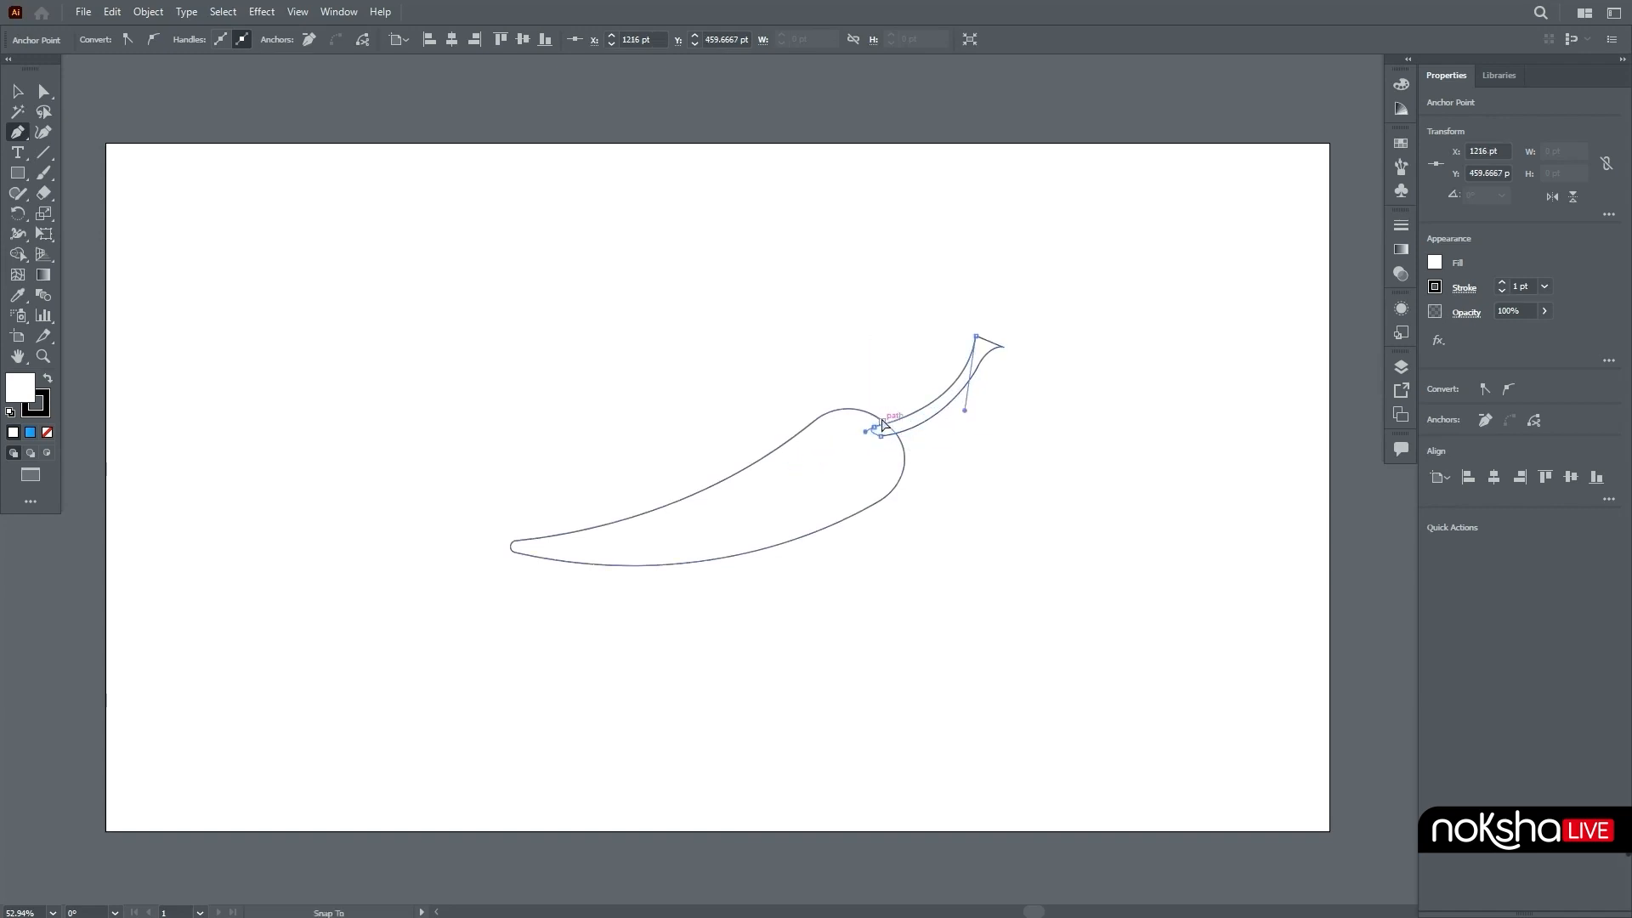
Rotate the stem about 17° counterclockwise and reposition it so its base overlaps the chili body's thick end.
key("v")
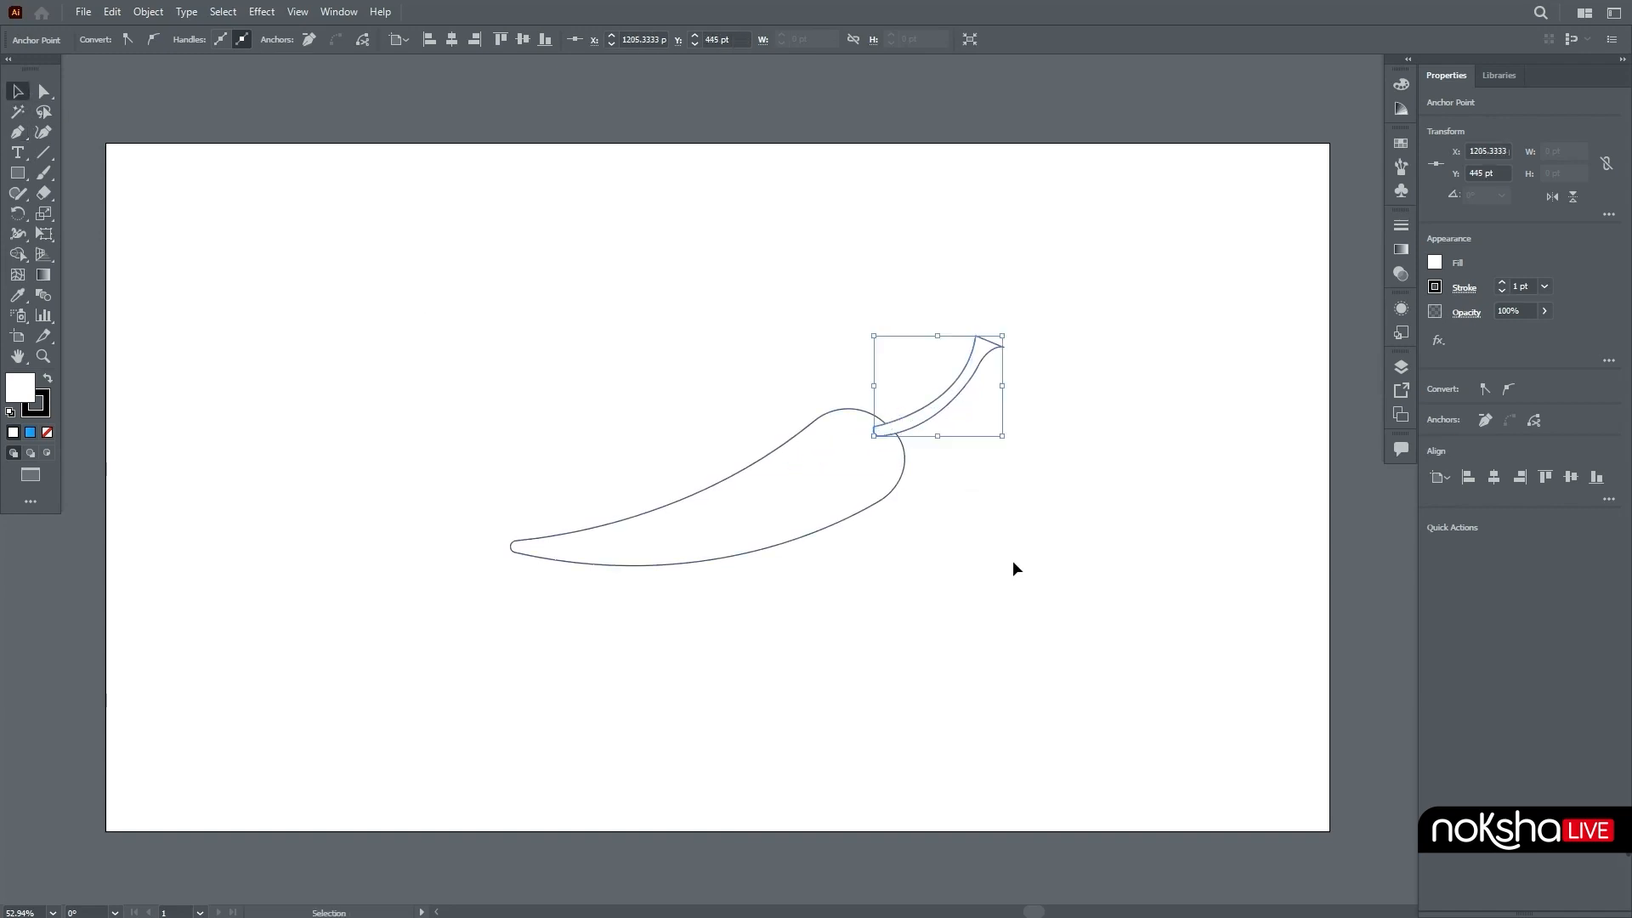
left_click_drag(1005, 433, 1016, 408)
left_click_drag(951, 402, 936, 394)
left_click(1022, 525)
Fill the chili body with the pure red swatch (ff0000).
left_click(794, 441)
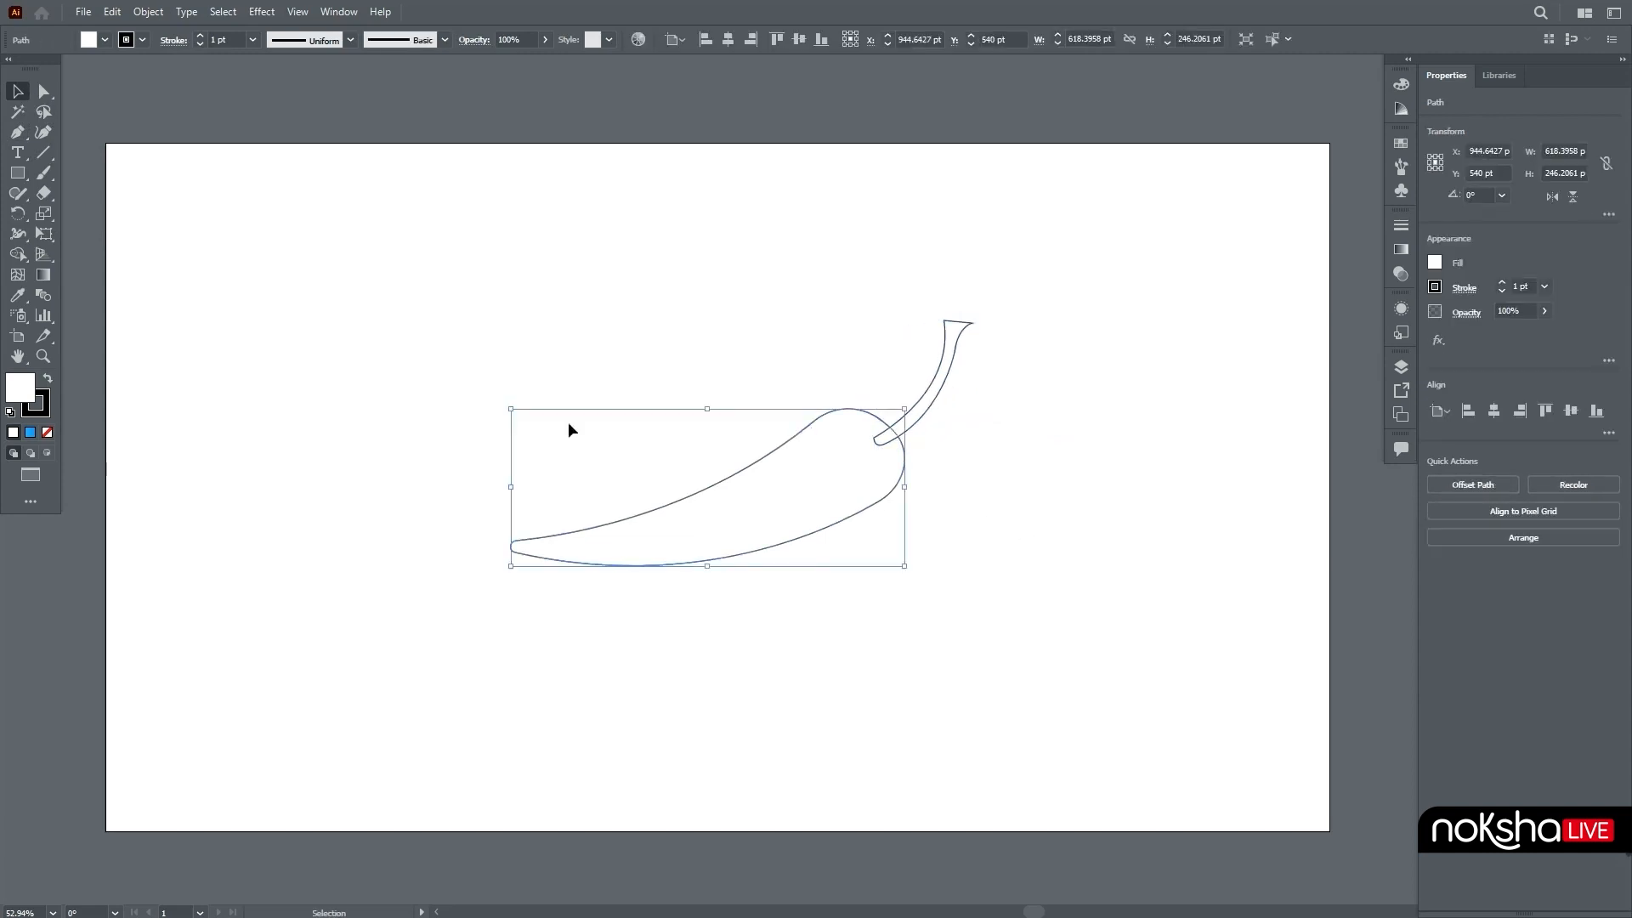
left_click(104, 39)
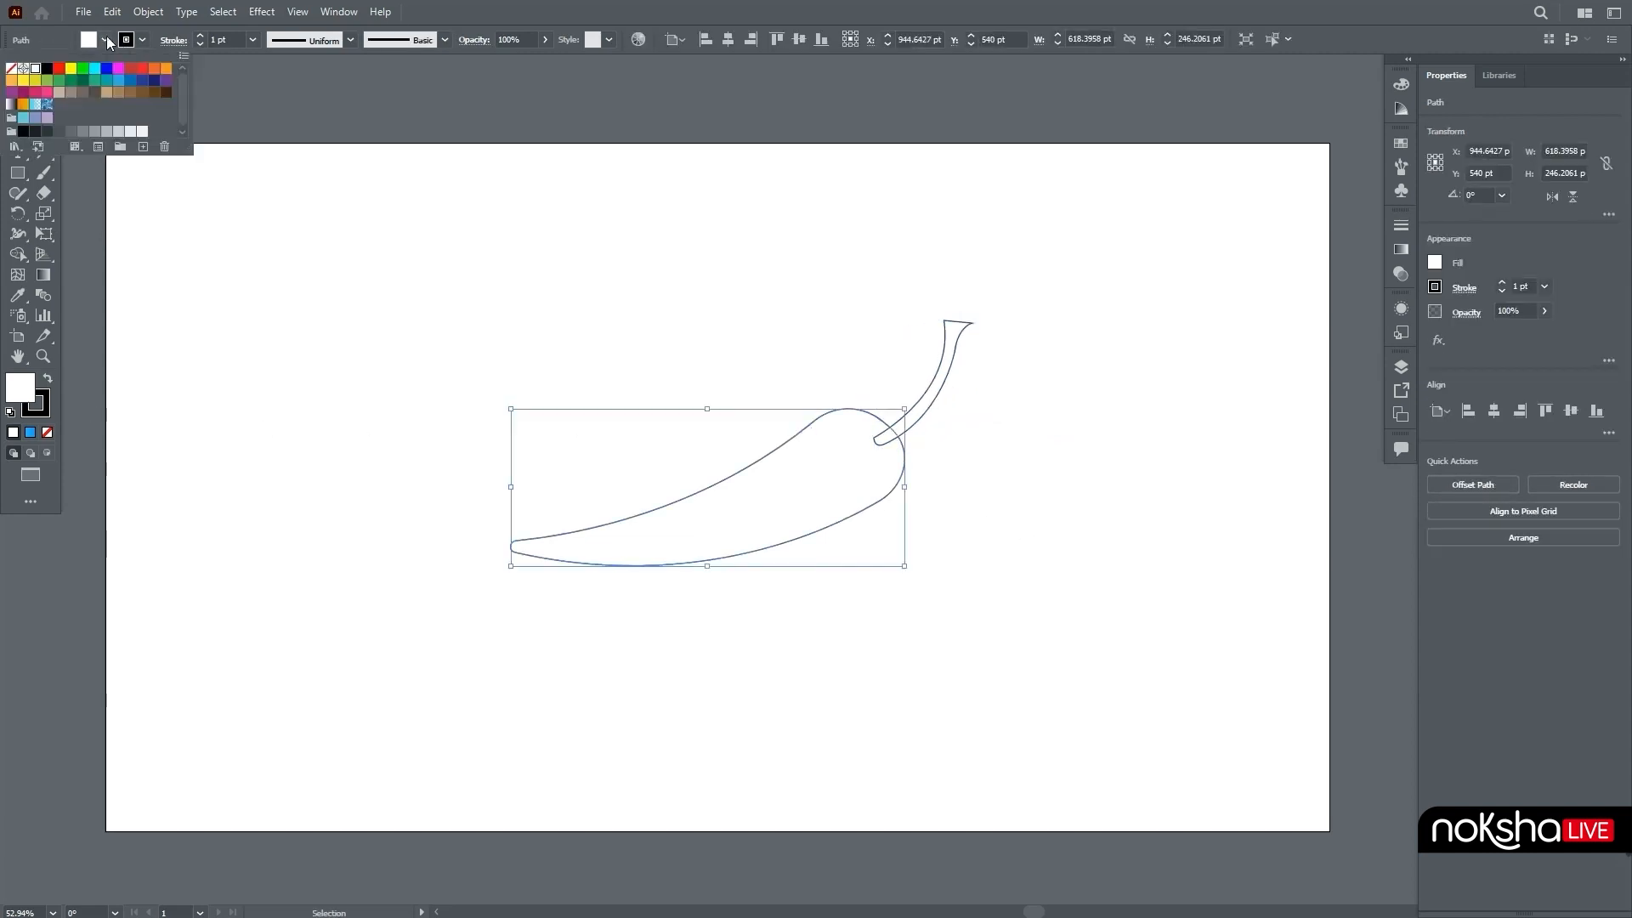
left_click(59, 69)
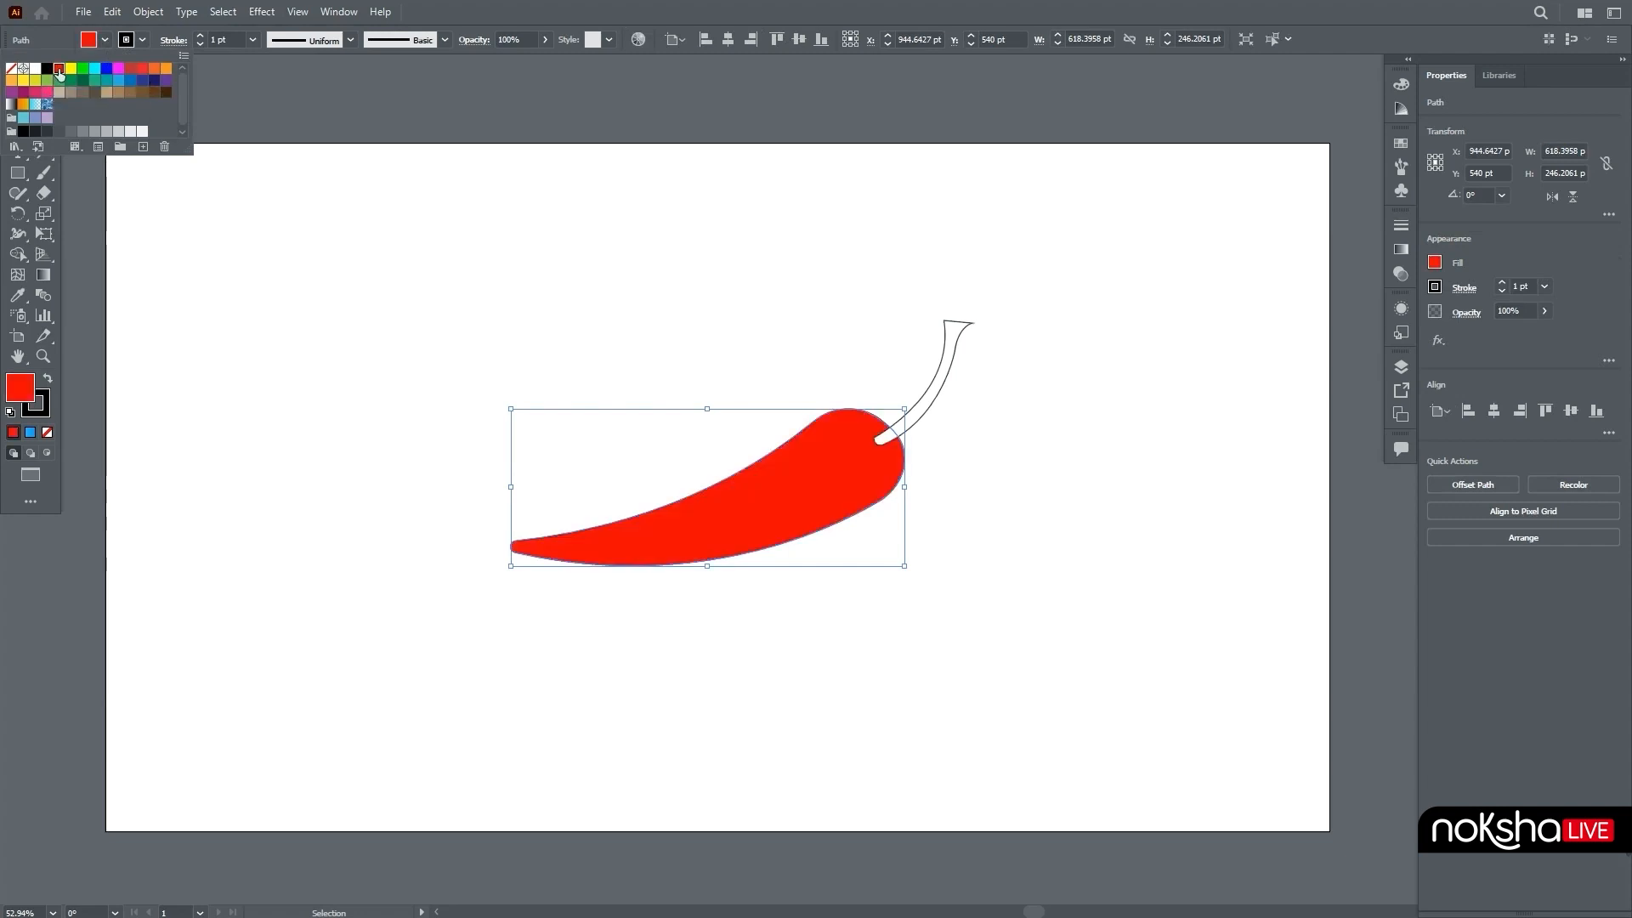
Fill the stem with dark brown, colour 4f3b21.
left_click(939, 403)
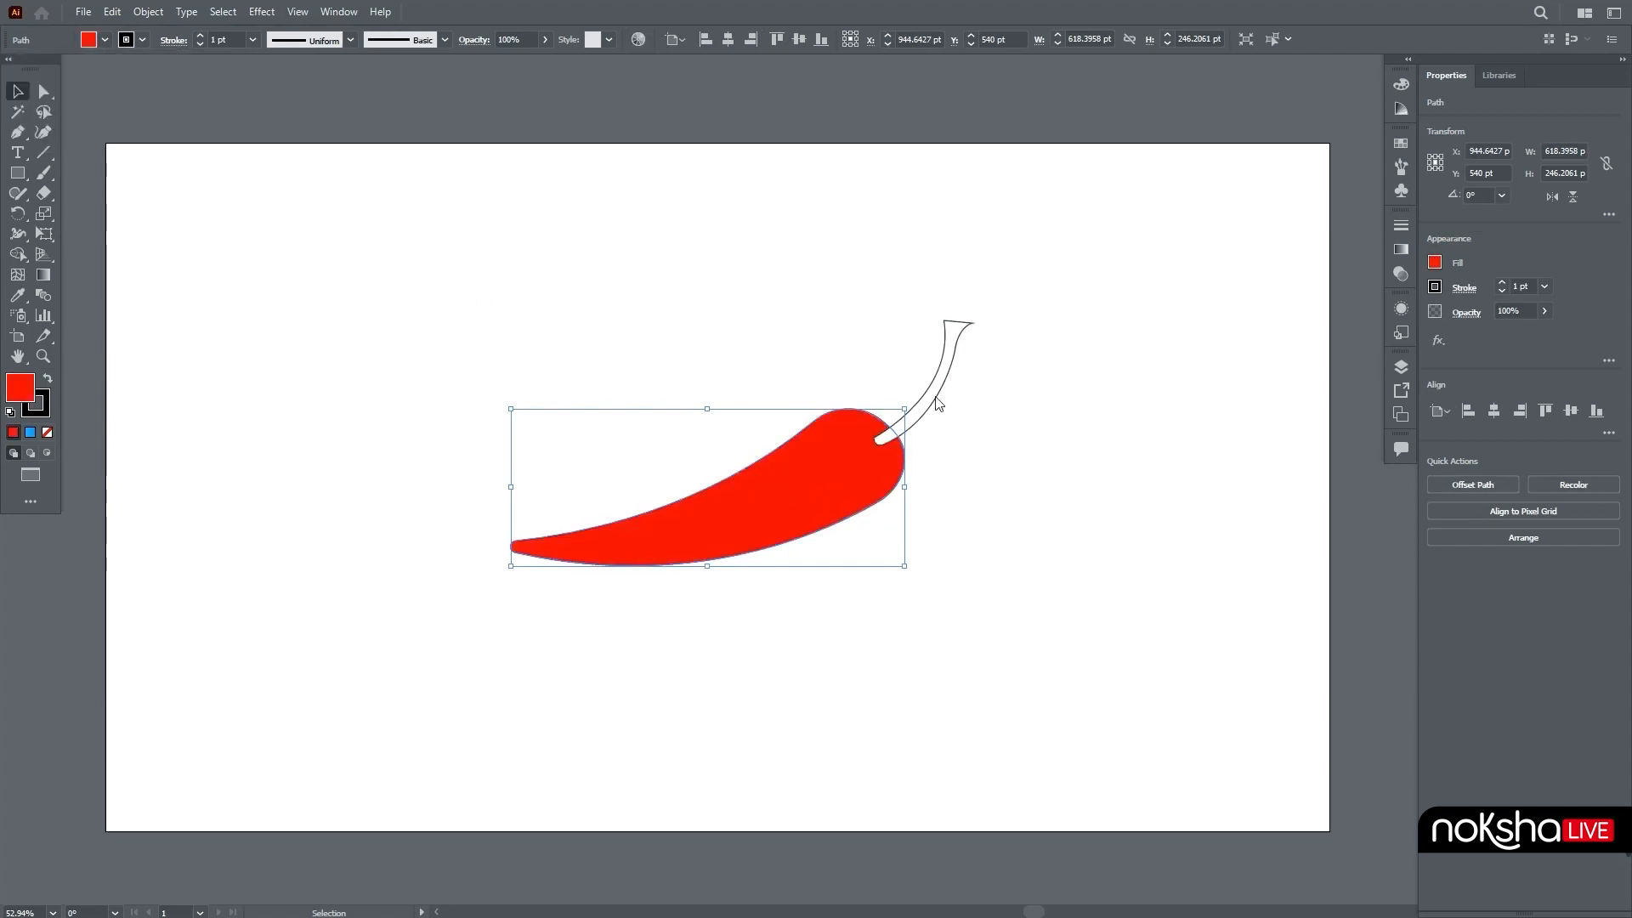
left_click(938, 401)
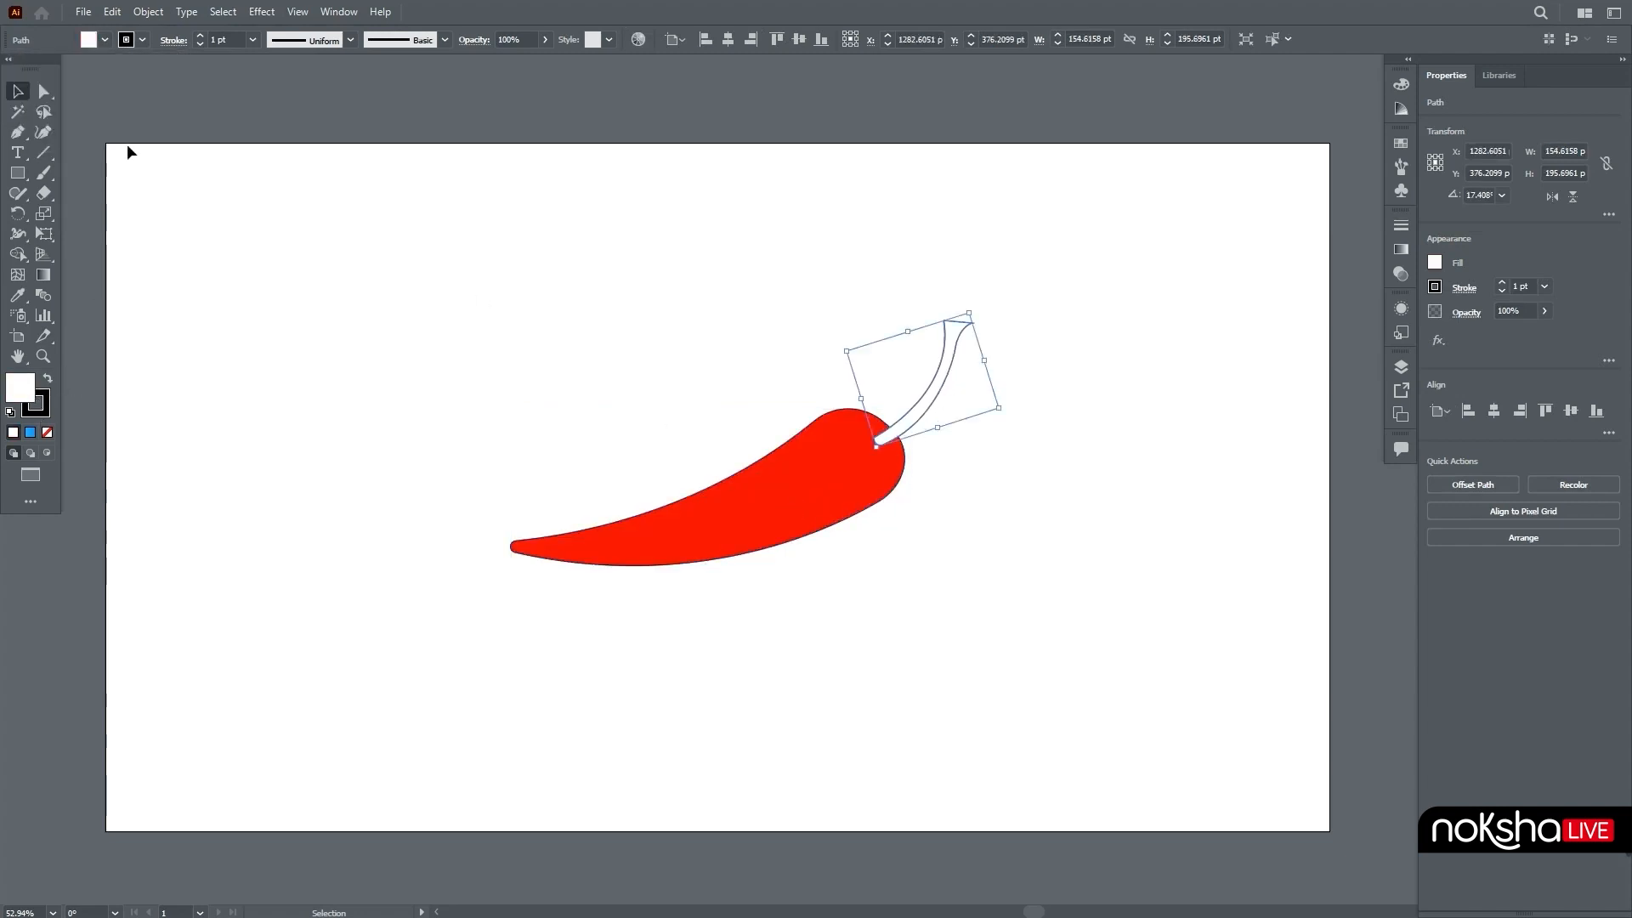
double_click(24, 393)
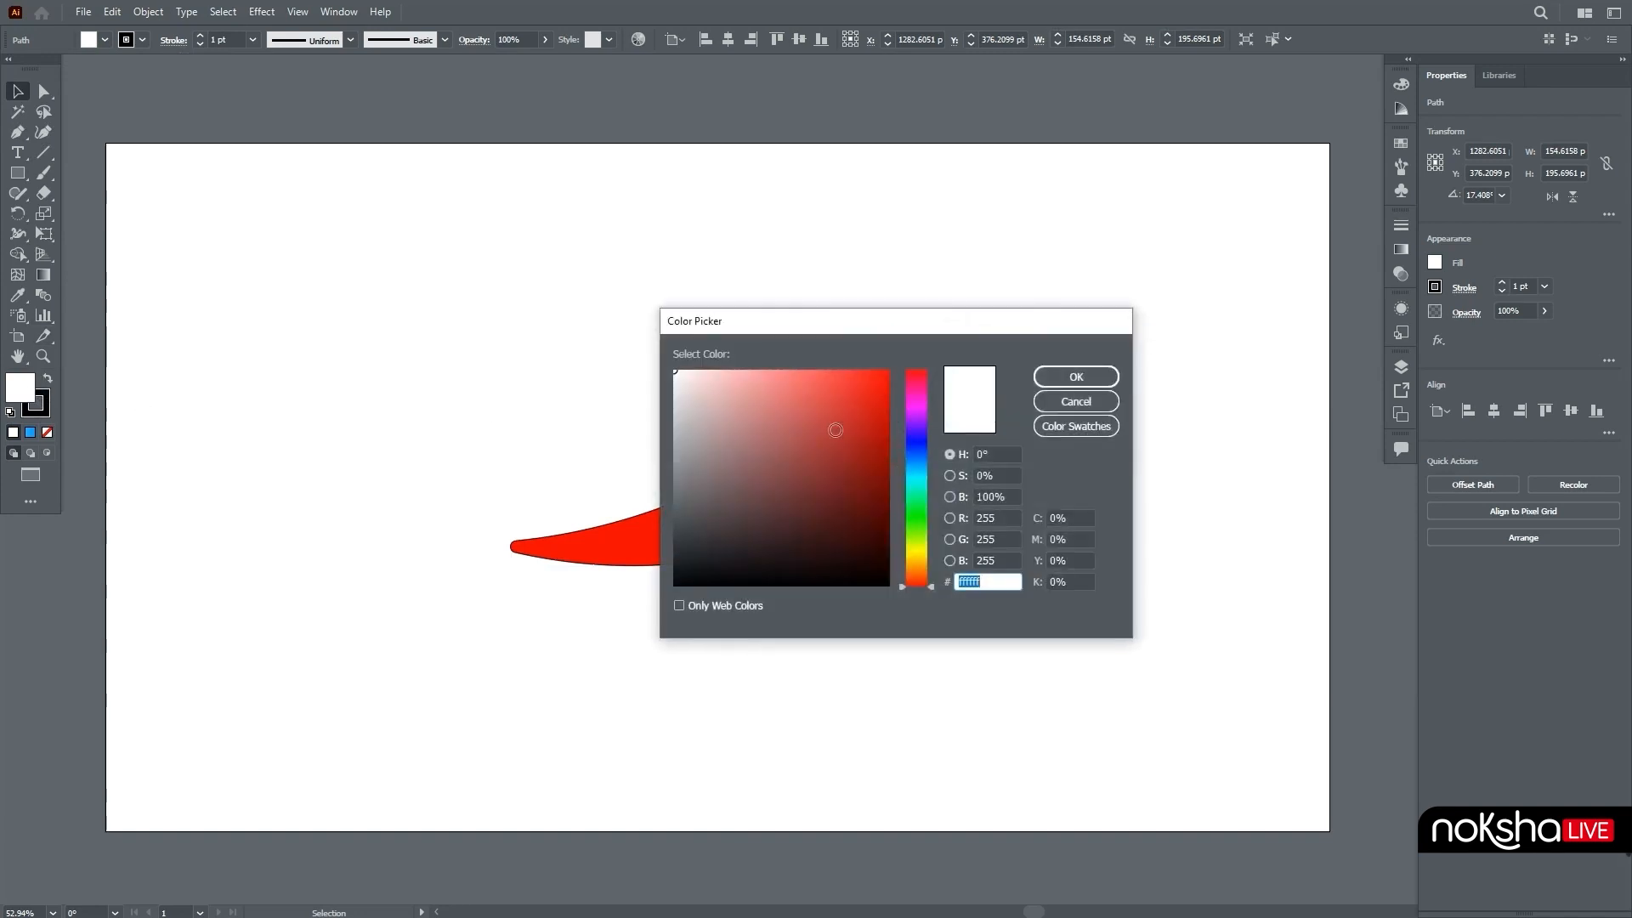
left_click(915, 565)
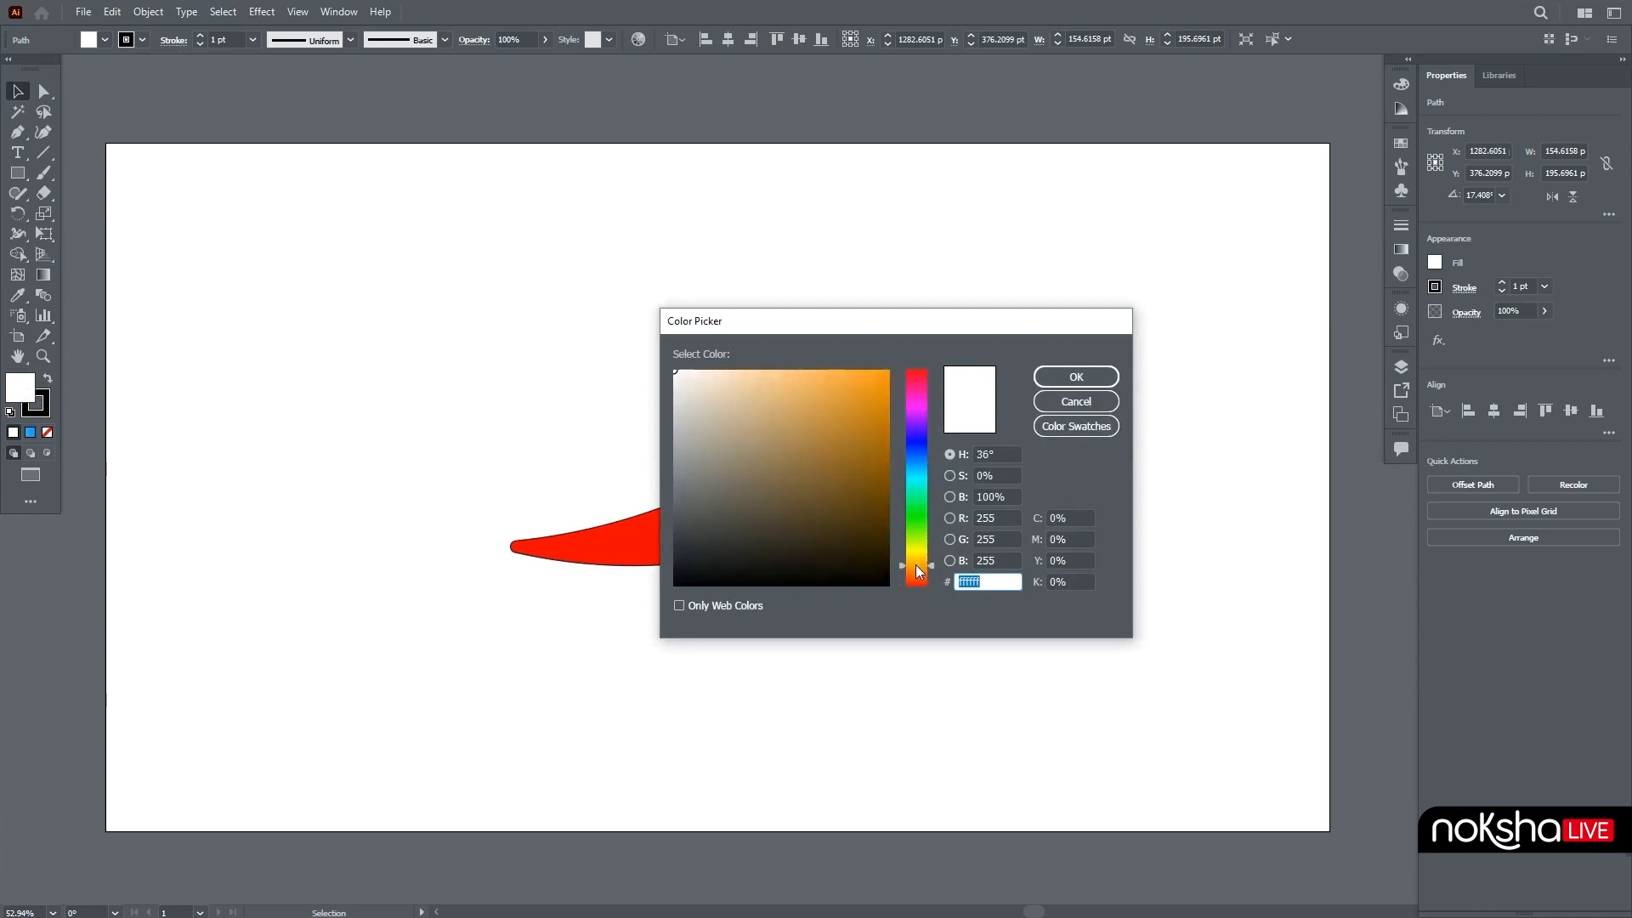
left_click(803, 518)
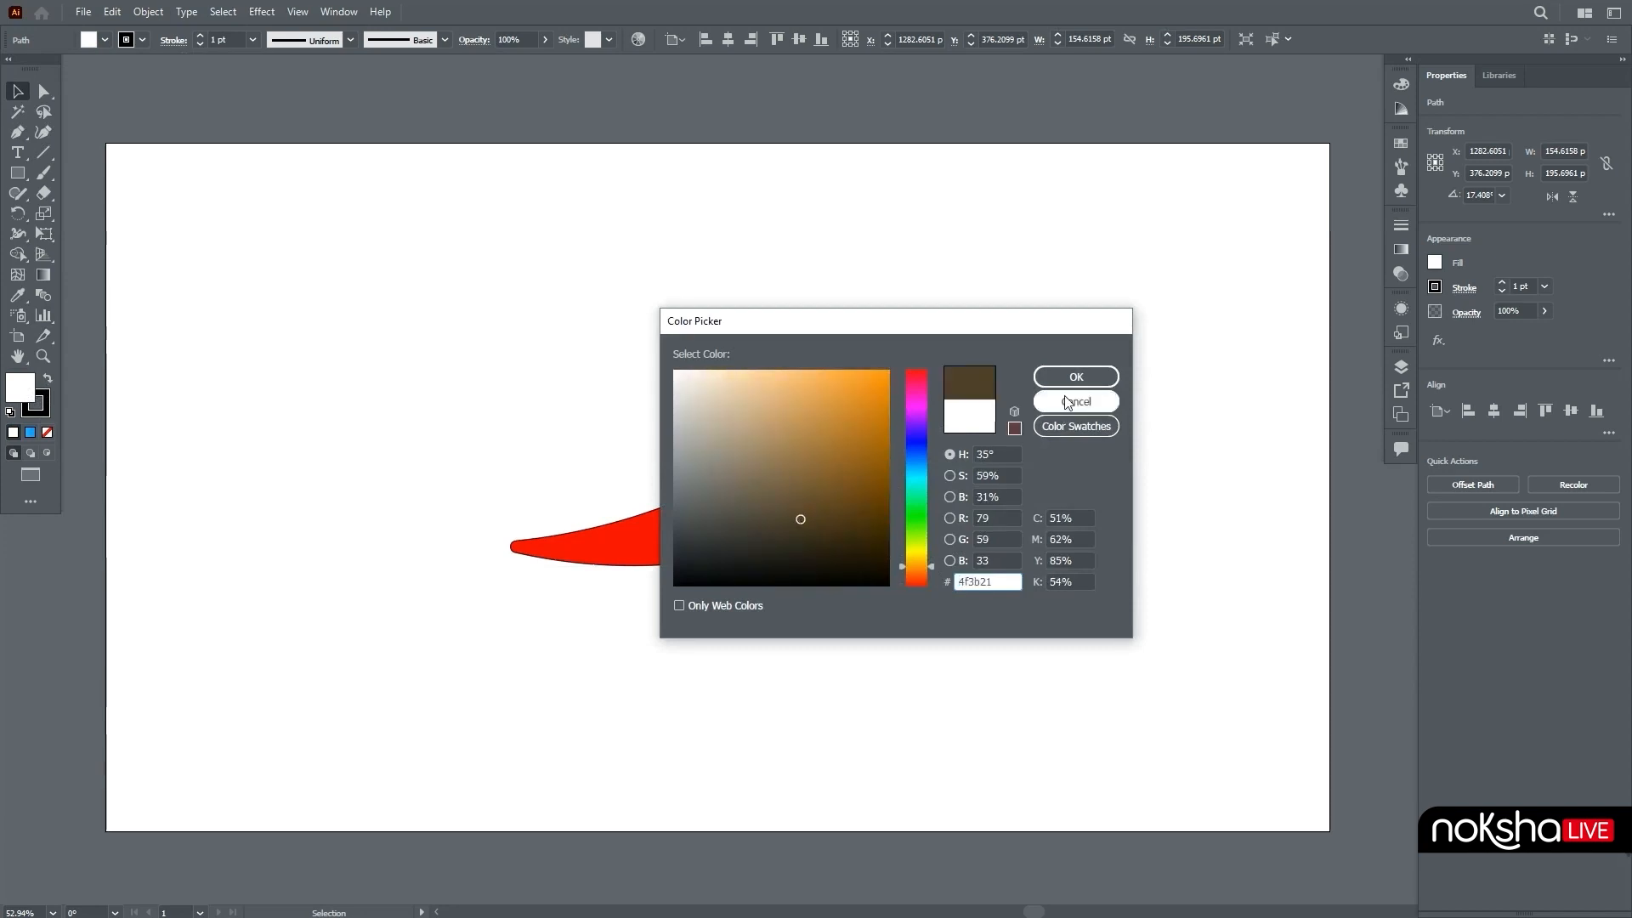
left_click(1075, 377)
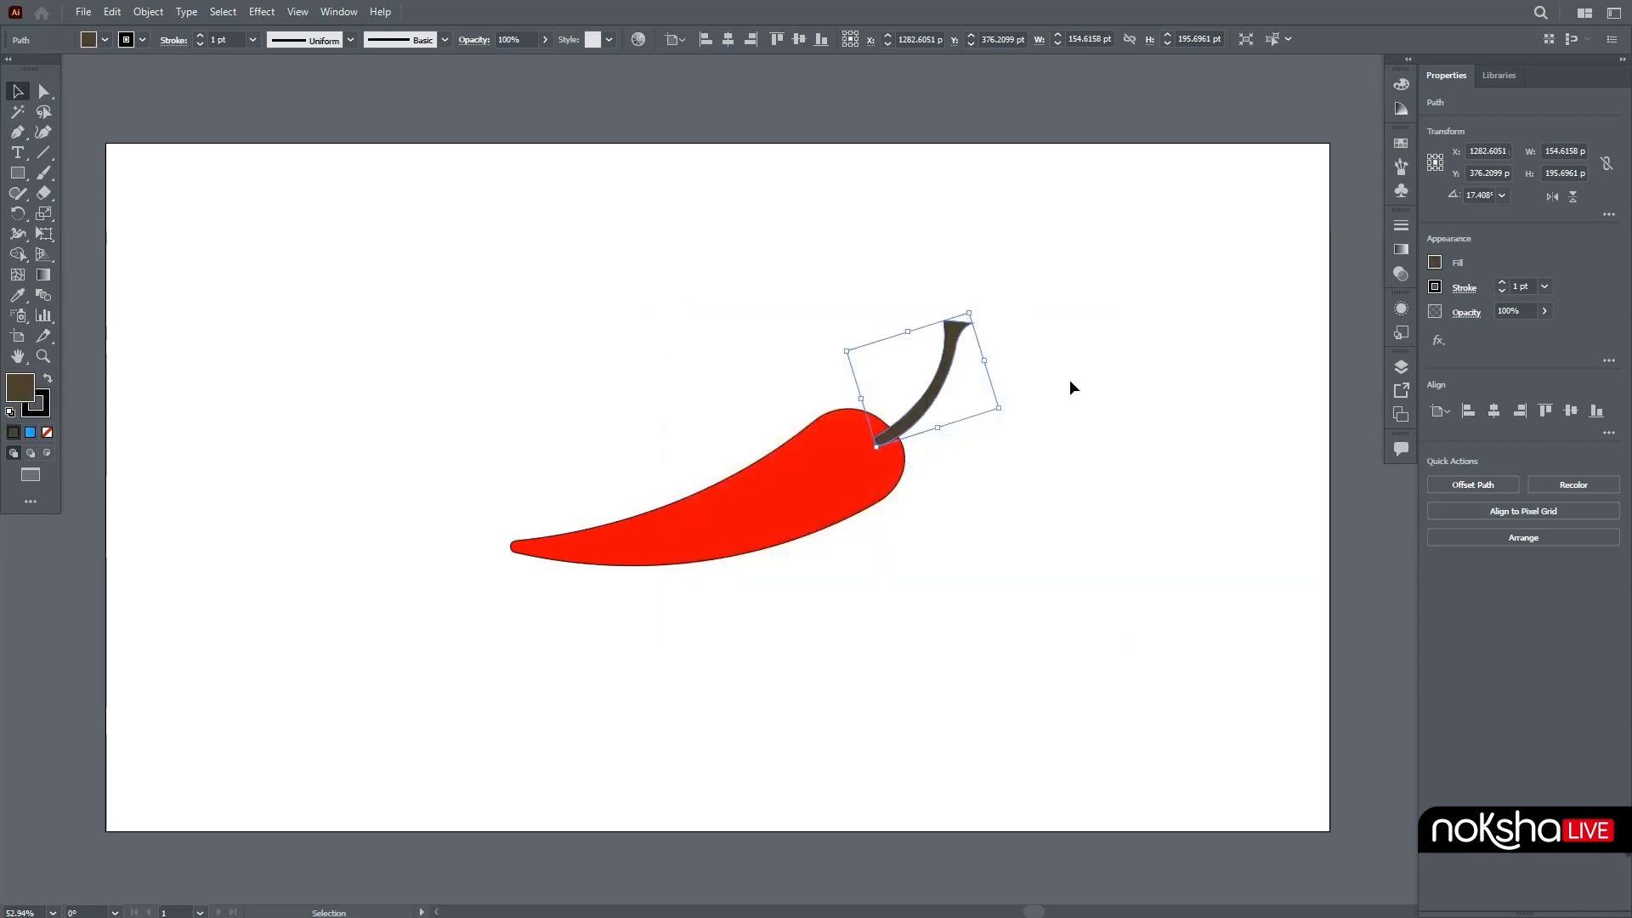
Remove the outline stroke from both the stem and the chili body, keeping their fills.
left_click(48, 414)
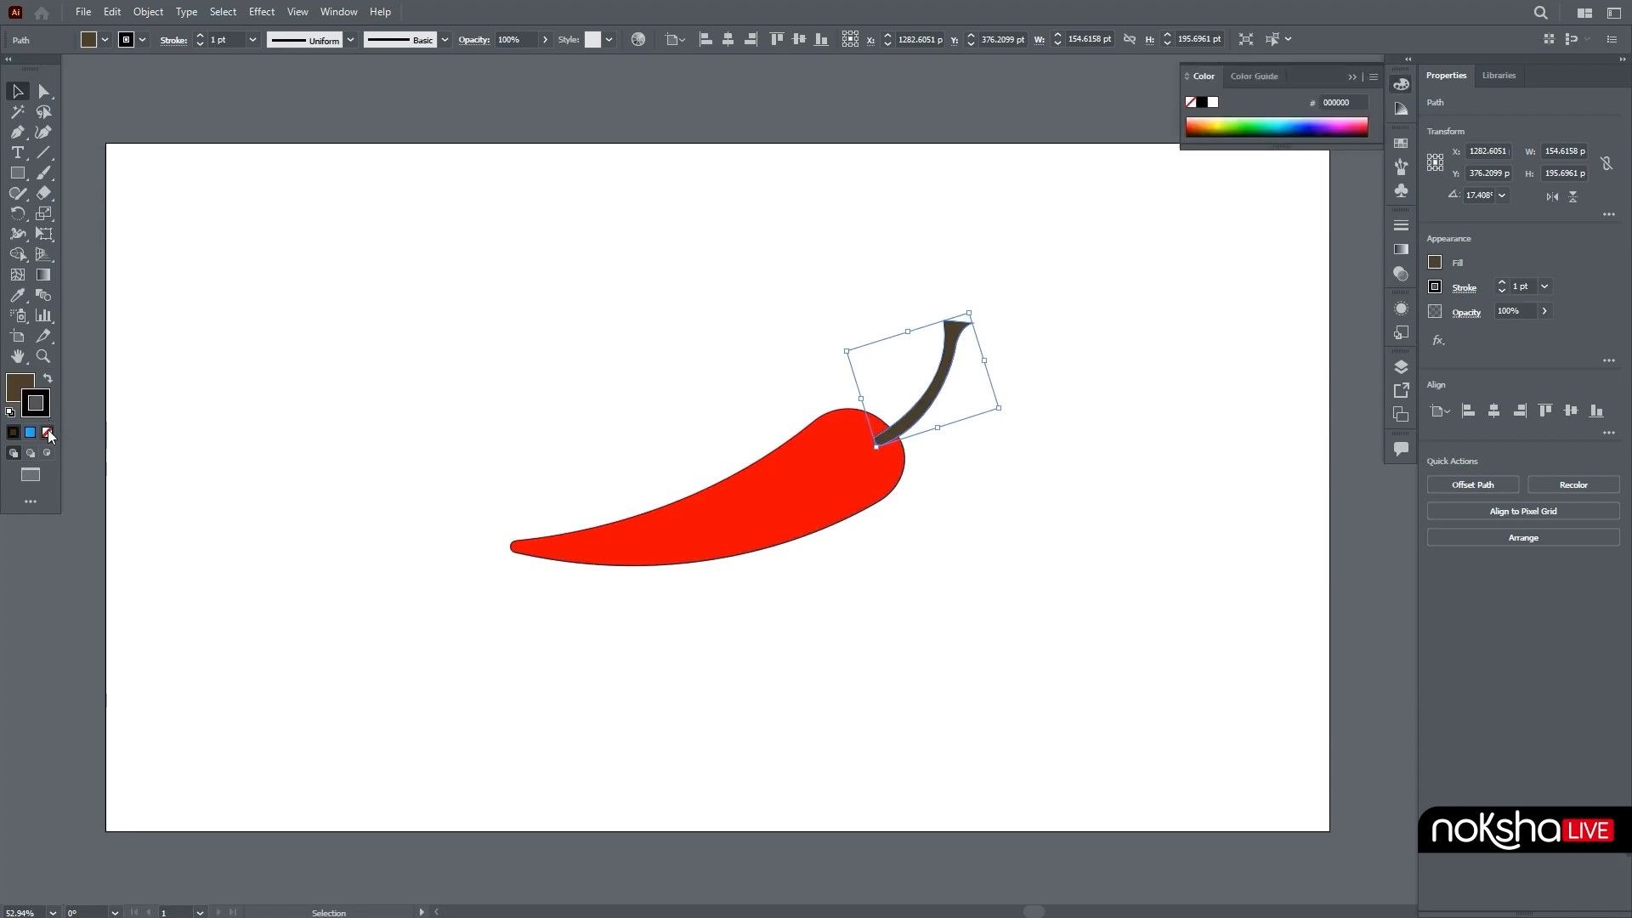
left_click(47, 433)
left_click(13, 387)
left_click(612, 546)
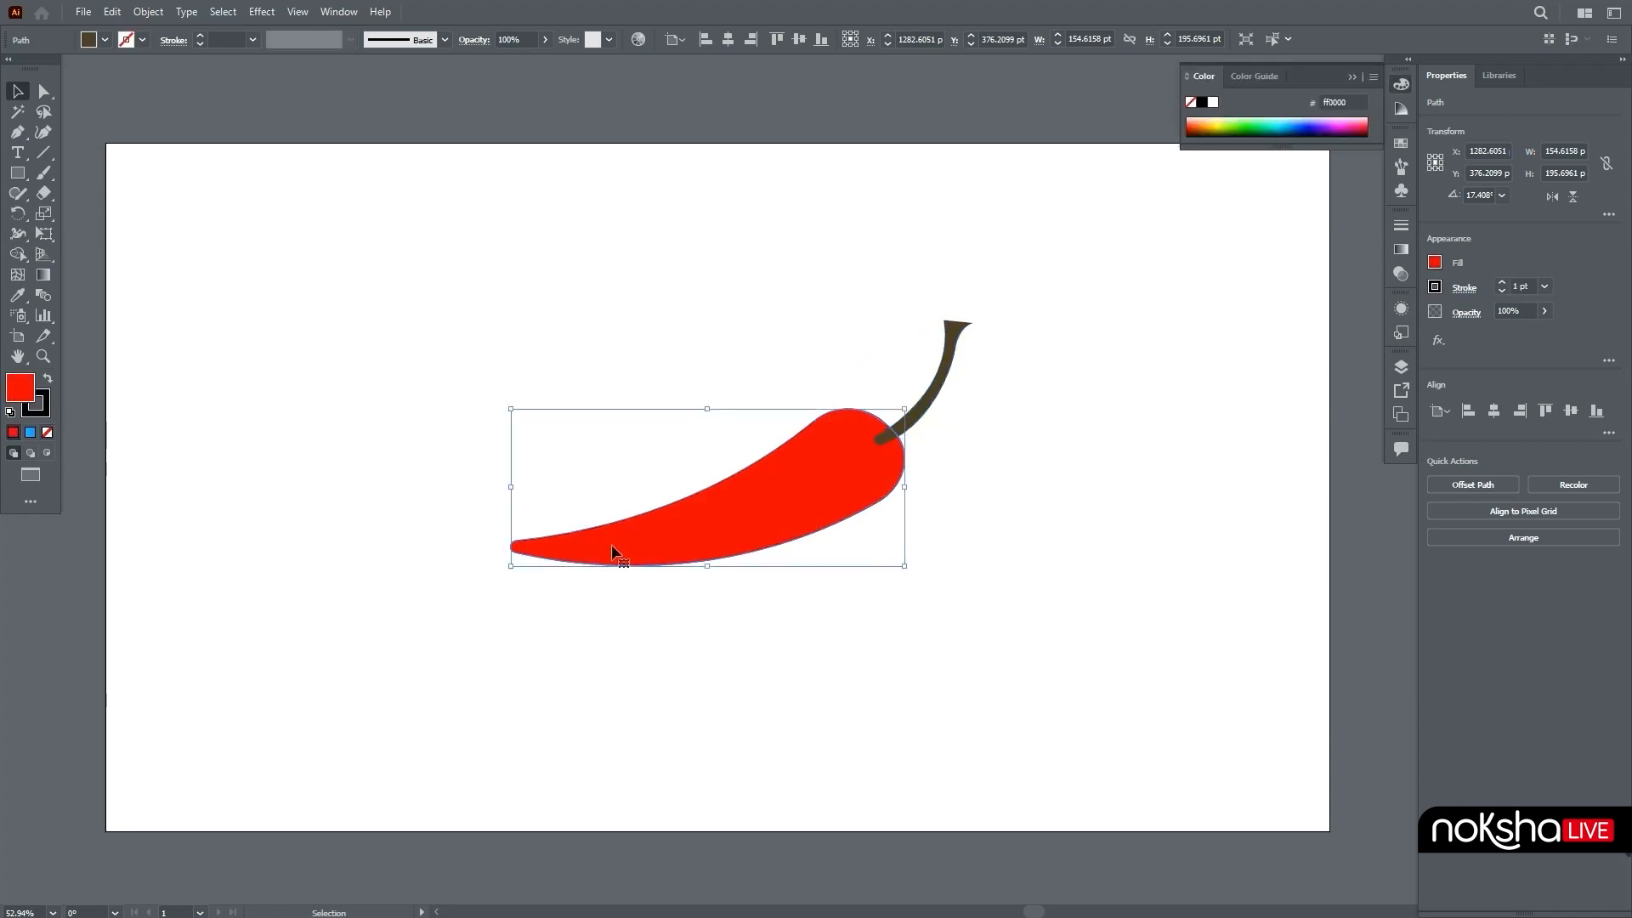
left_click(42, 412)
left_click(47, 433)
left_click(16, 386)
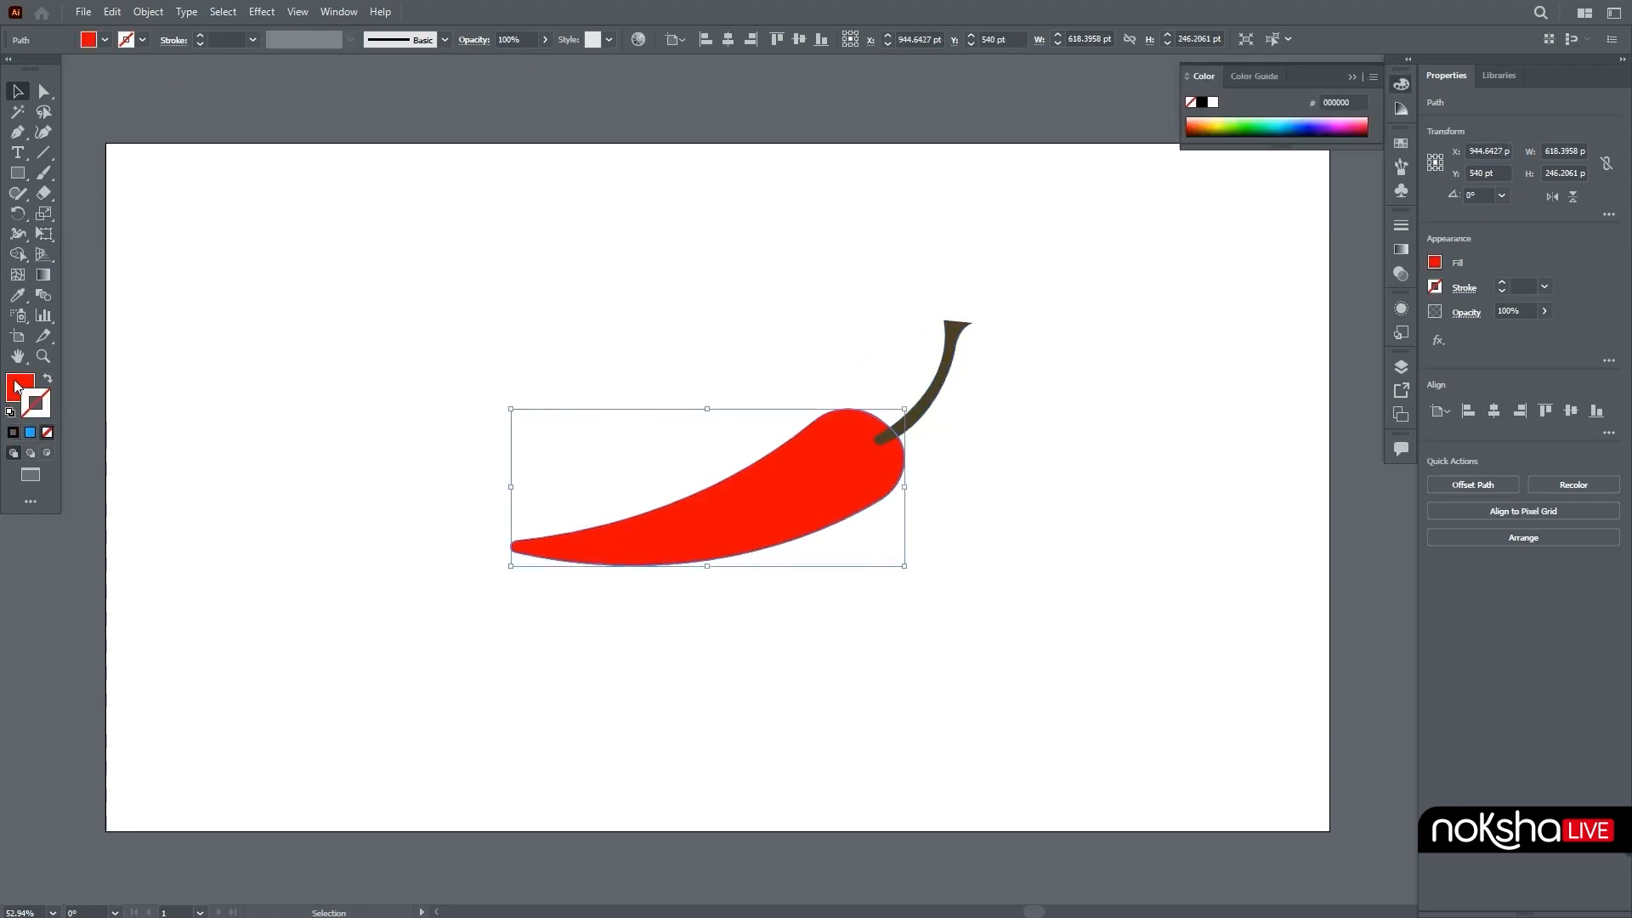
left_click(508, 584)
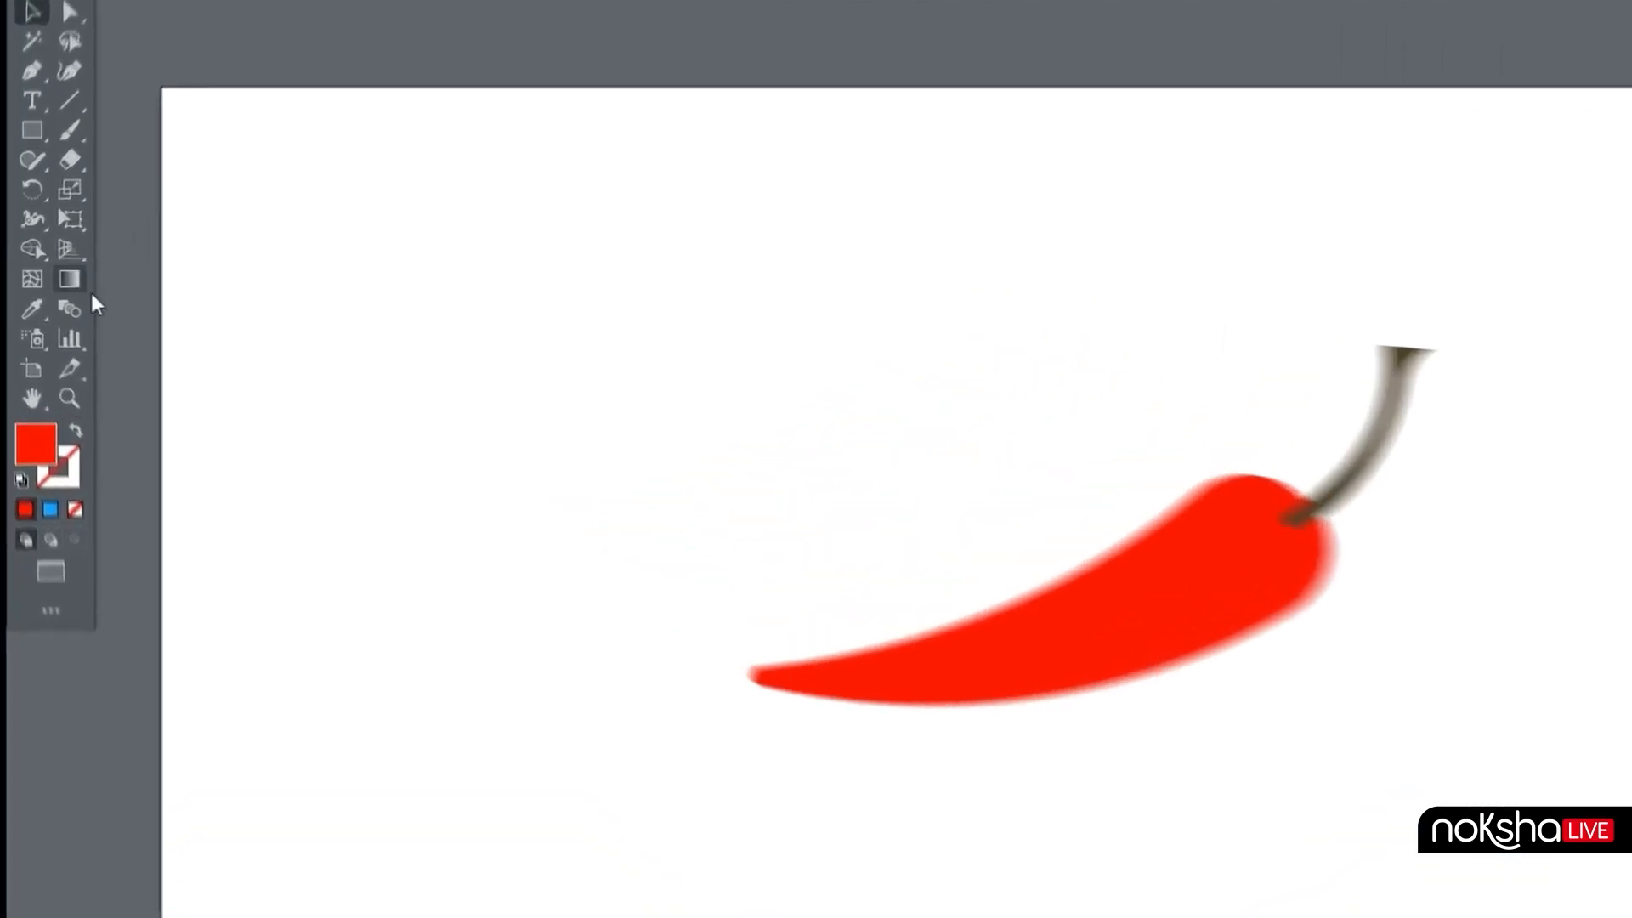
Add a gradient mesh point near the thick end of the chili body and bend its long handle slightly downward.
left_click(45, 282)
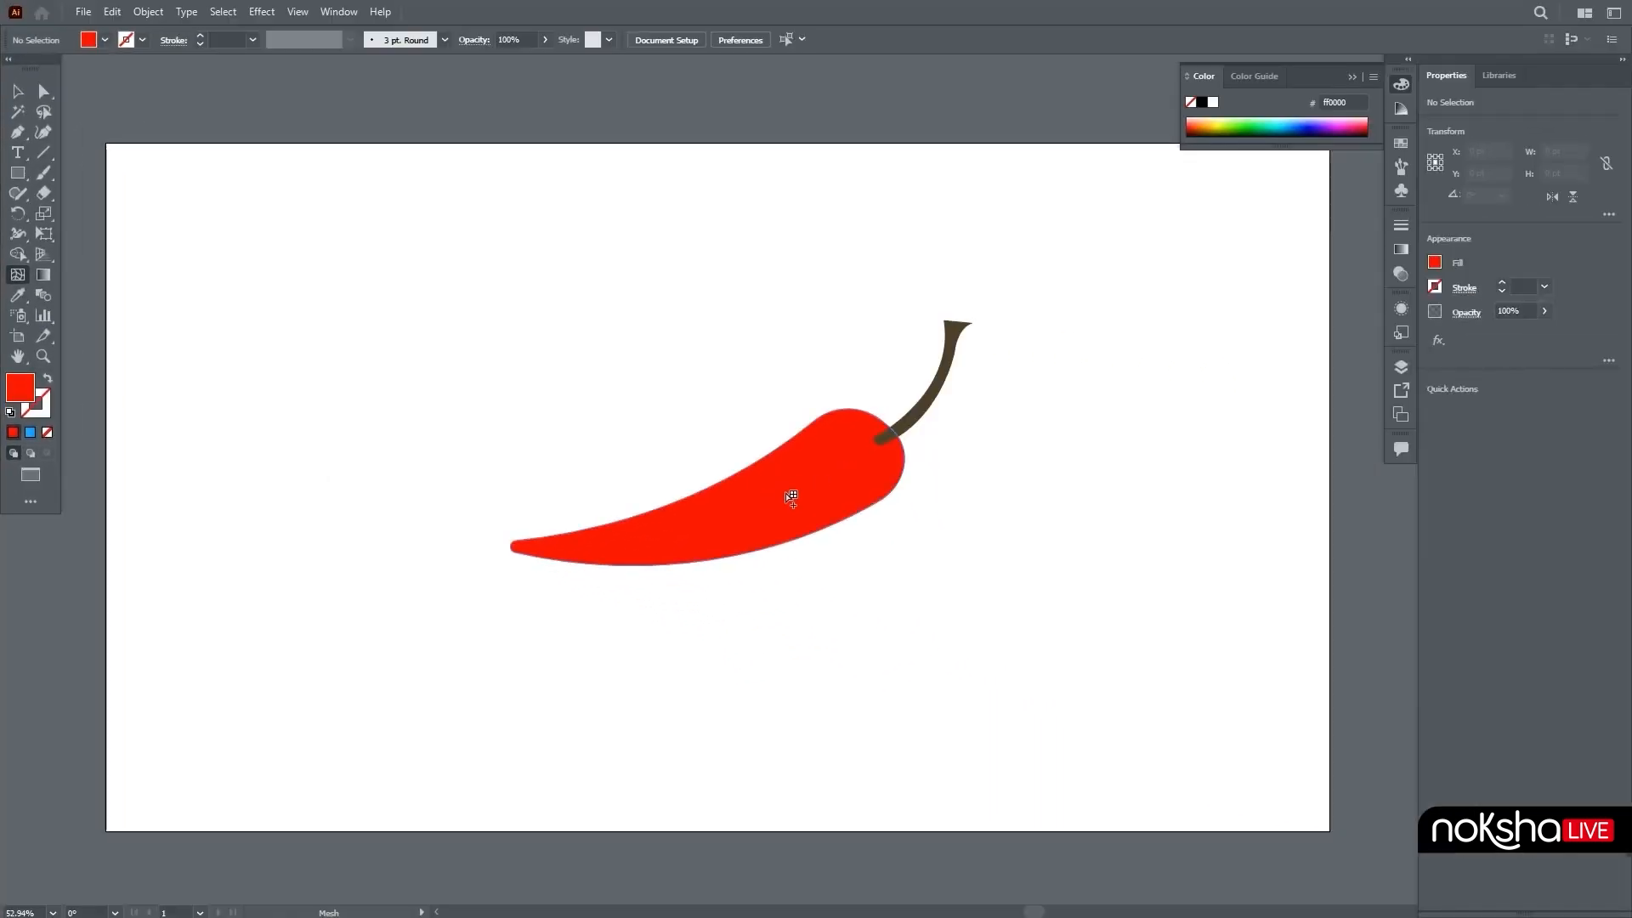
left_click(872, 473)
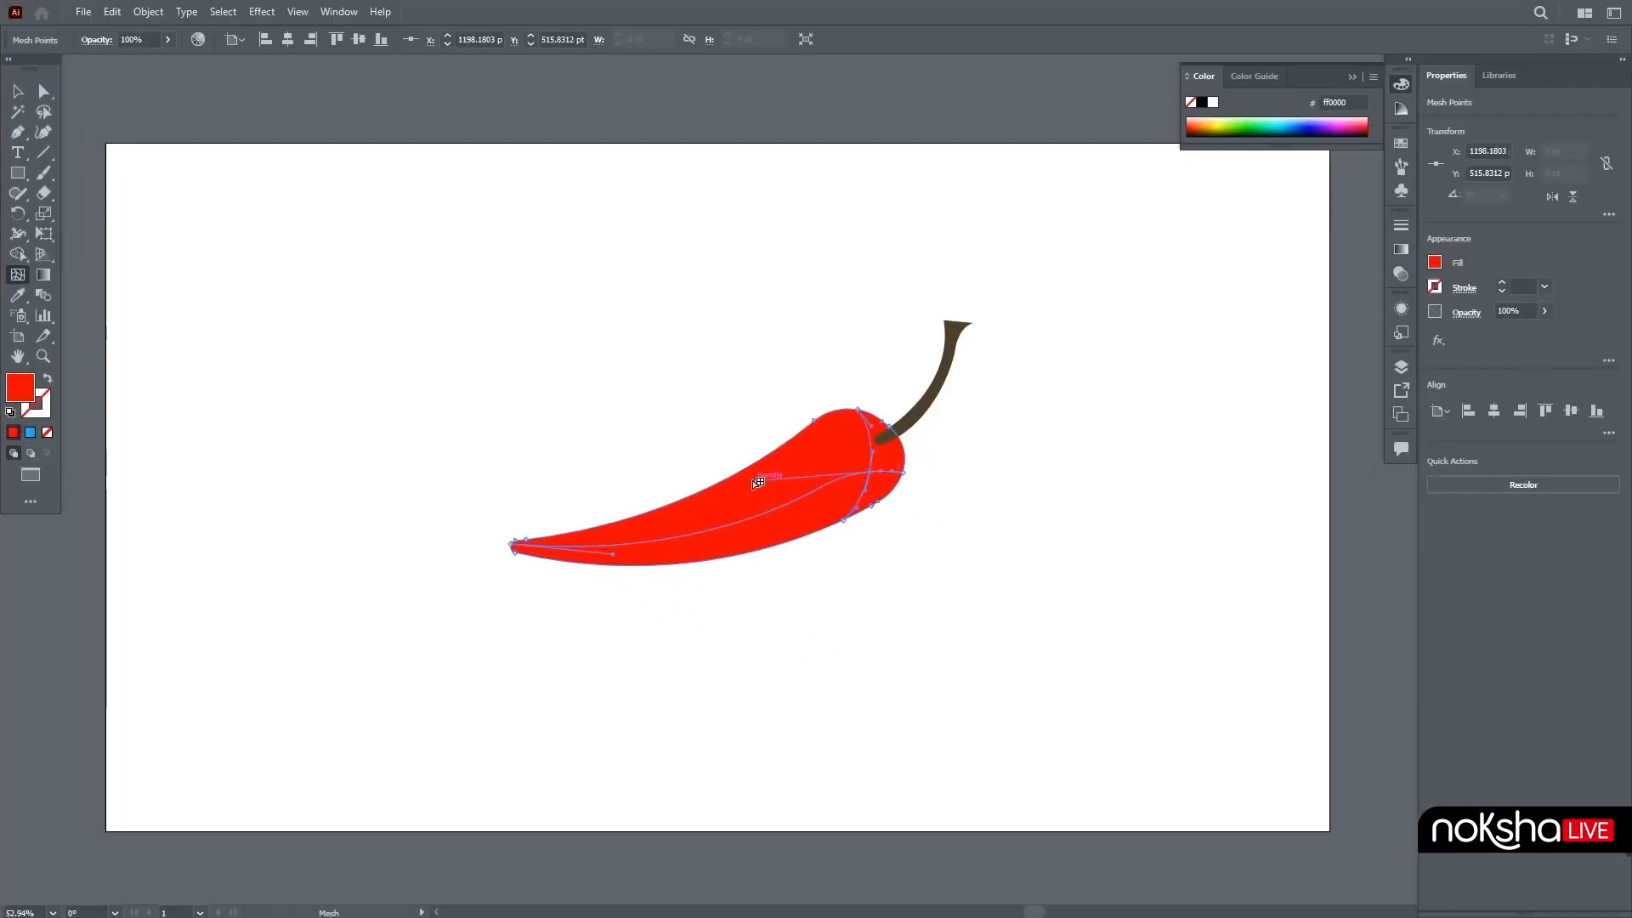
mouse_move(758, 483)
left_mouse_down()
mouse_move(751, 506)
mouse_move(787, 494)
mouse_move(770, 497)
left_mouse_up()
Colour the mesh point near the body's thick end a slightly darker red, dd1f1f.
double_click(23, 395)
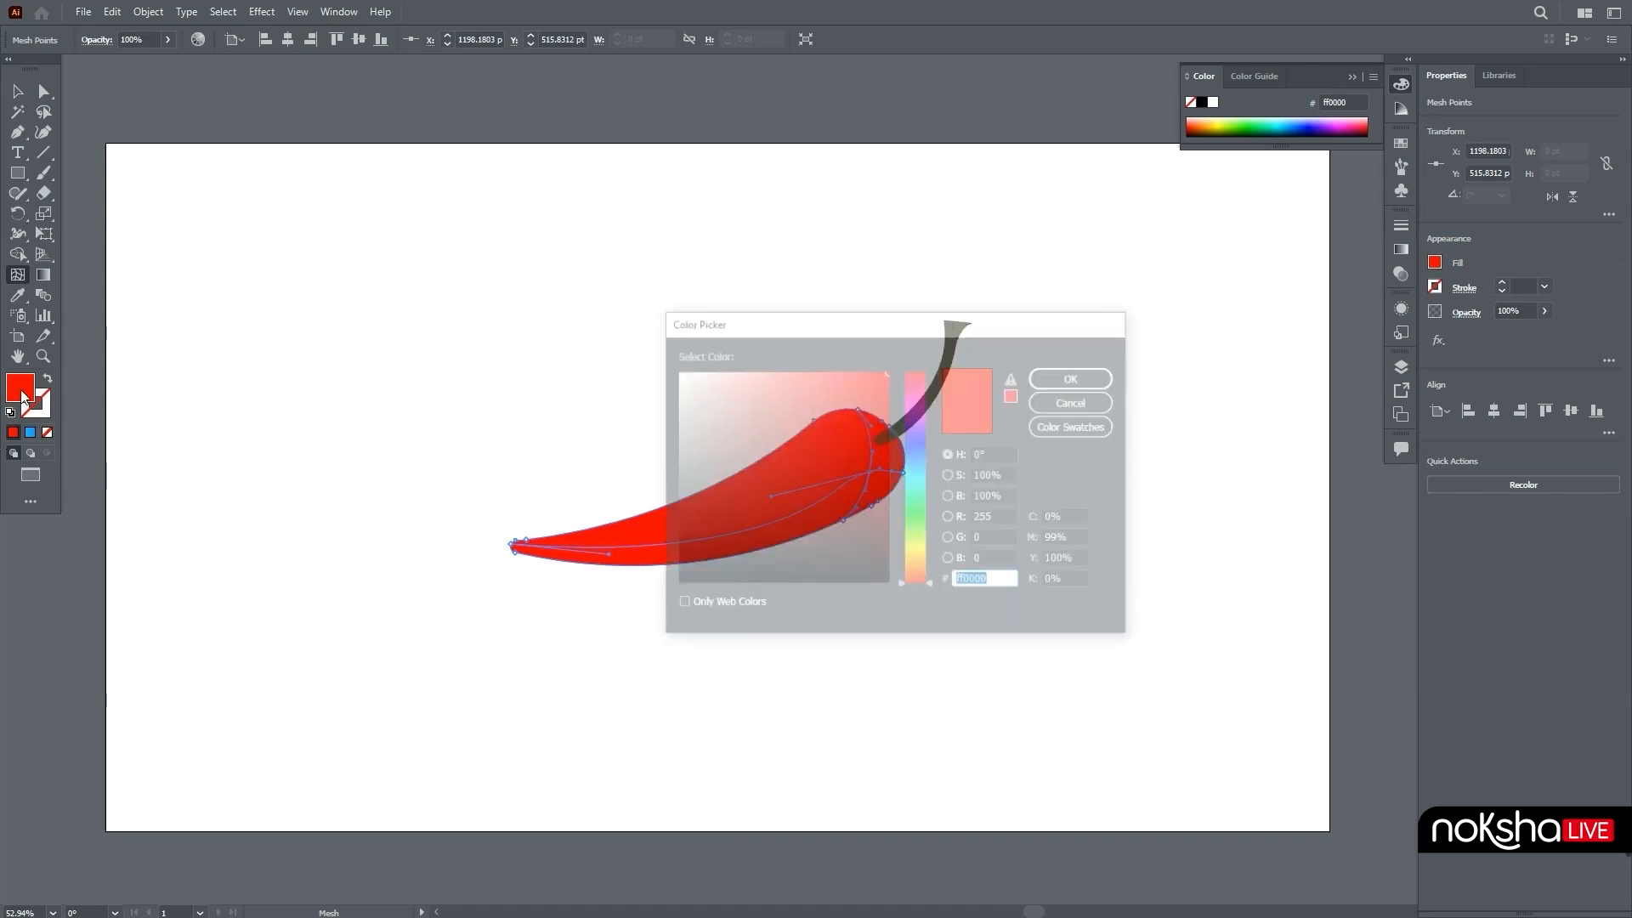
left_click(831, 419)
left_click_drag(835, 393, 859, 397)
left_click(1076, 377)
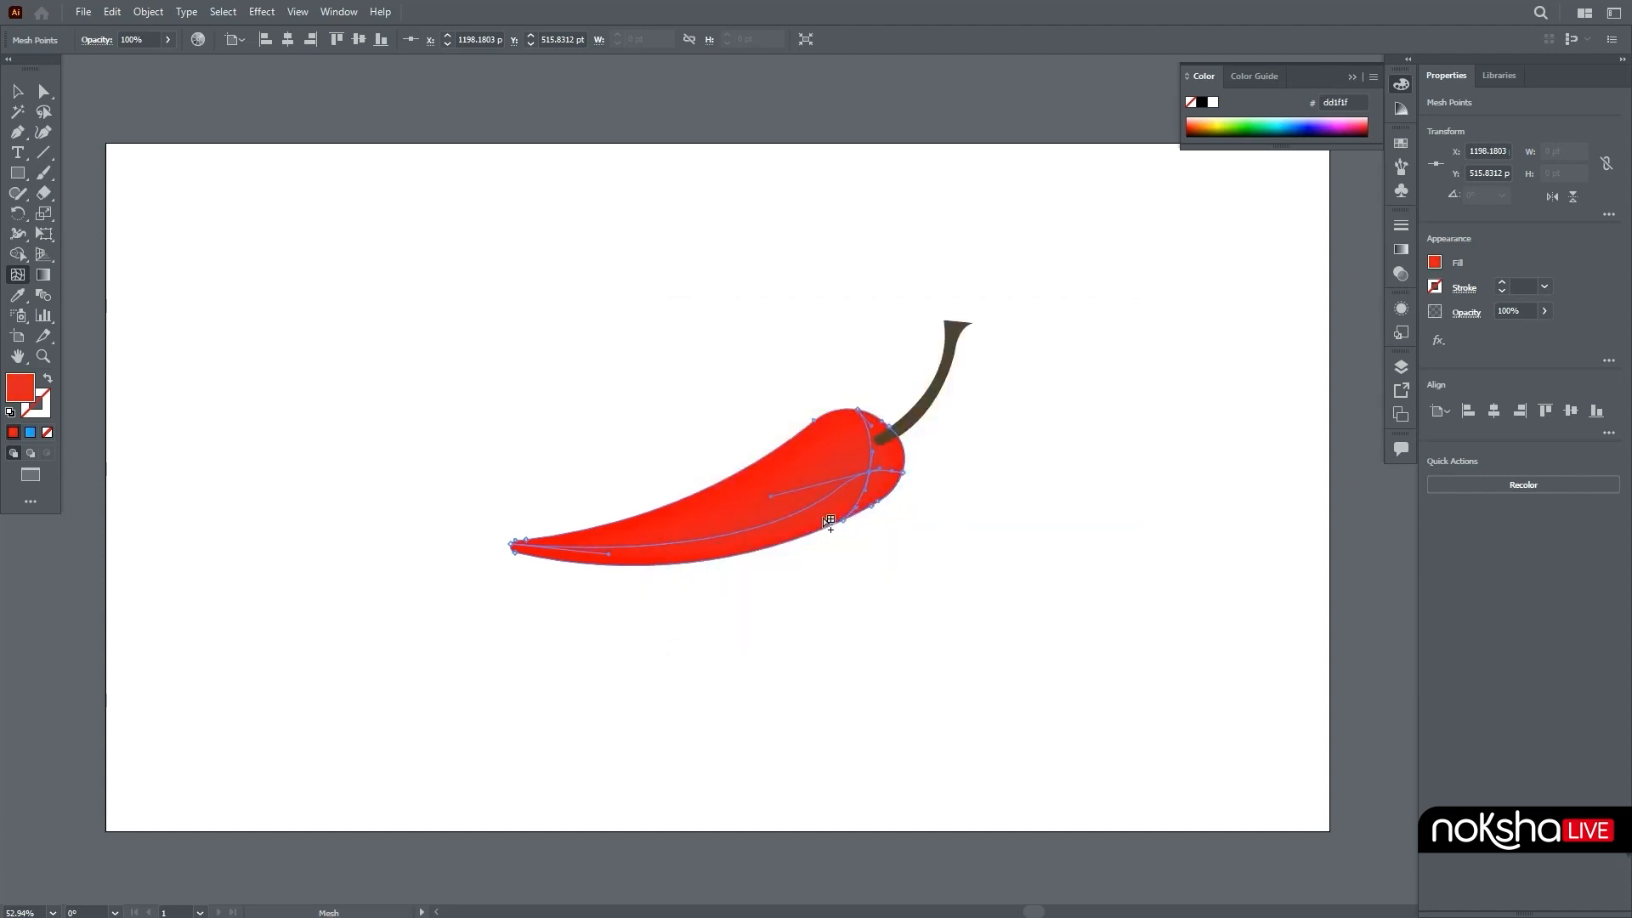
Add a mesh point on the upper middle of the chili body and colour it light red, ff5050.
left_click(784, 472)
double_click(23, 390)
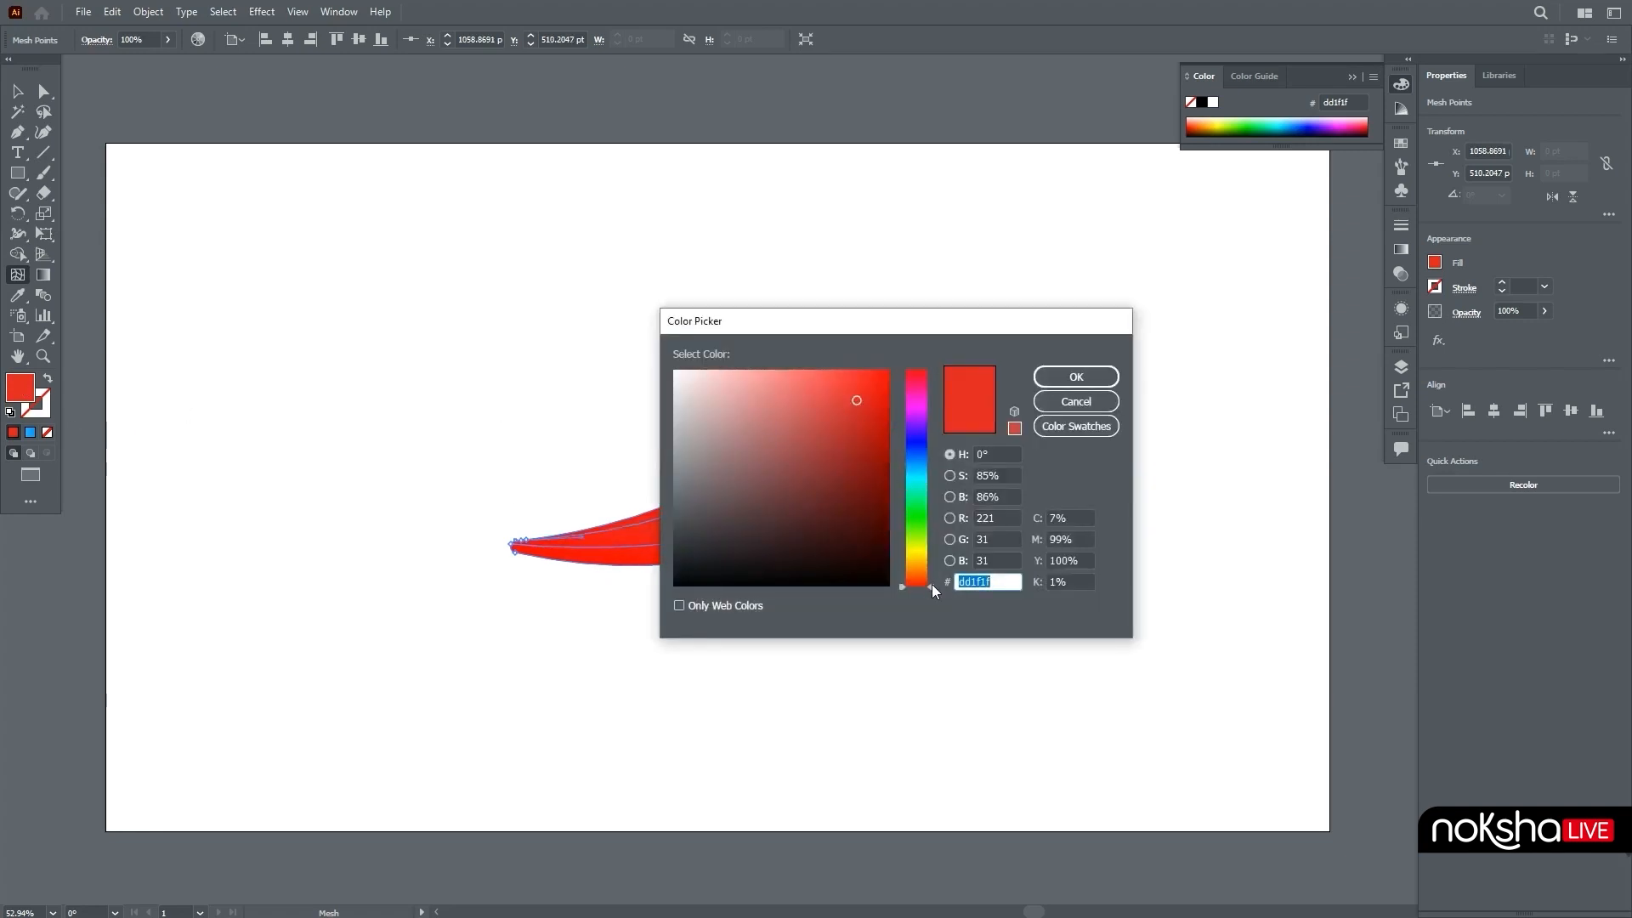
left_click_drag(931, 584, 941, 348)
left_click(824, 361)
left_click(1067, 380)
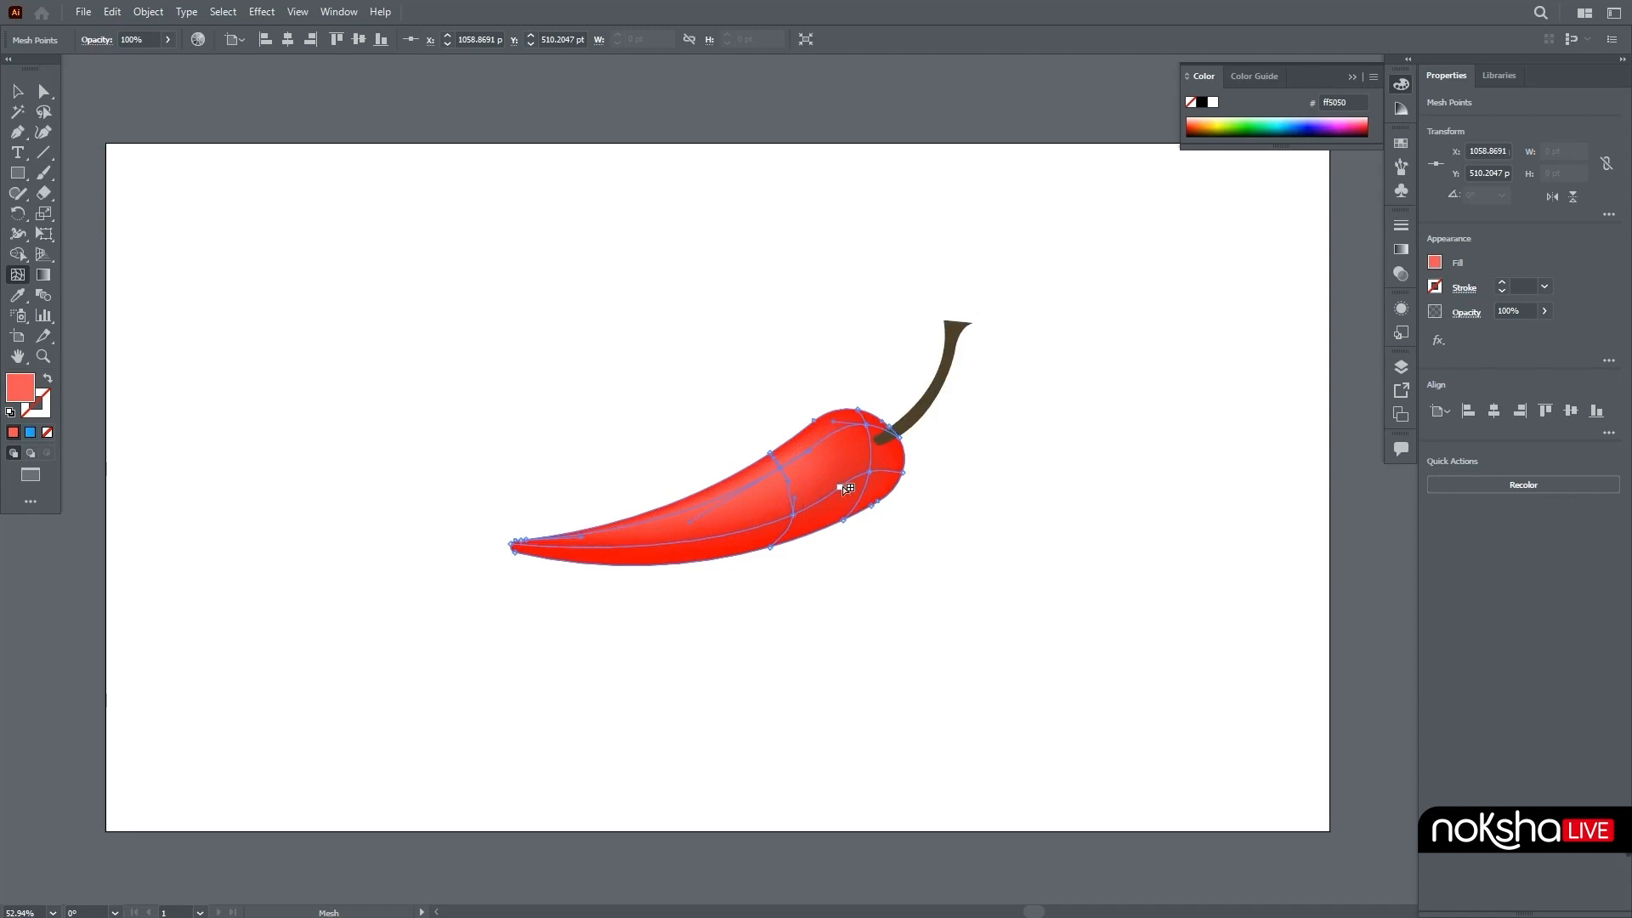
Add a mesh point on the body's upper thick end and colour the mesh point beside the stem base f96b6b.
left_click(837, 433)
left_click(873, 427)
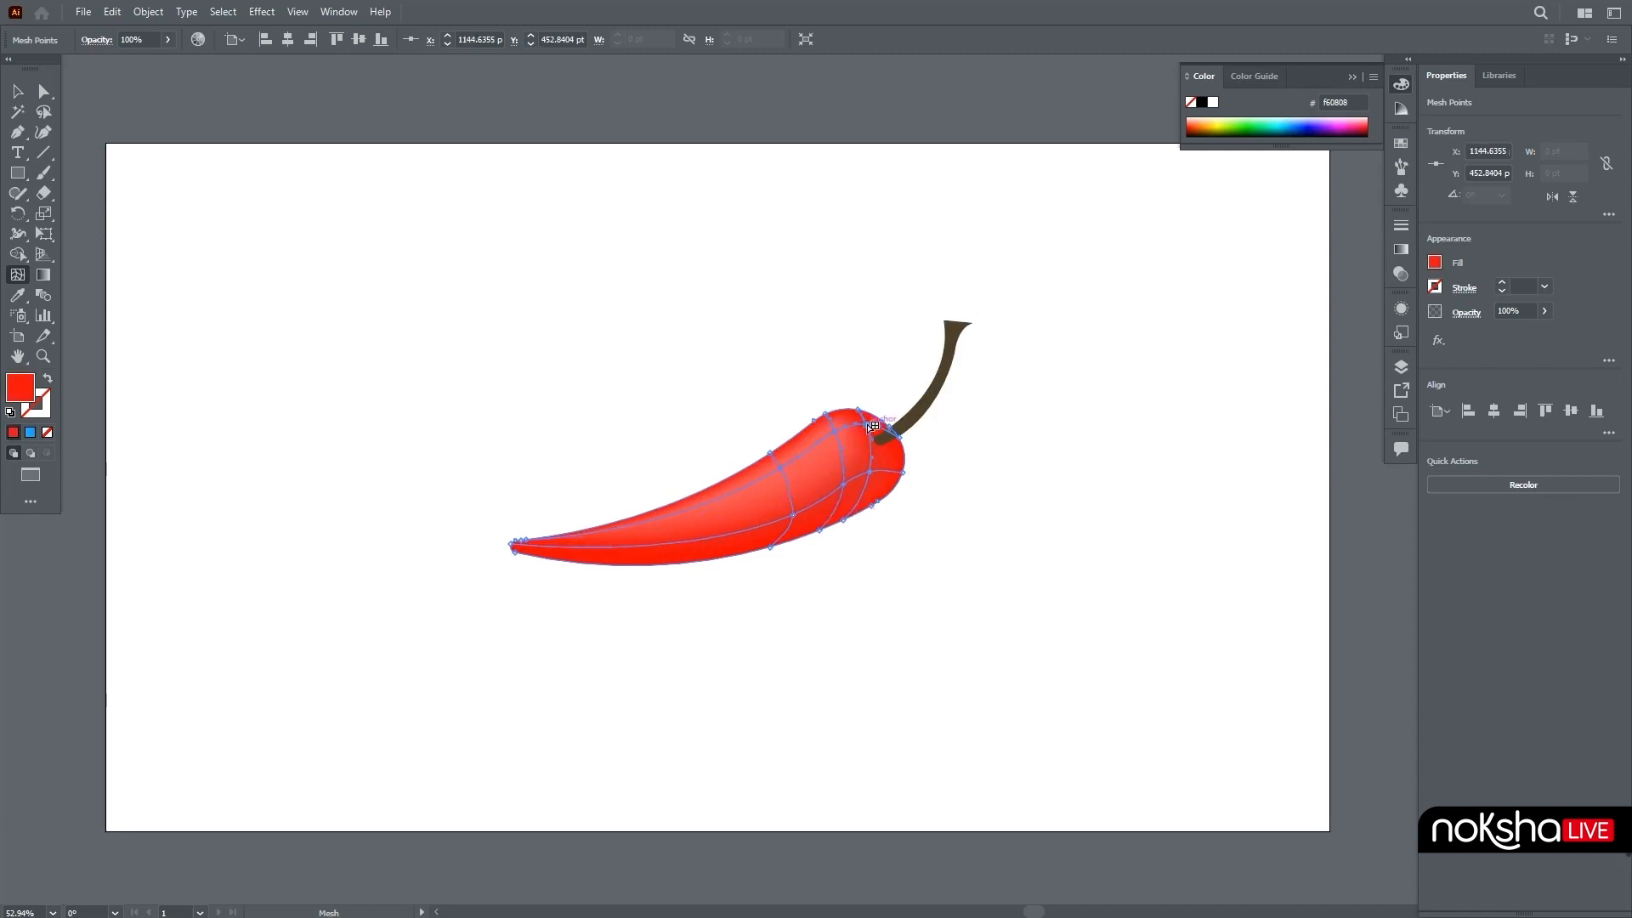
double_click(20, 393)
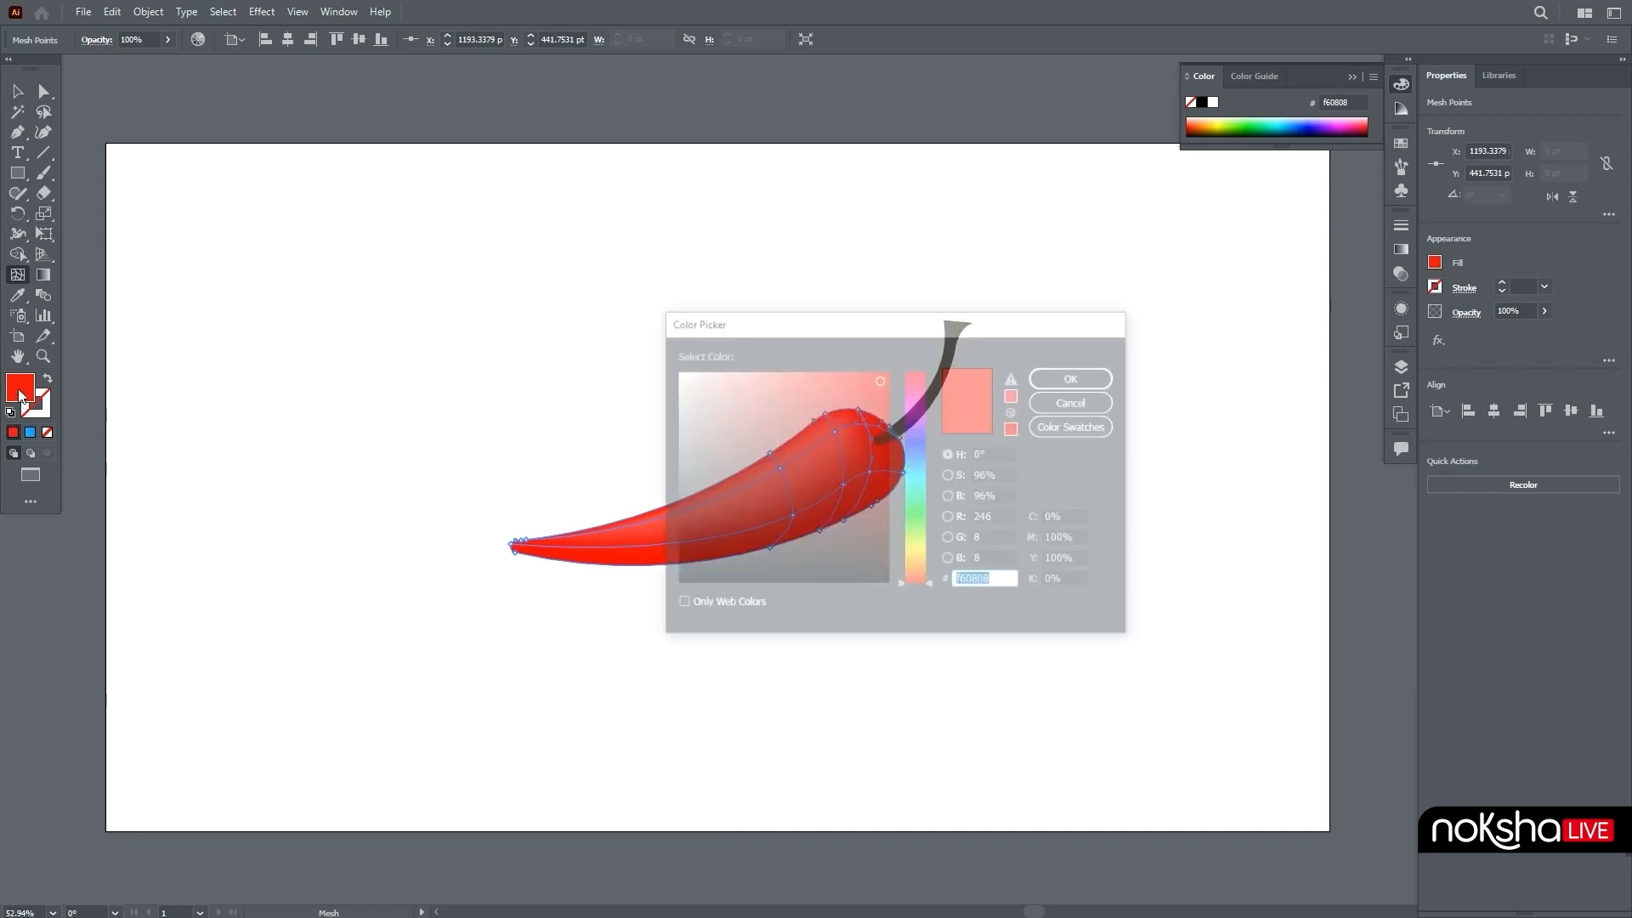
left_click(797, 371)
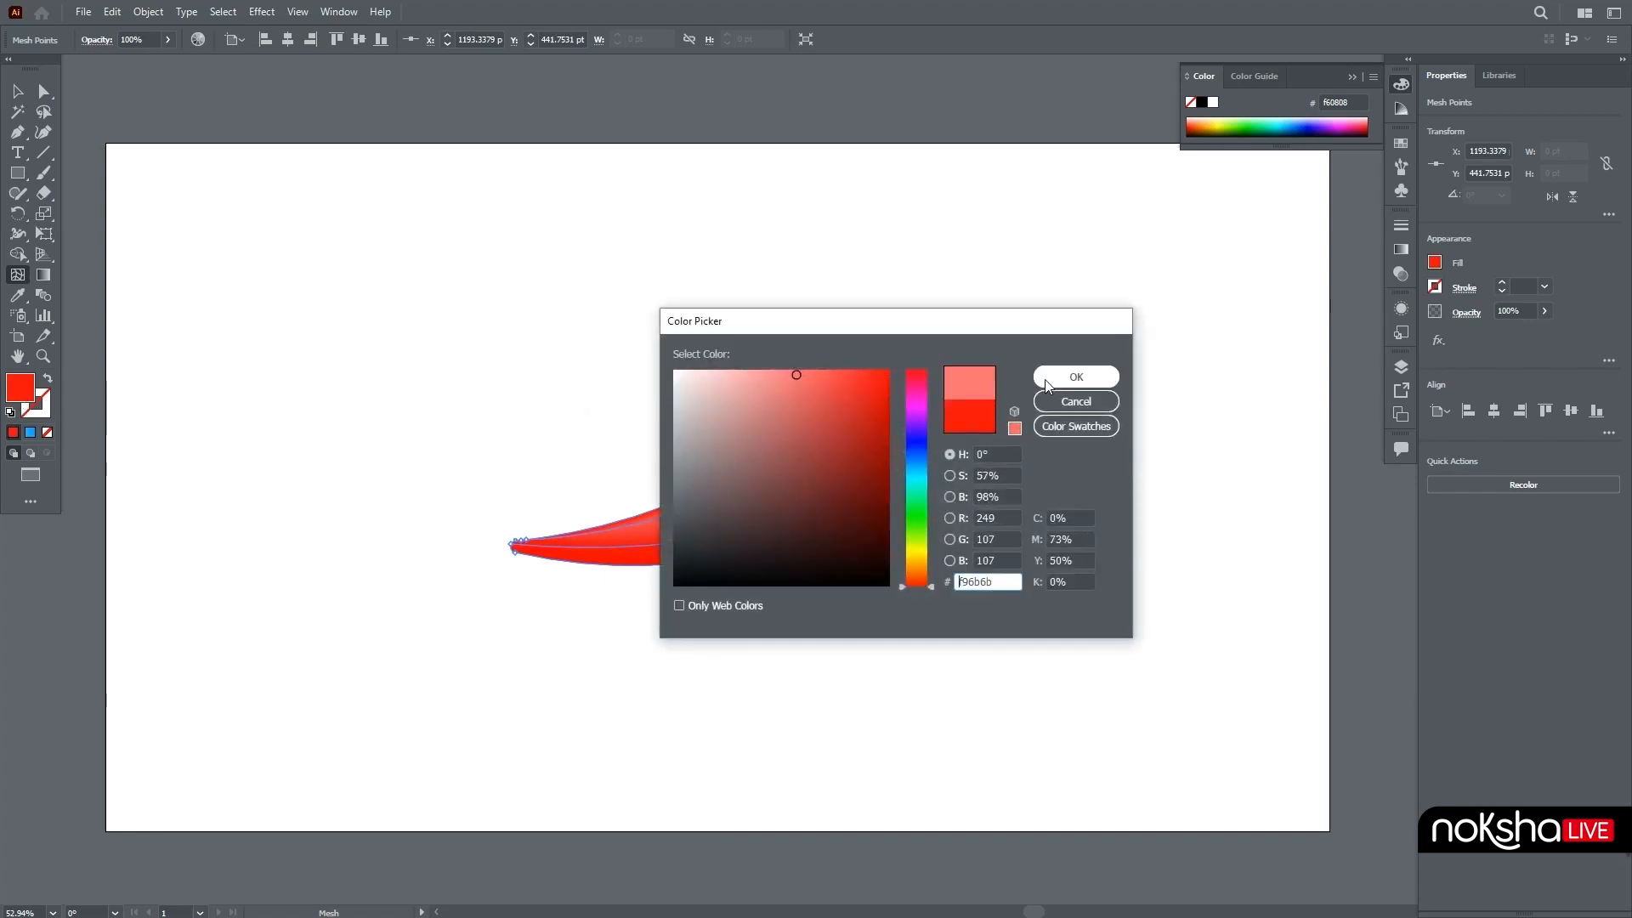
left_click(1076, 376)
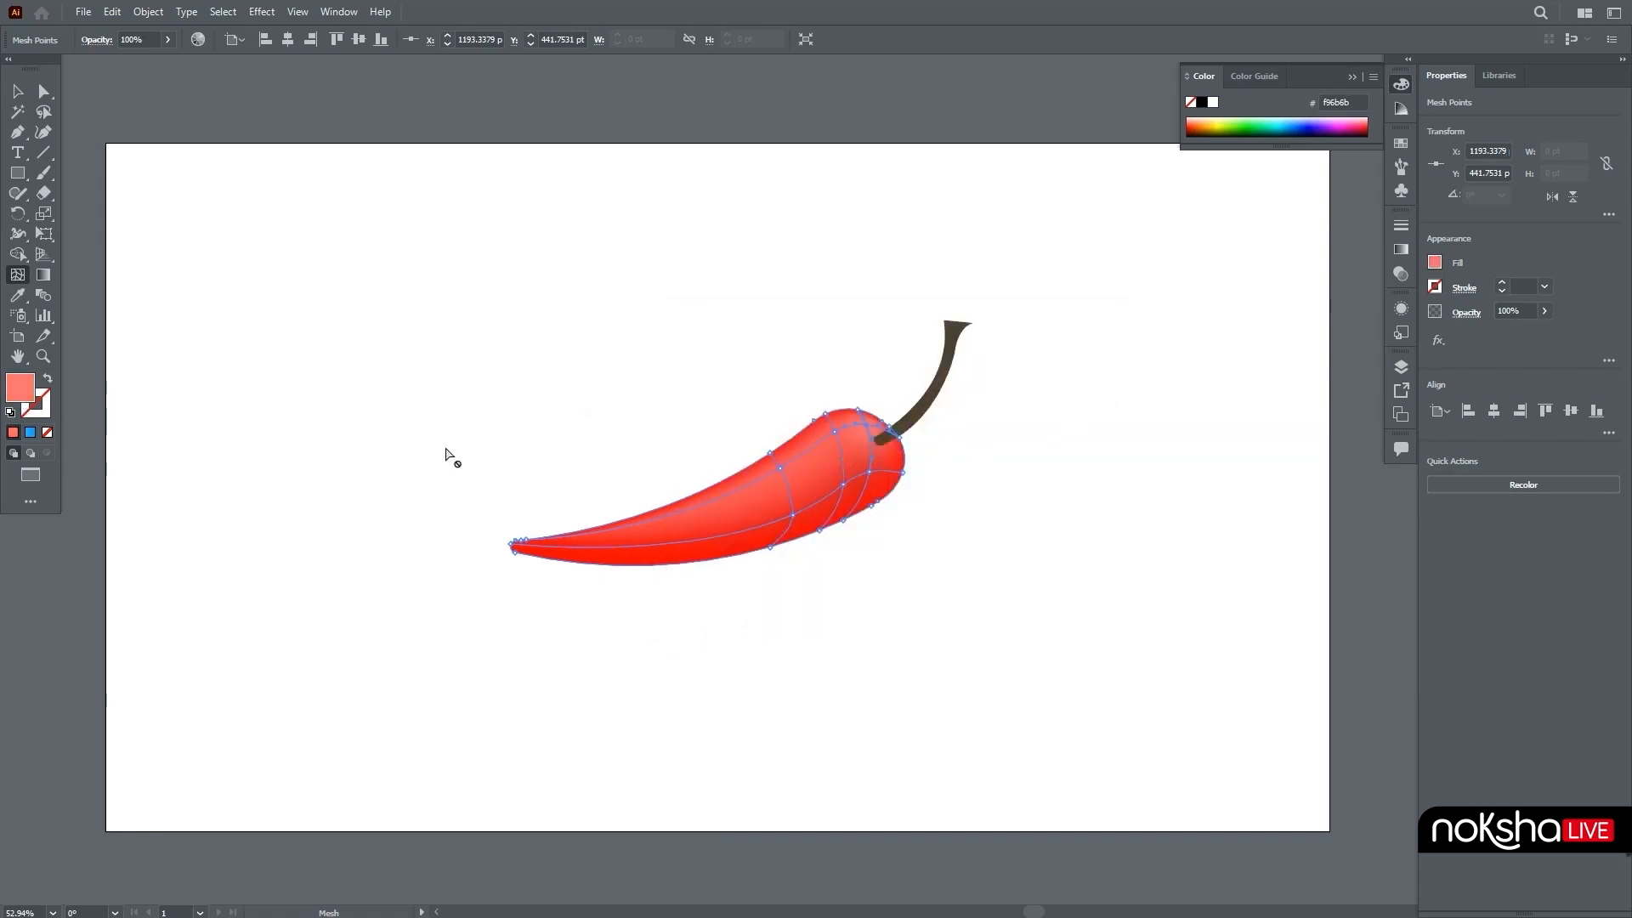
left_click(21, 93)
left_click(598, 239)
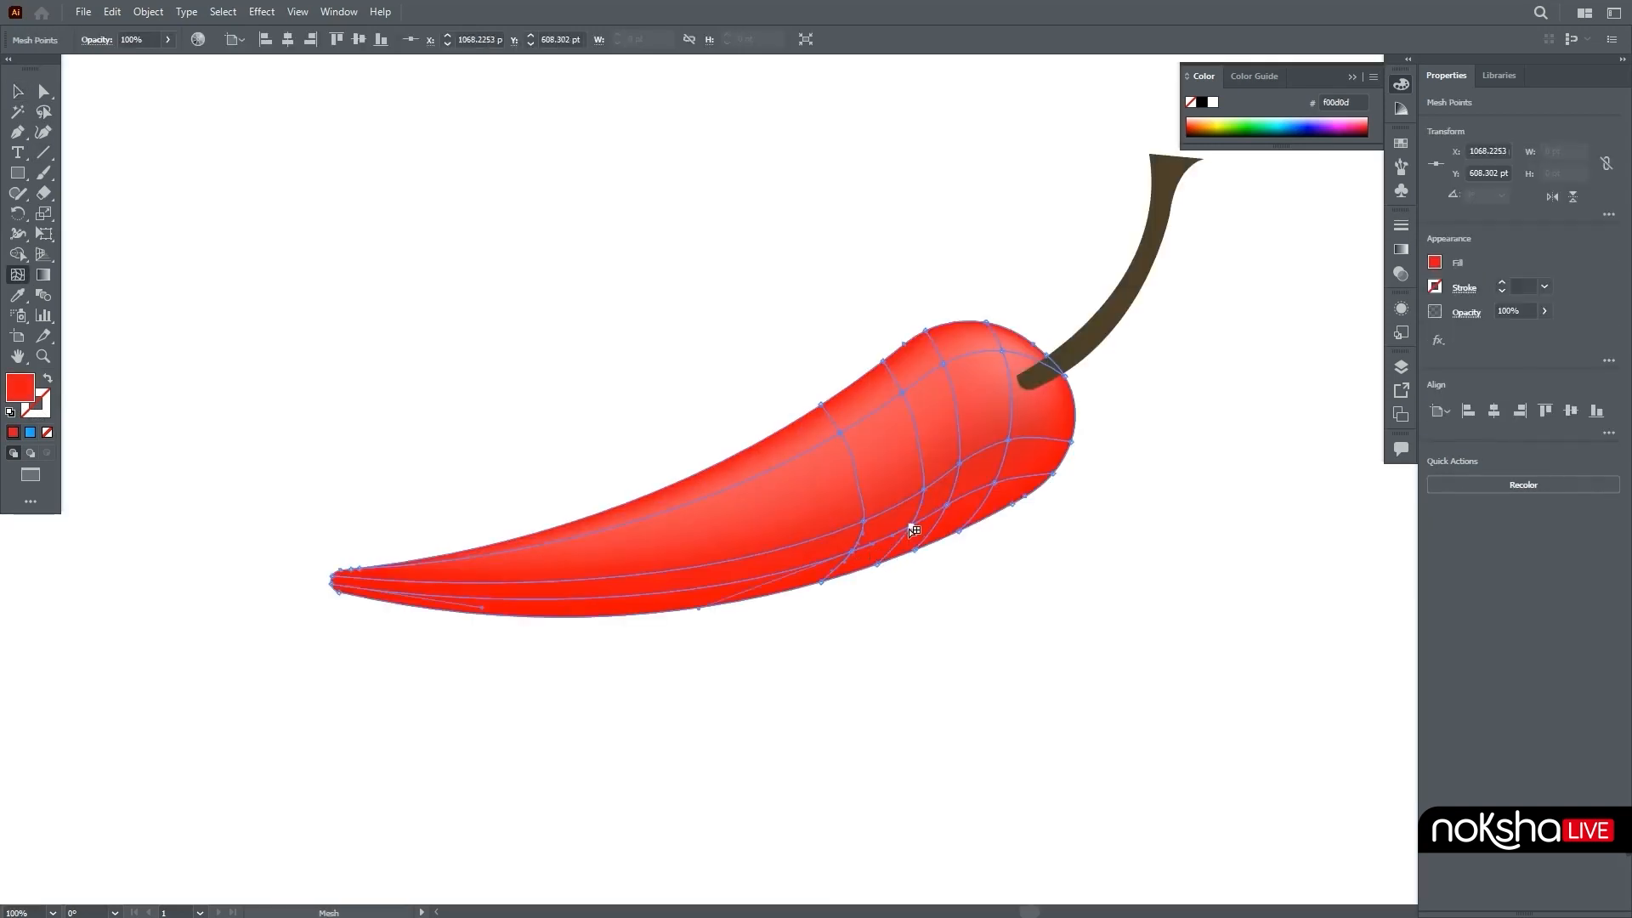
Colour the lower mesh point nearest the body's rounded thick end dark red, 9b0e0e.
left_click(995, 483)
key("ctrl+z")
double_click(30, 395)
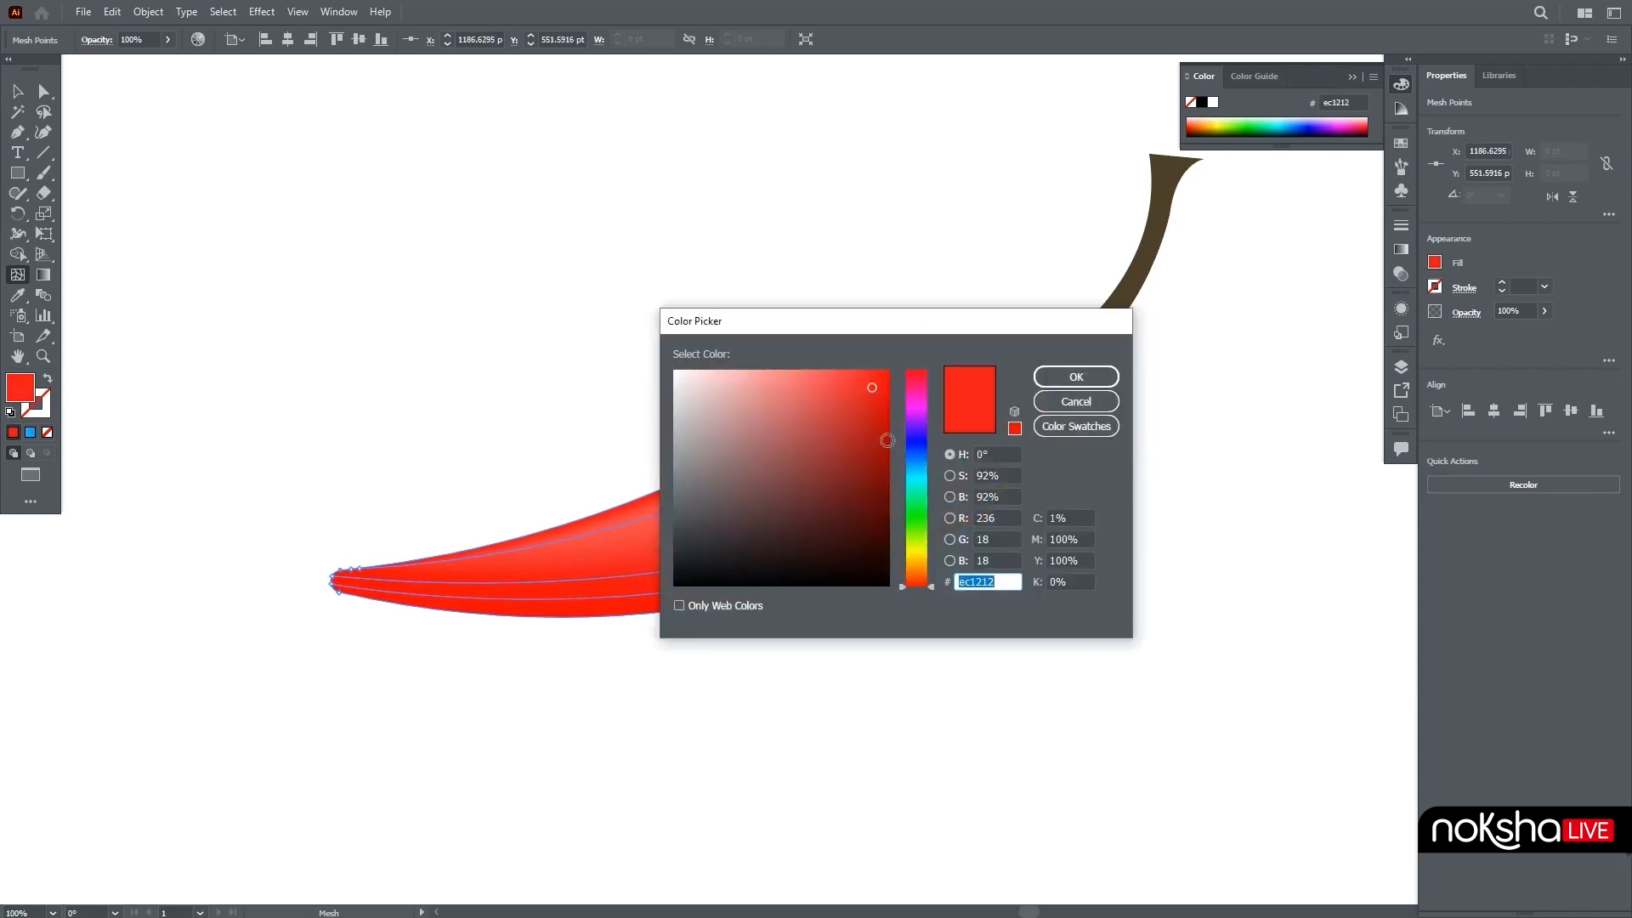
left_click(882, 444)
left_click(1069, 377)
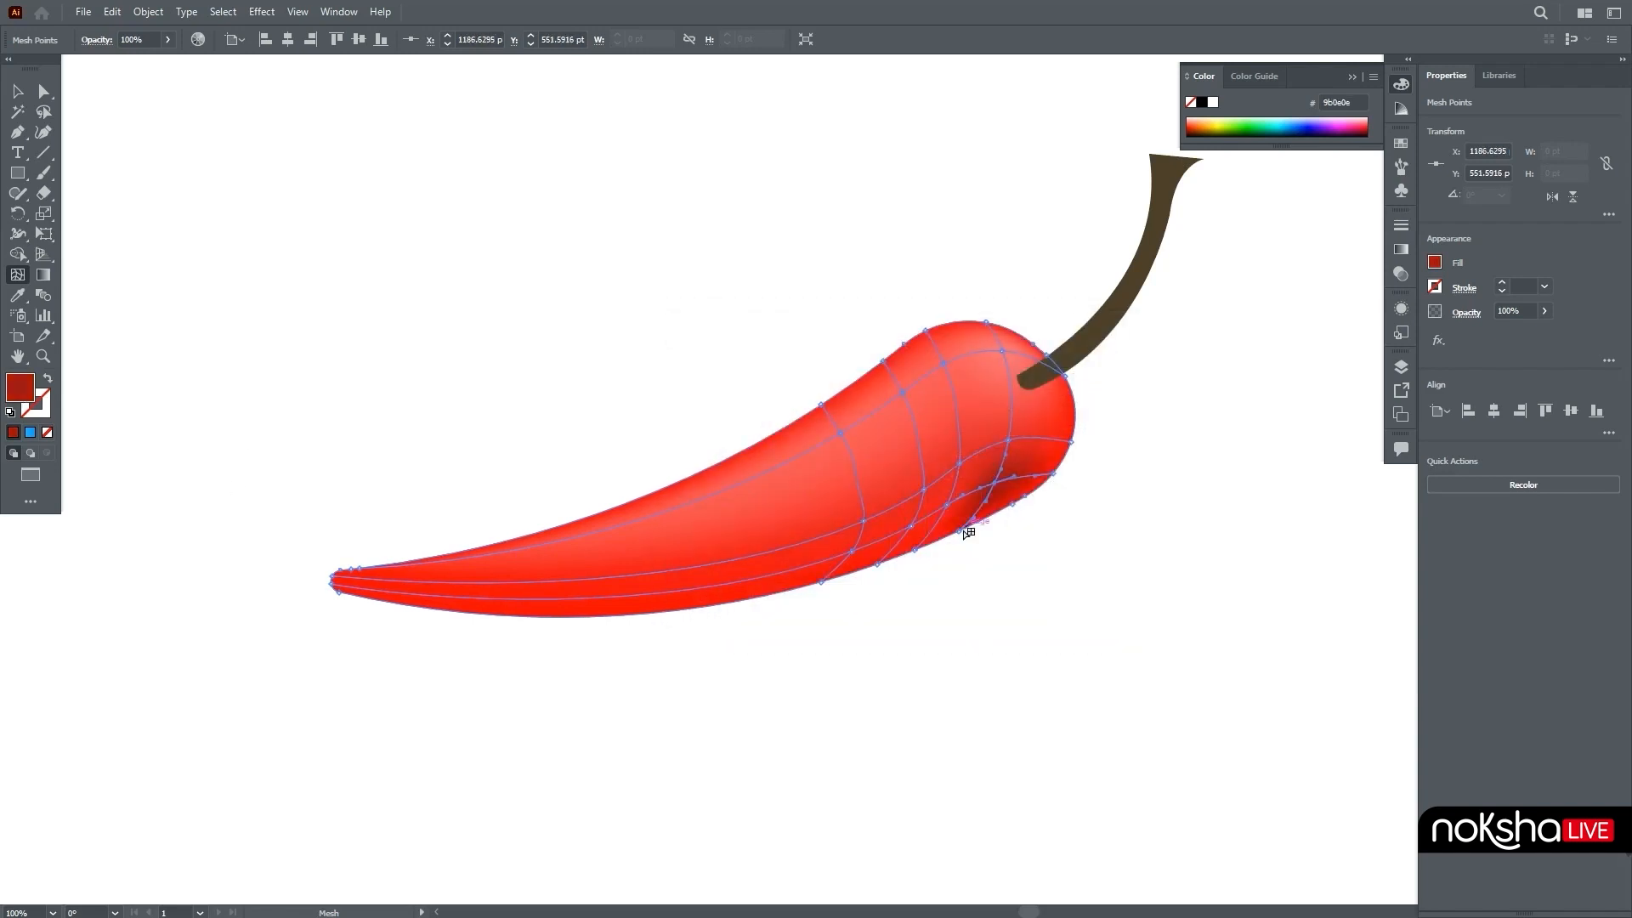
Shade the adjacent mesh point along the lower mesh line, toward the chili's tip, with colour b71111.
left_click(948, 507)
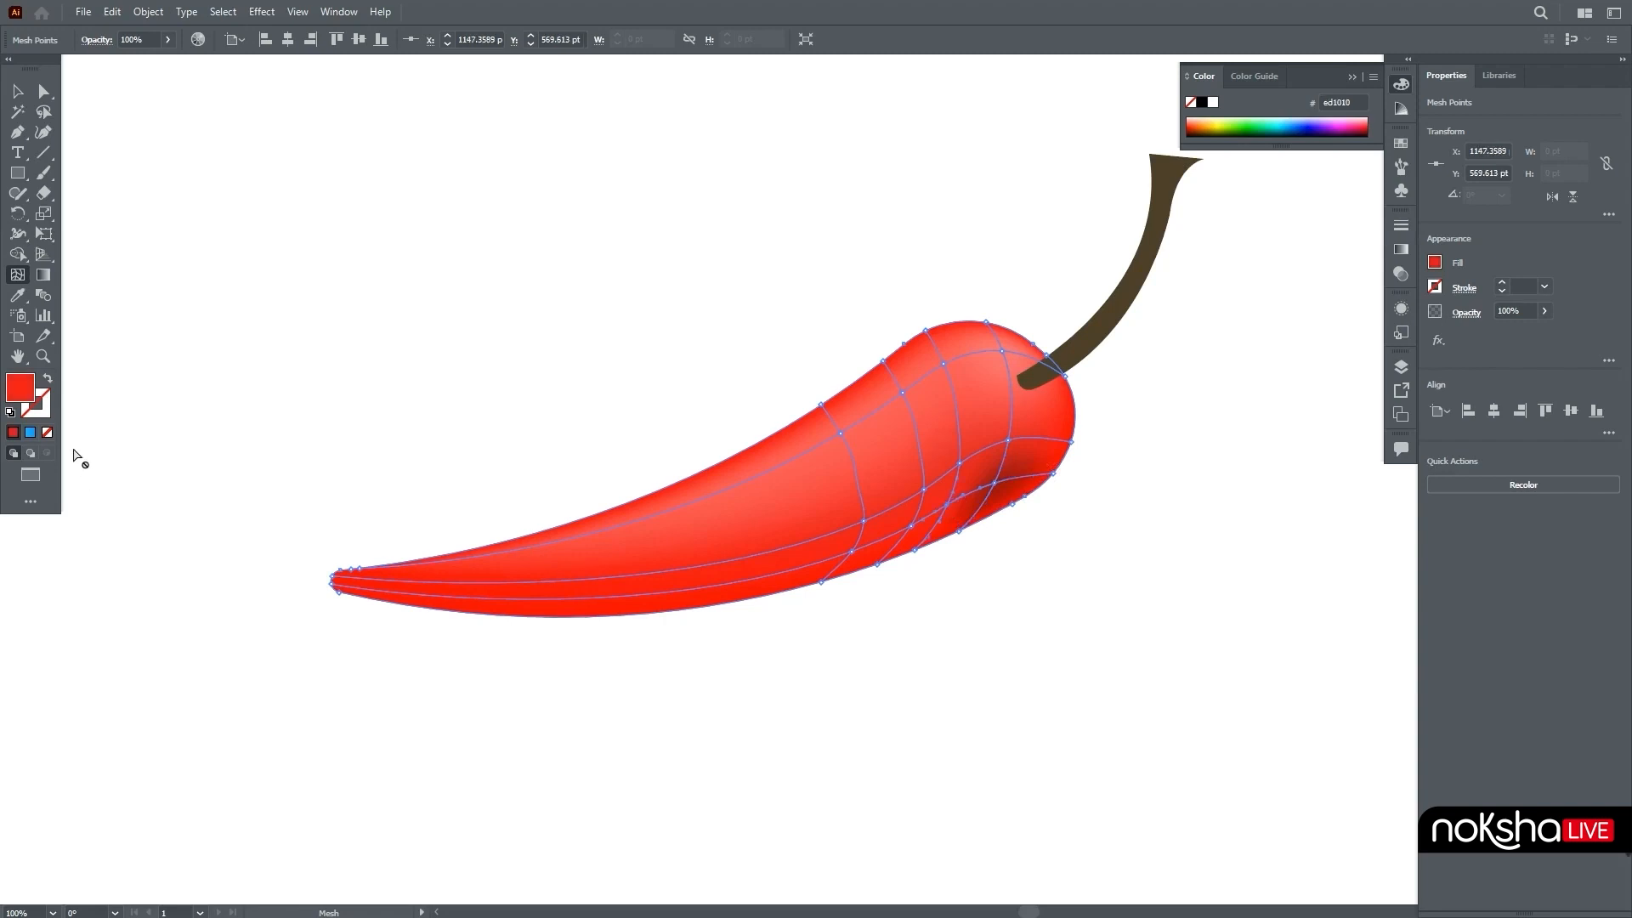
double_click(30, 395)
type("b71111")
key("Return")
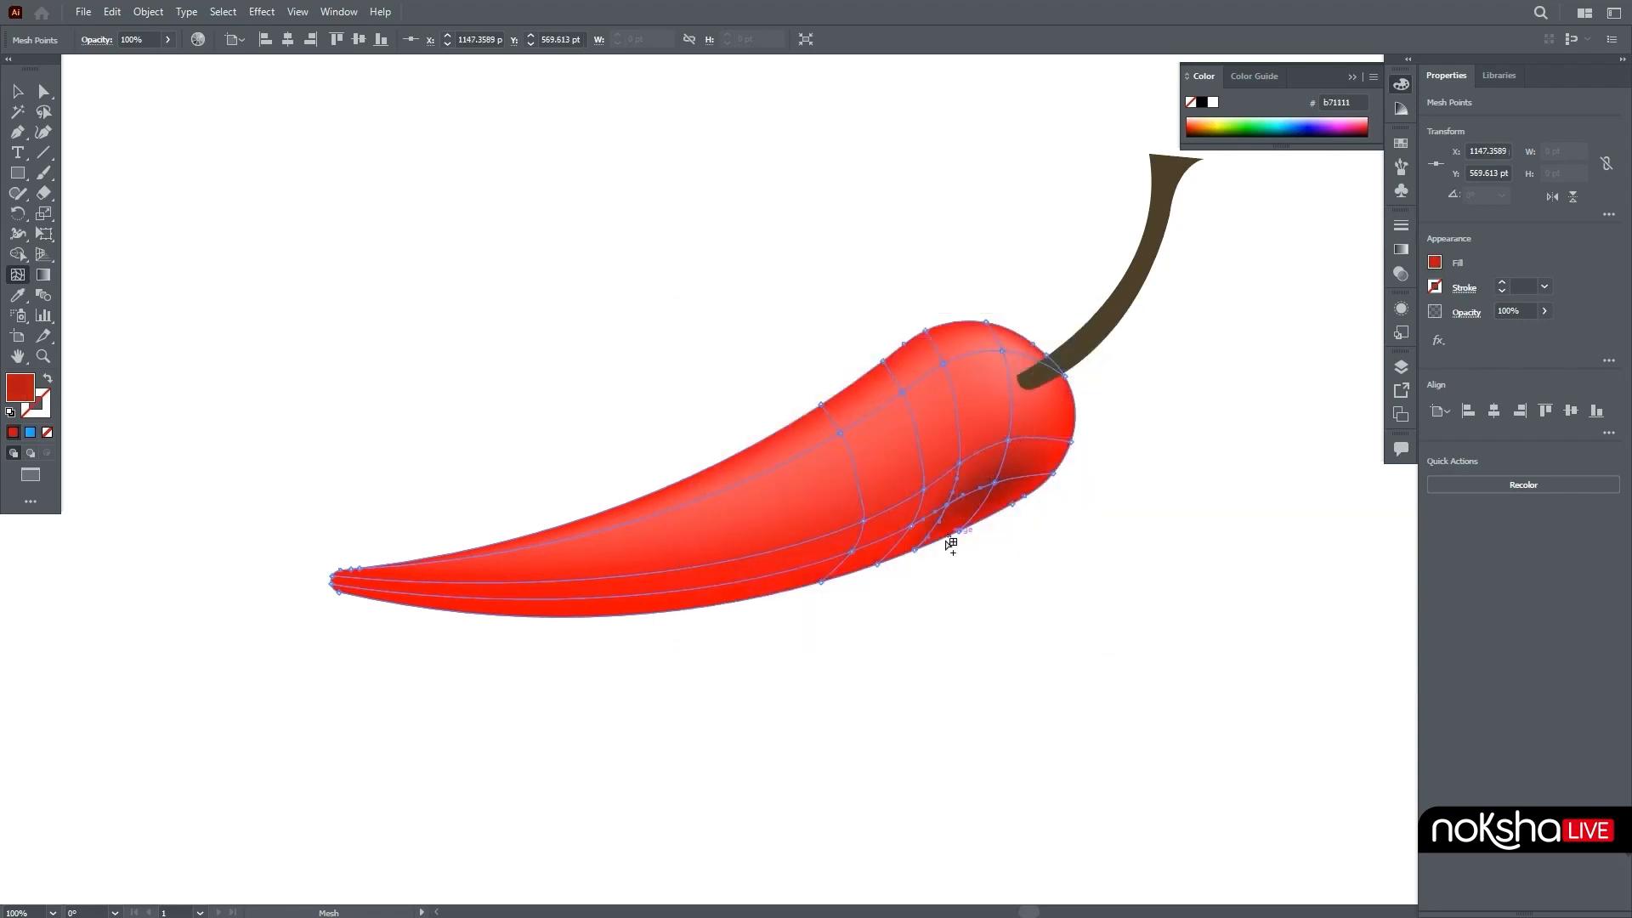
Set the next mesh point along the lower edge toward the tip to dark red, a50f0f.
left_click(923, 523)
double_click(28, 394)
type("a50f0f")
left_click(1069, 376)
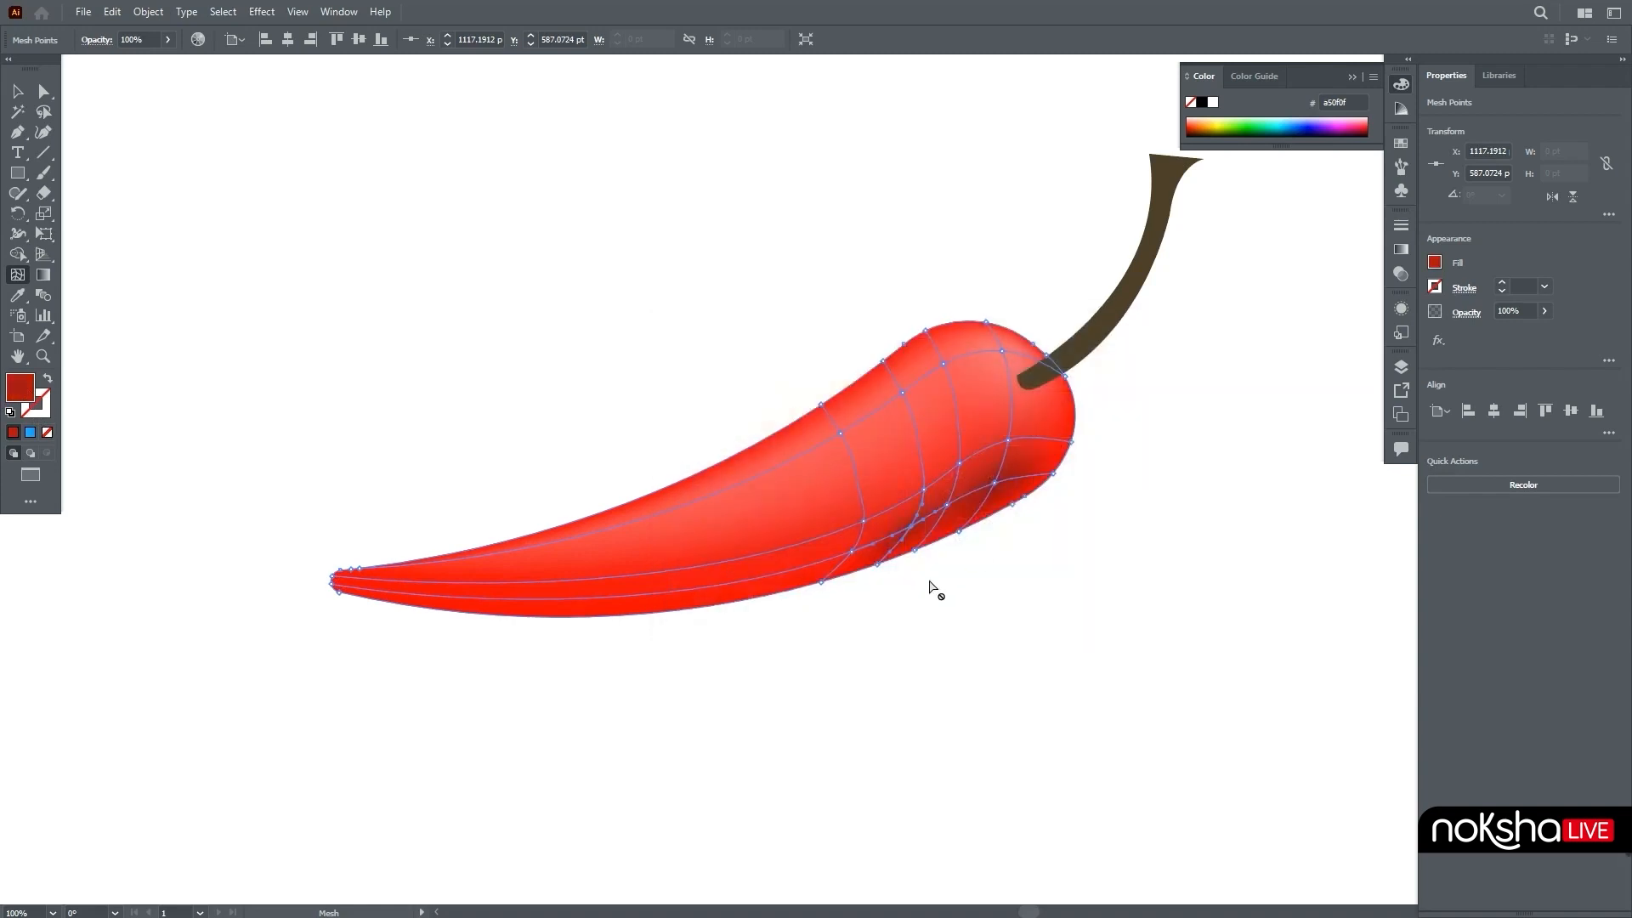
Colour the mesh point farthest toward the tip on the lower shading line dark red, b50b0b.
left_click(851, 559)
double_click(22, 391)
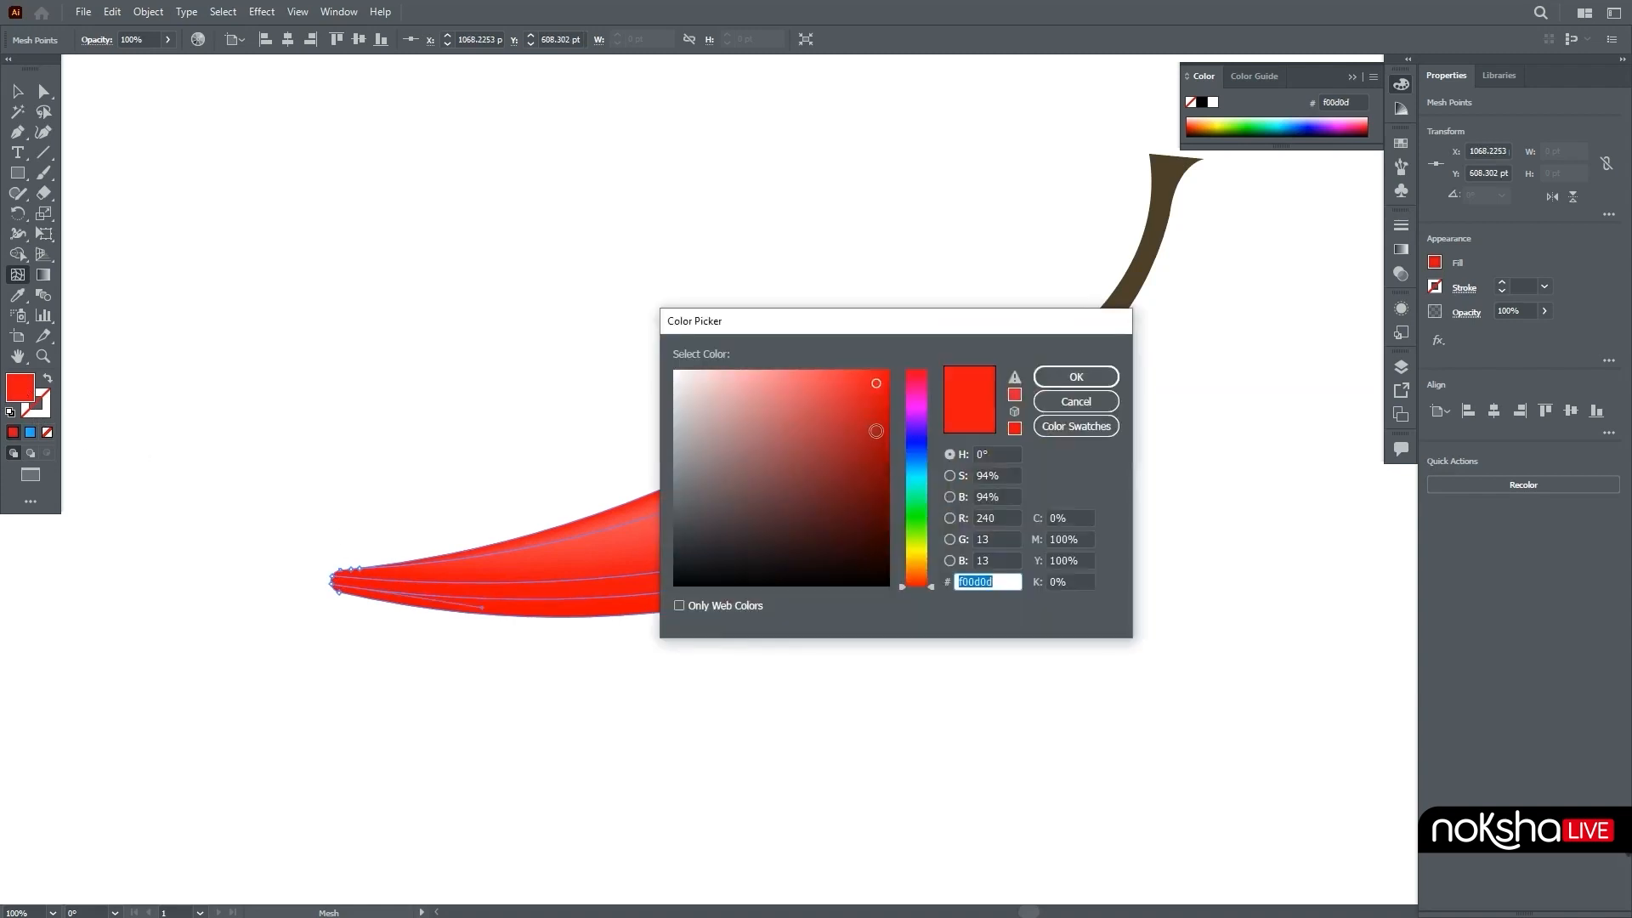
type("b50b0b")
left_click(1090, 378)
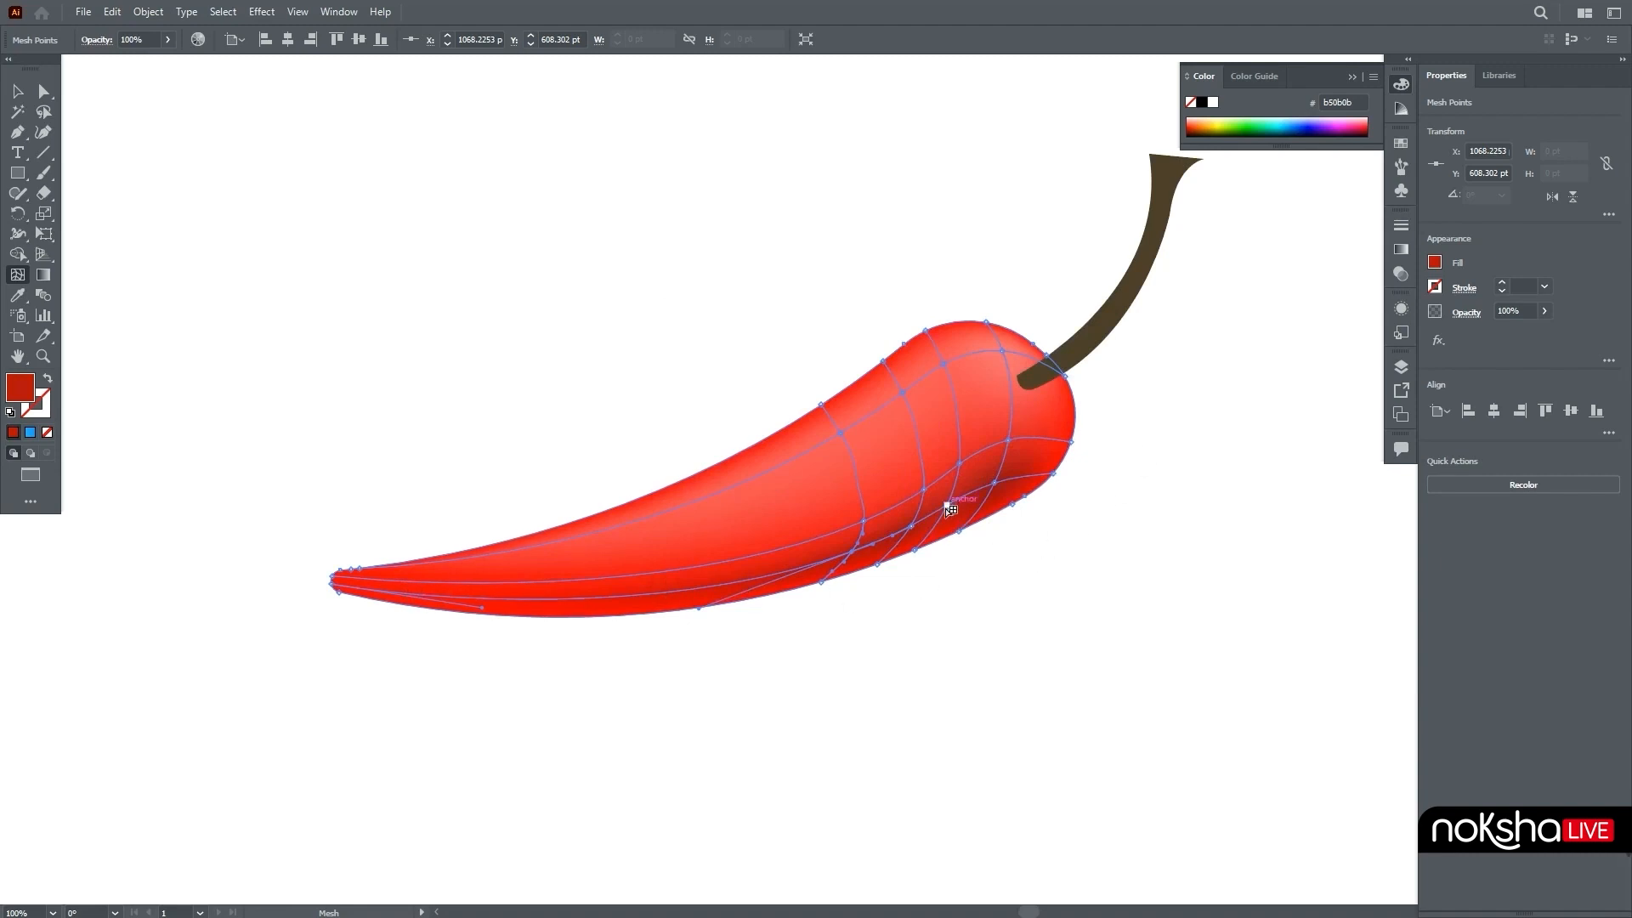
Move the dark red mesh points on the lower shading line closer to the body's bottom edge and deselect the mesh.
left_click_drag(947, 507, 940, 533)
left_click_drag(995, 483, 996, 508)
left_click(914, 528)
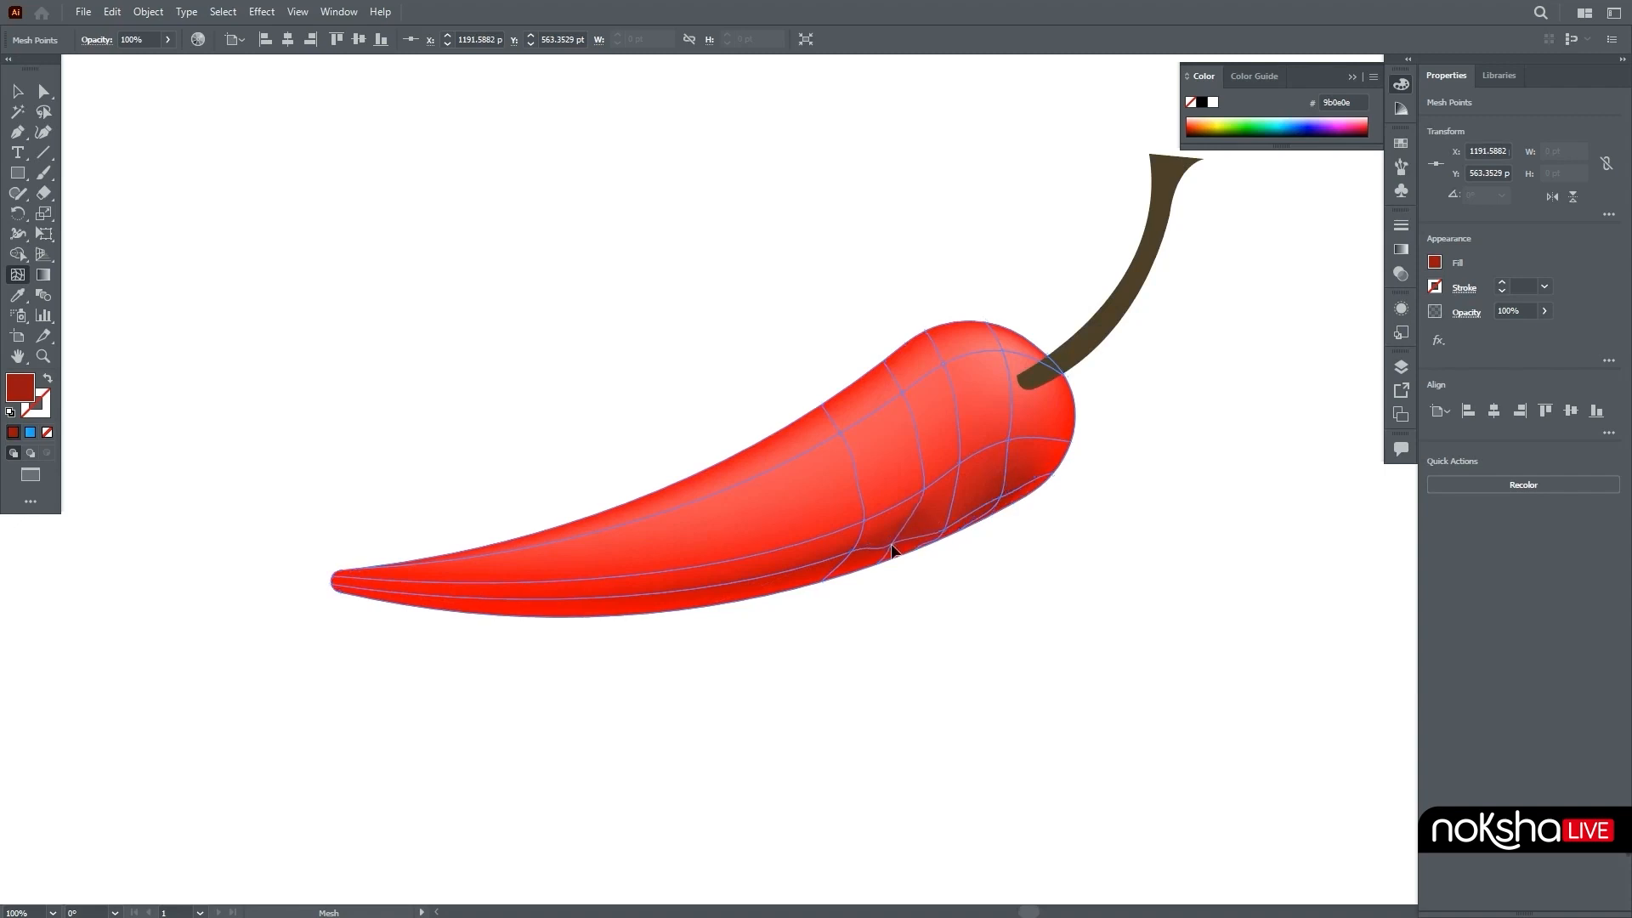
left_click(850, 557)
left_click_drag(848, 554, 822, 581)
left_click(12, 85)
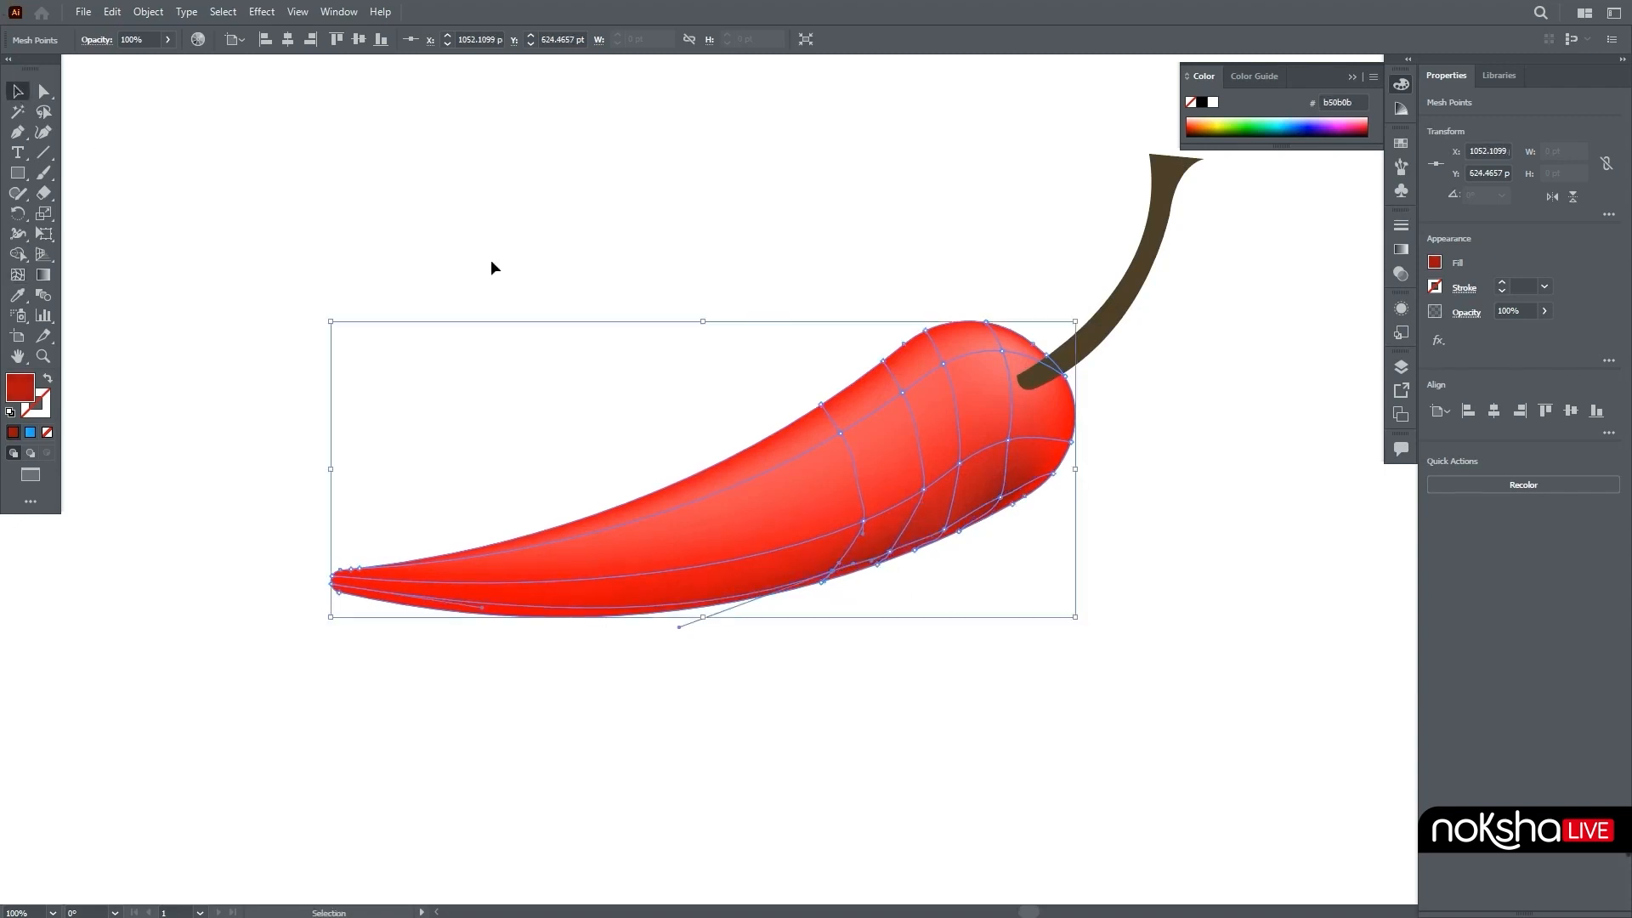
left_click(639, 379)
Add further mesh points in dark red 9b0e0e along the body's lower edge to extend the shadow toward the tip.
scroll(1080, 482, "up", 2)
left_click(1046, 442)
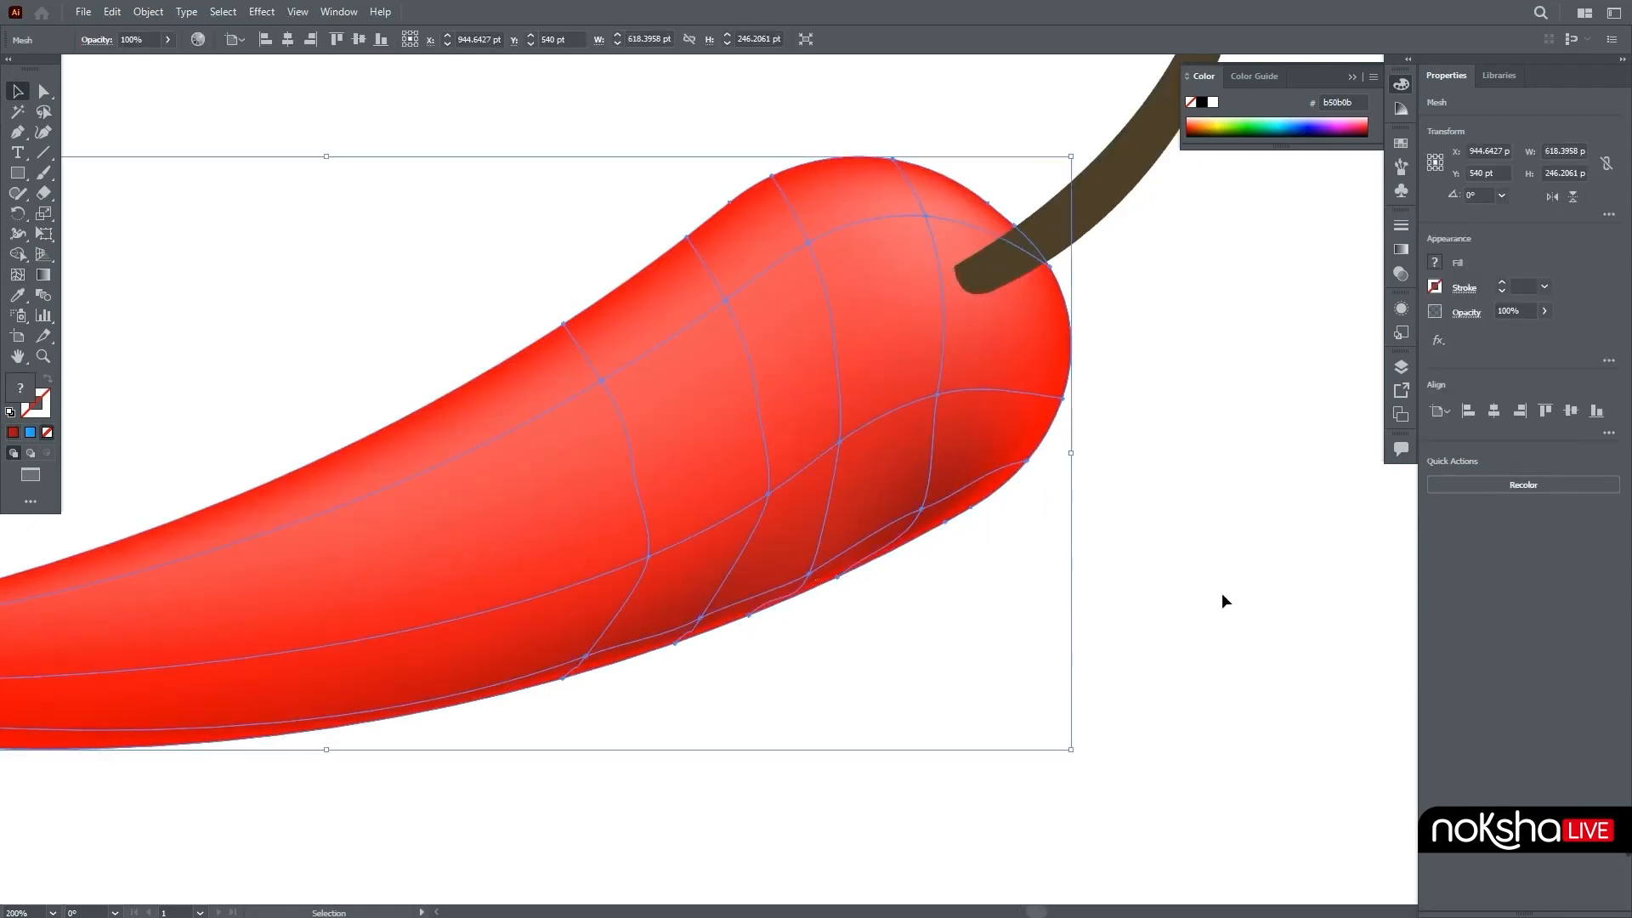
key("u")
left_click(988, 496)
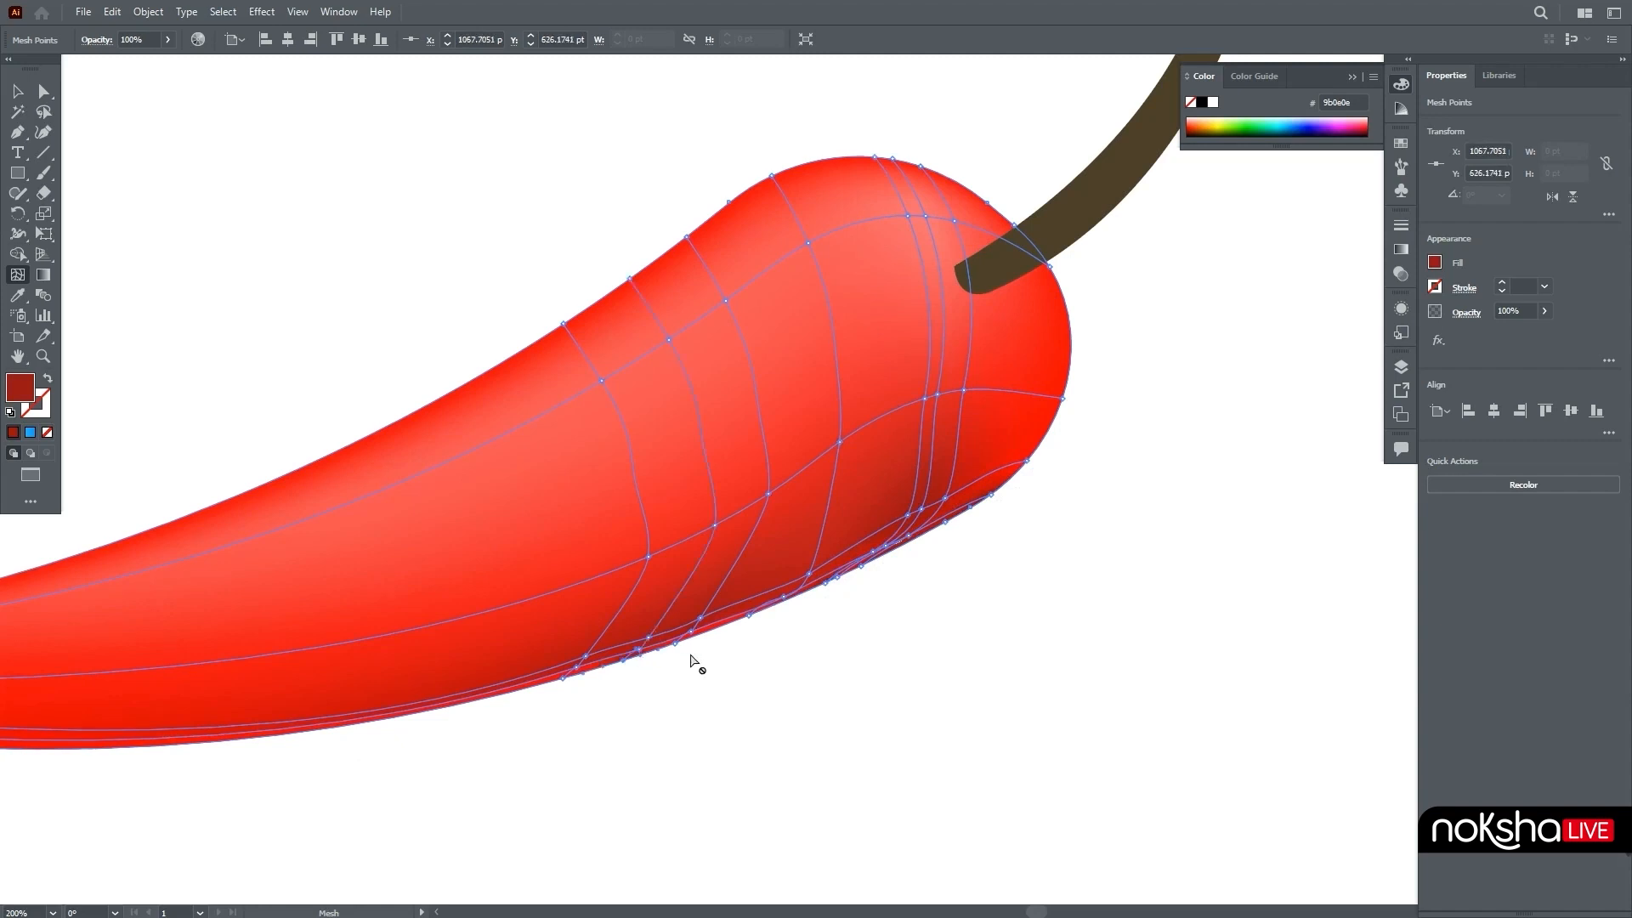
left_click_drag(678, 677, 1003, 544)
left_click(1006, 532)
left_click(1062, 516)
left_click(1027, 526)
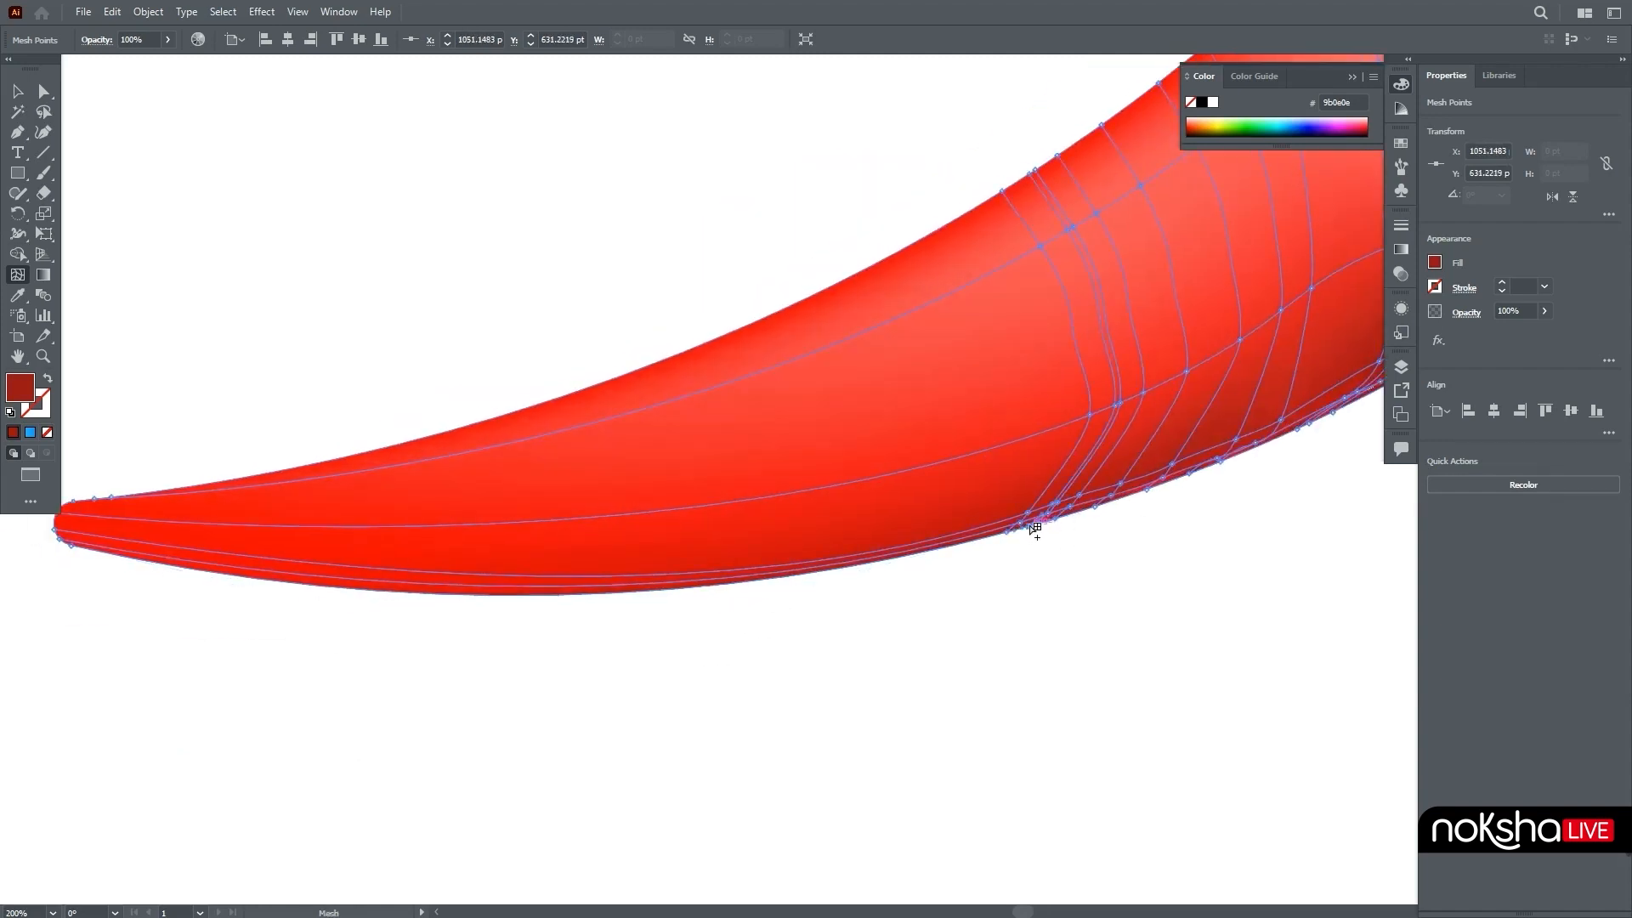
scroll(1035, 592, "down", 3)
key("v")
left_click(934, 341)
mouse_move(934, 342)
left_mouse_down()
mouse_move(768, 327)
mouse_move(790, 331)
left_mouse_up()
scroll(810, 352, "up", 2)
left_click_drag(1065, 397, 925, 303)
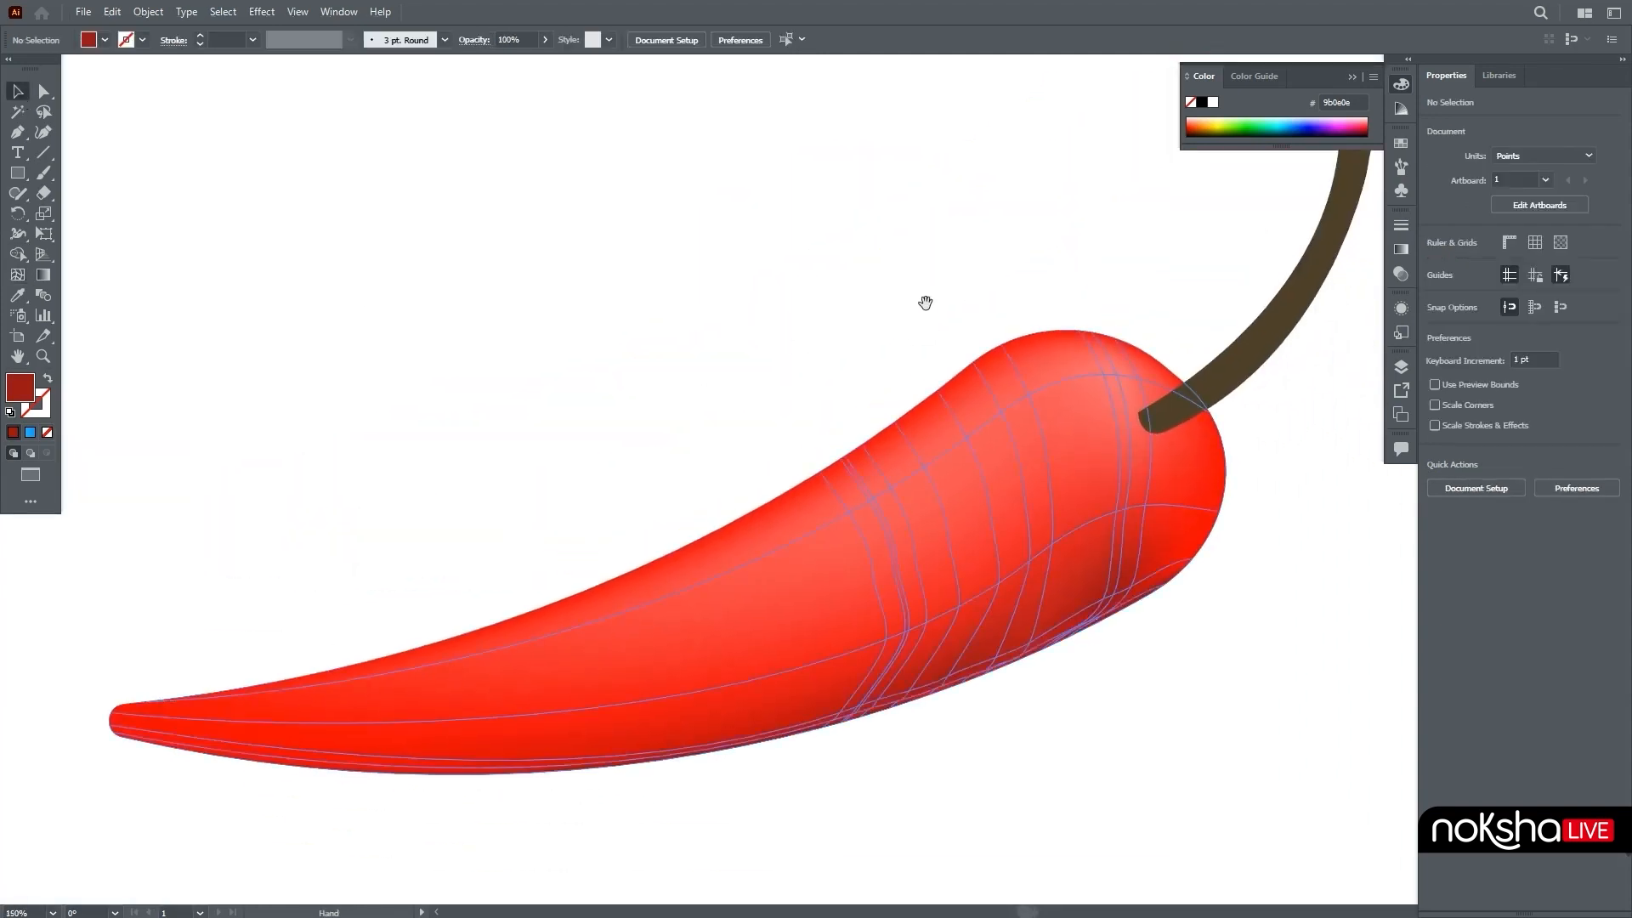
Try to shade the body beside the stem base with a mesh point coloured 682323.
left_click(1082, 470)
key("a")
key("u")
left_click(1142, 425)
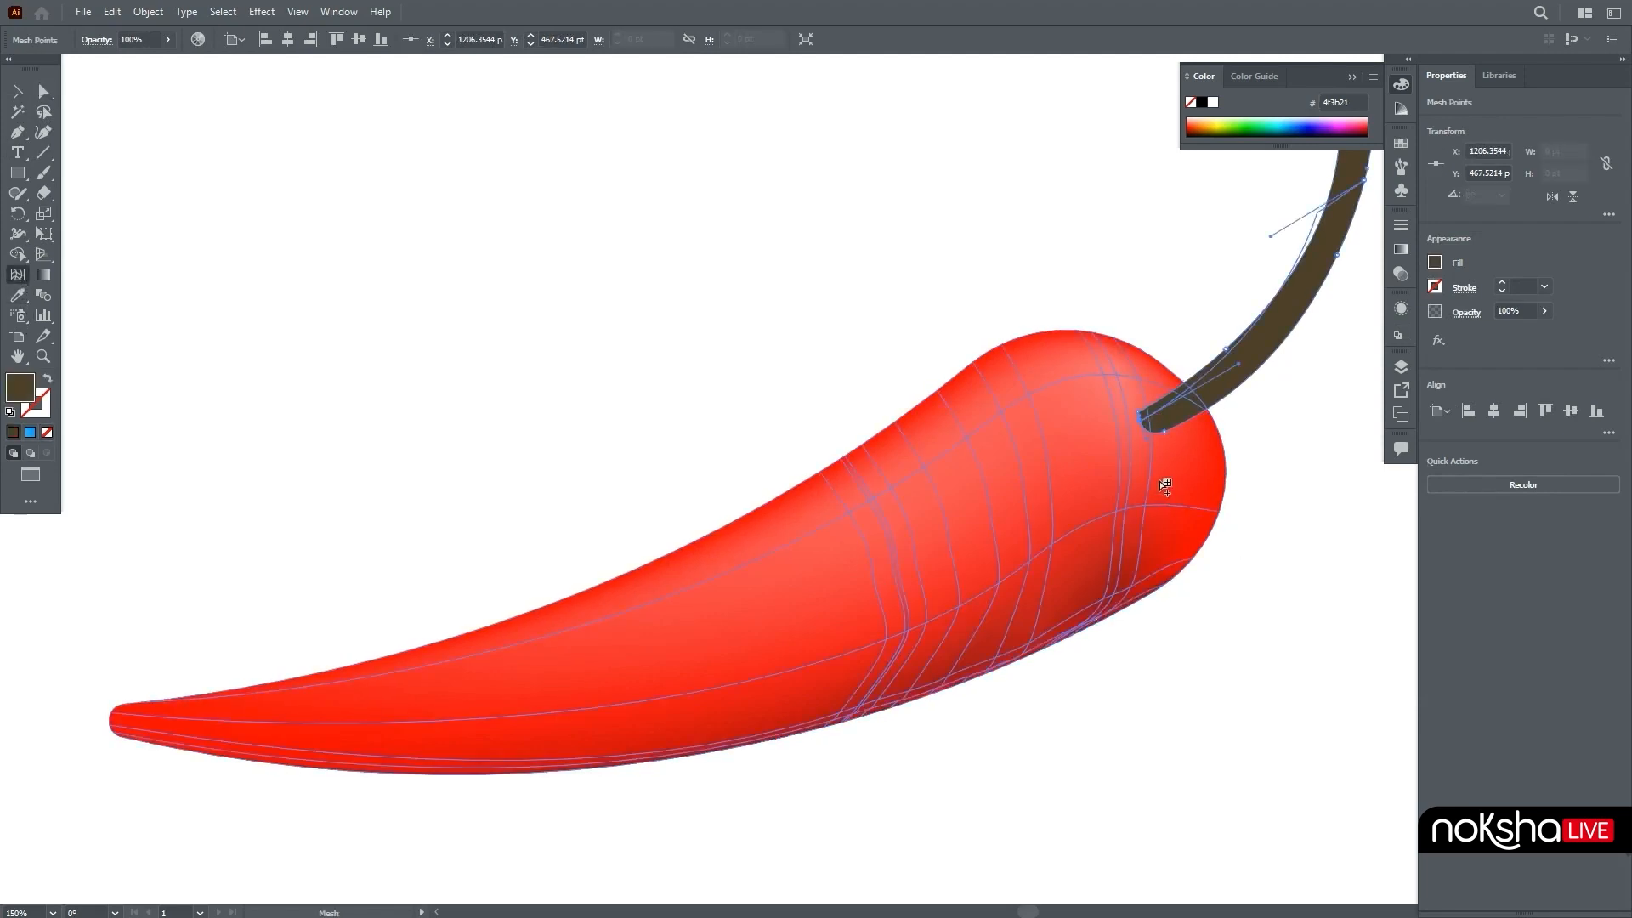
double_click(32, 389)
left_click(823, 481)
left_click(1077, 377)
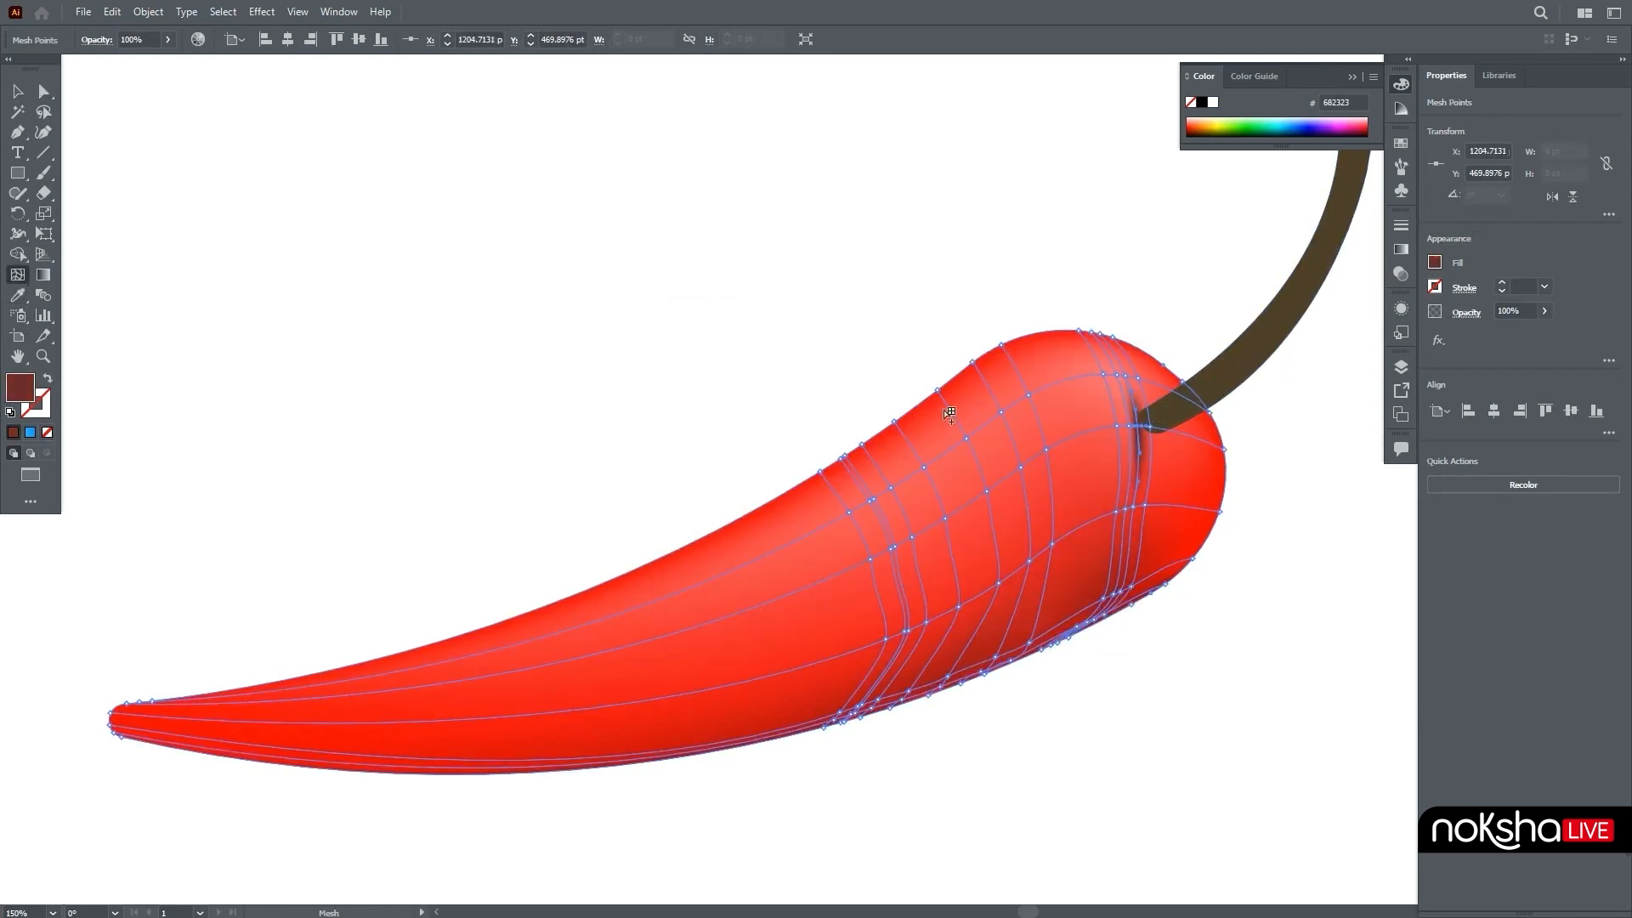
key("ctrl+z")
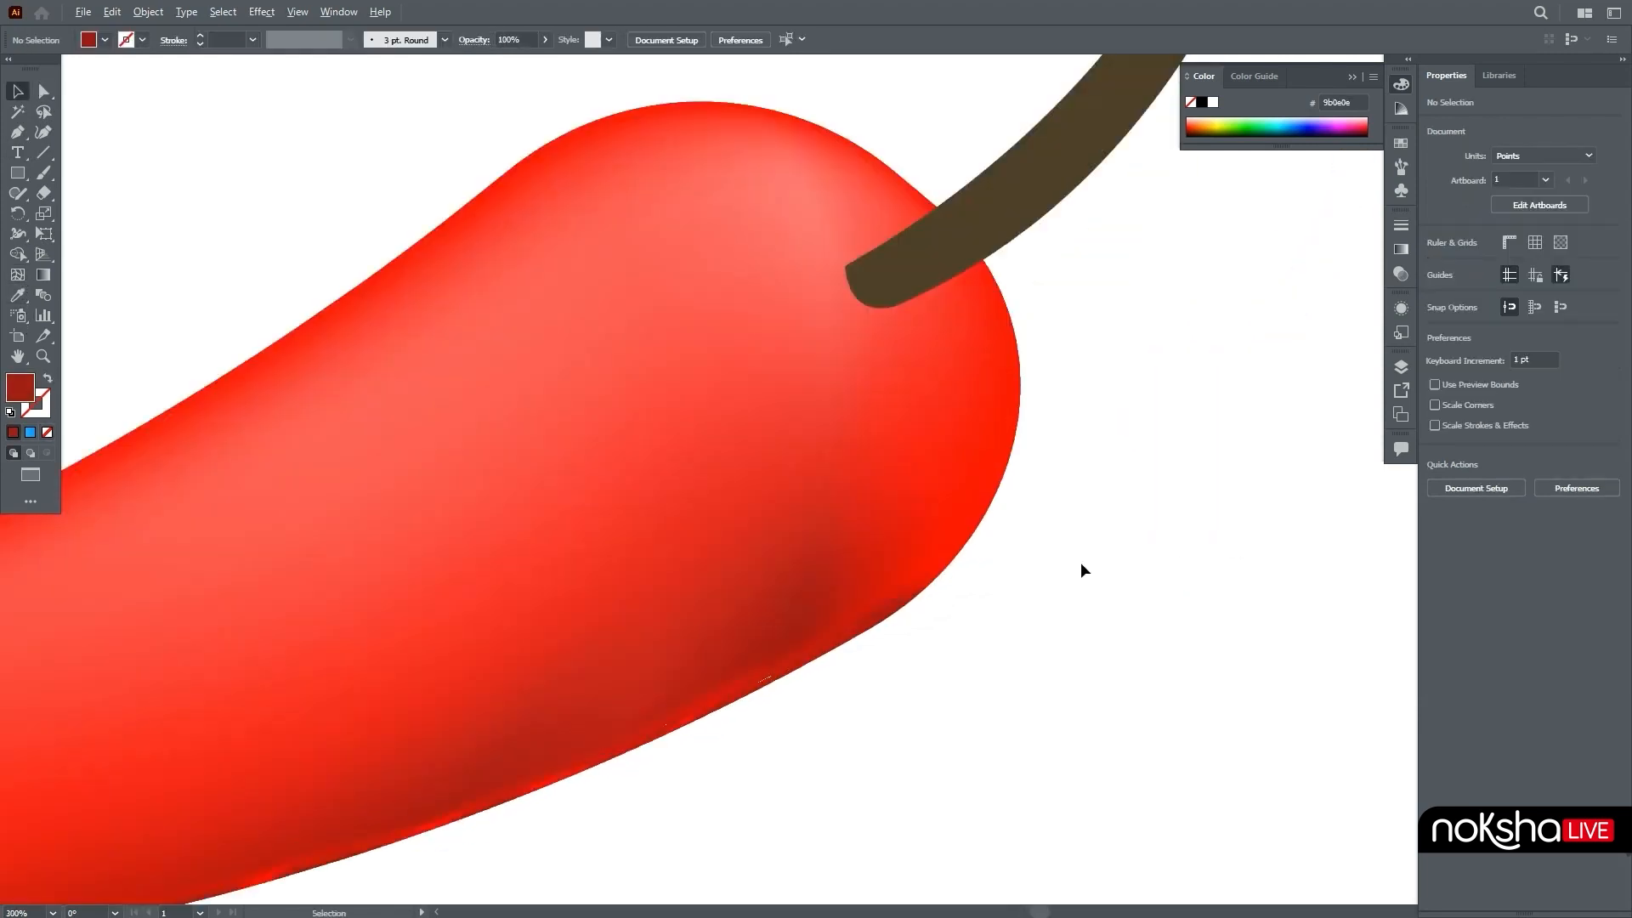
Add a mesh point on the body right beside the stem base and colour it 9b2c2c.
left_click_drag(1079, 563, 1152, 763)
left_click(966, 546)
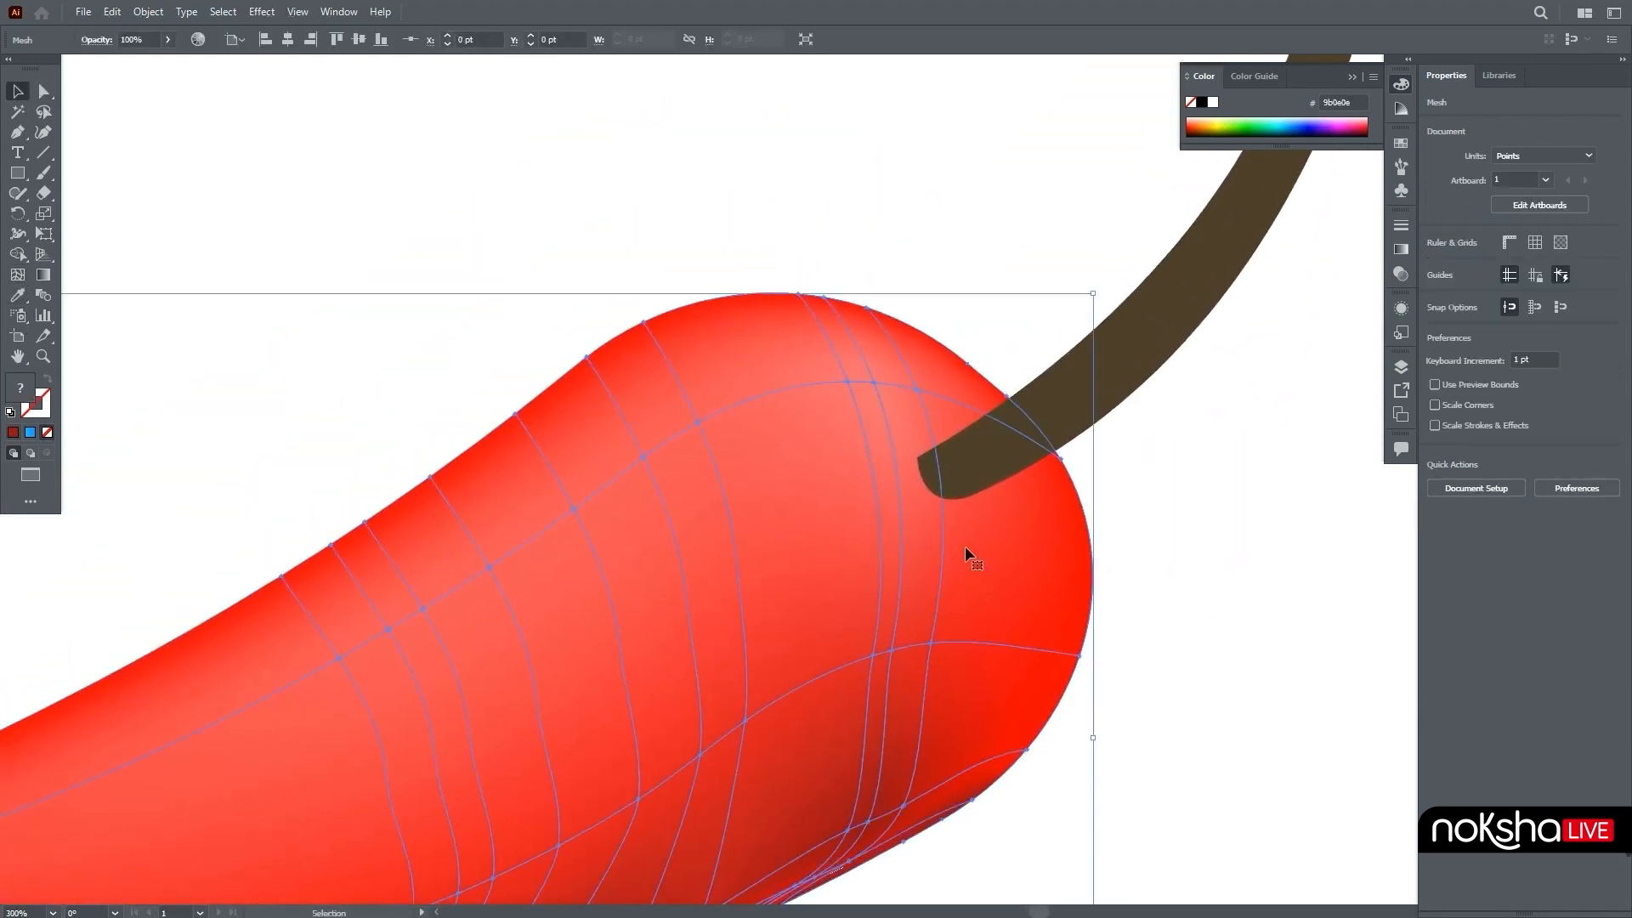
left_click(43, 91)
key("u")
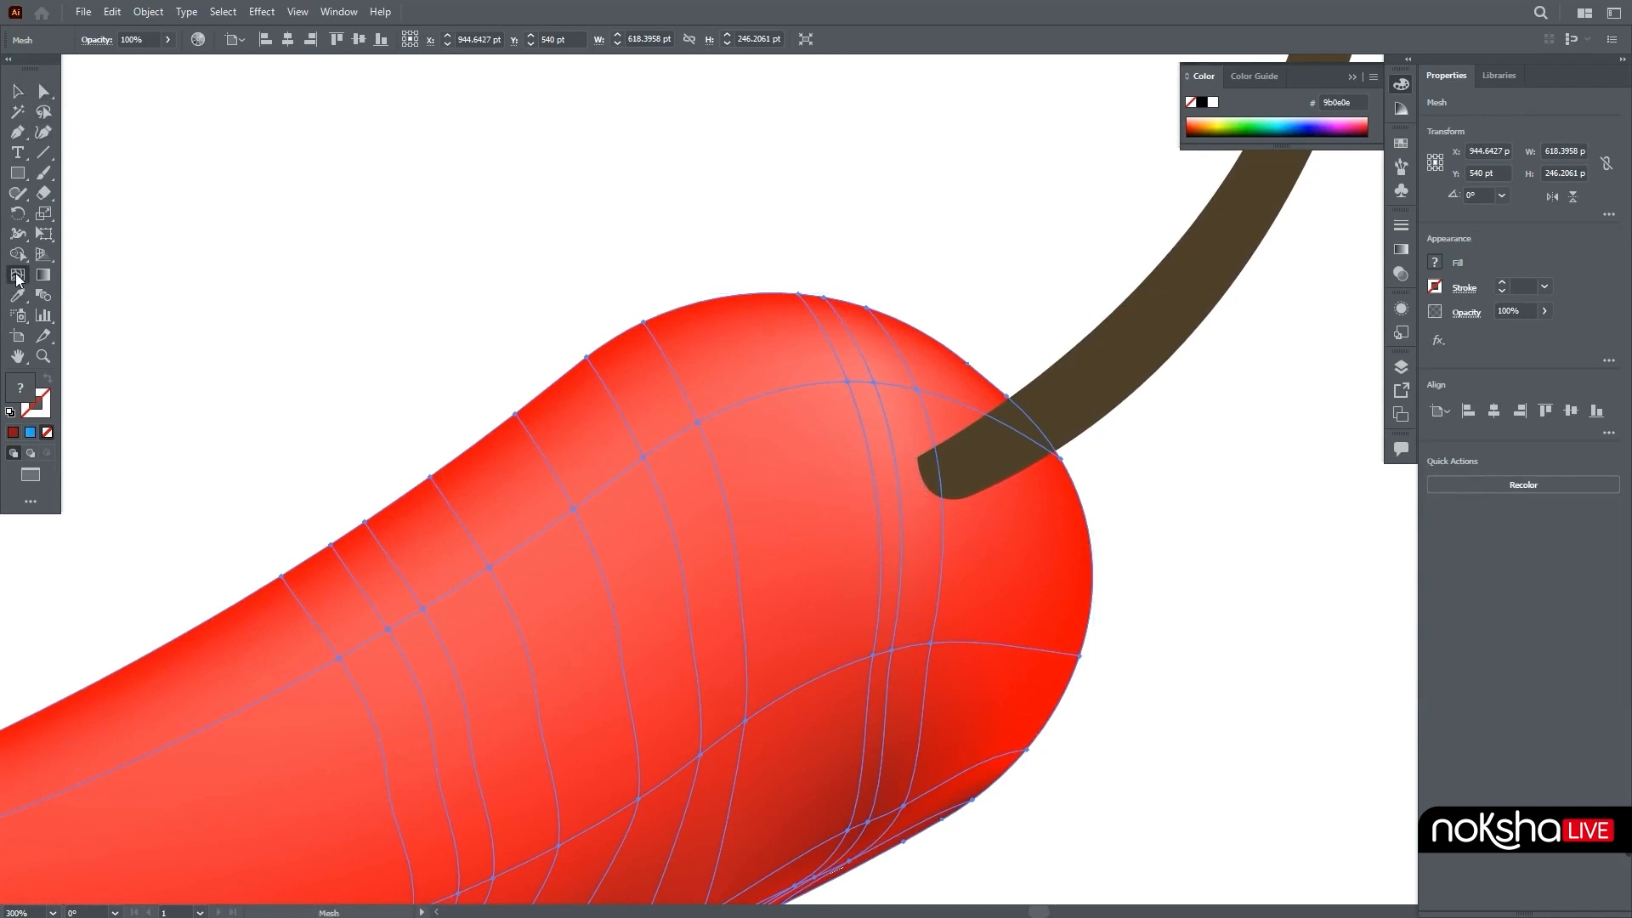
left_click(919, 482)
double_click(18, 393)
left_click(827, 456)
left_click(1064, 376)
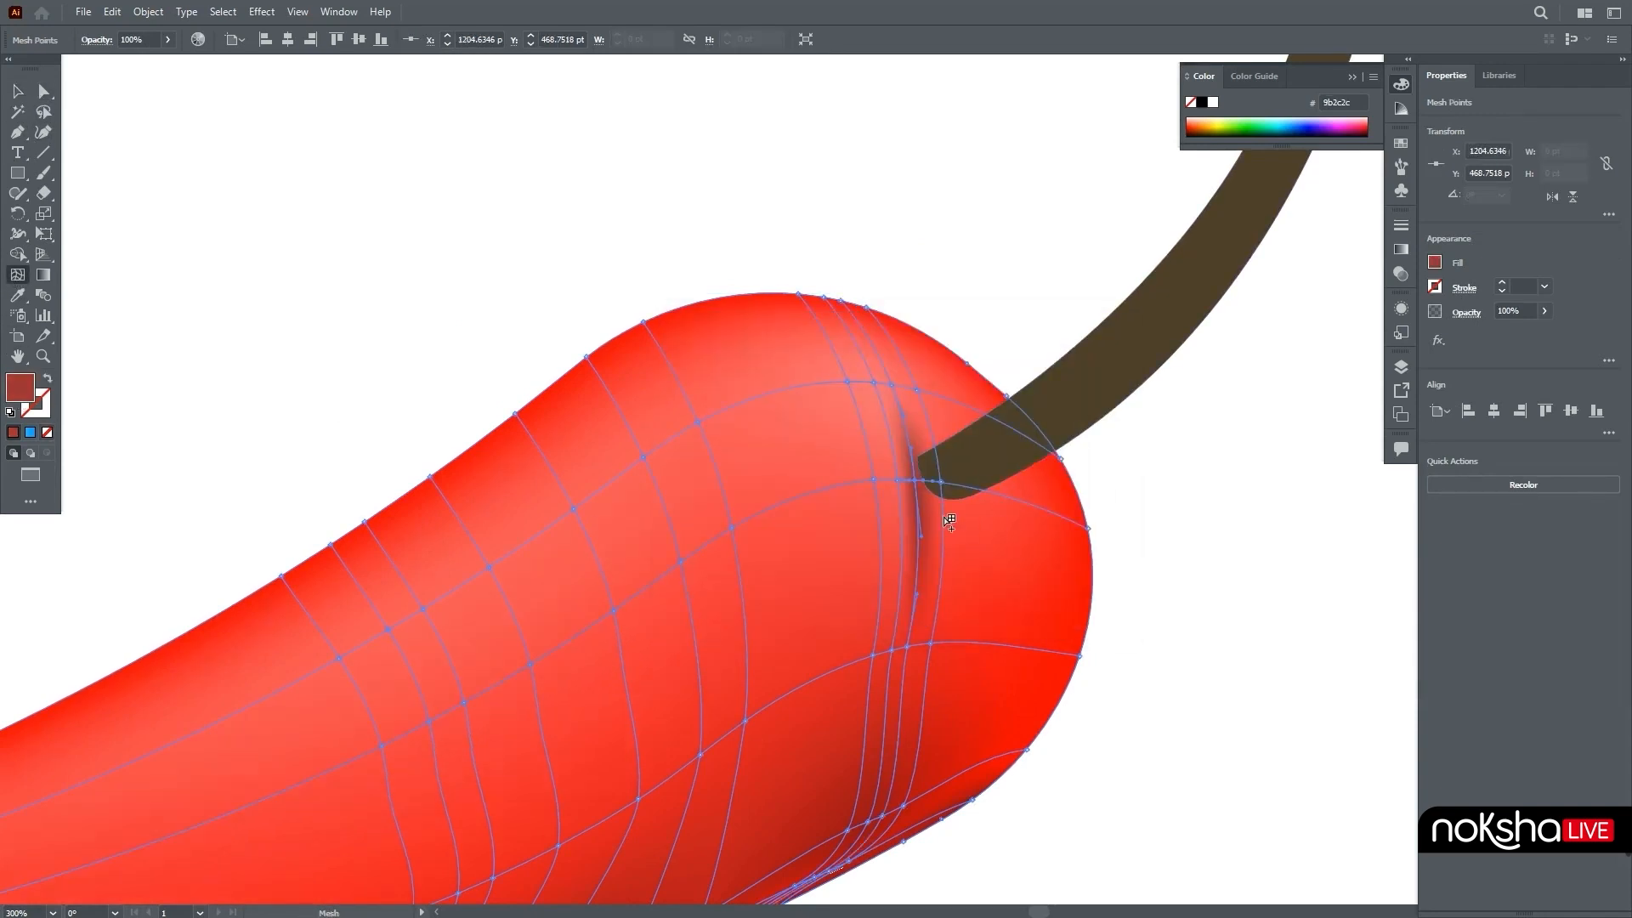
Extend the shadow around the stem base with more mesh points below and above it, using a03838 above the stem.
left_click(905, 516)
left_click(897, 480)
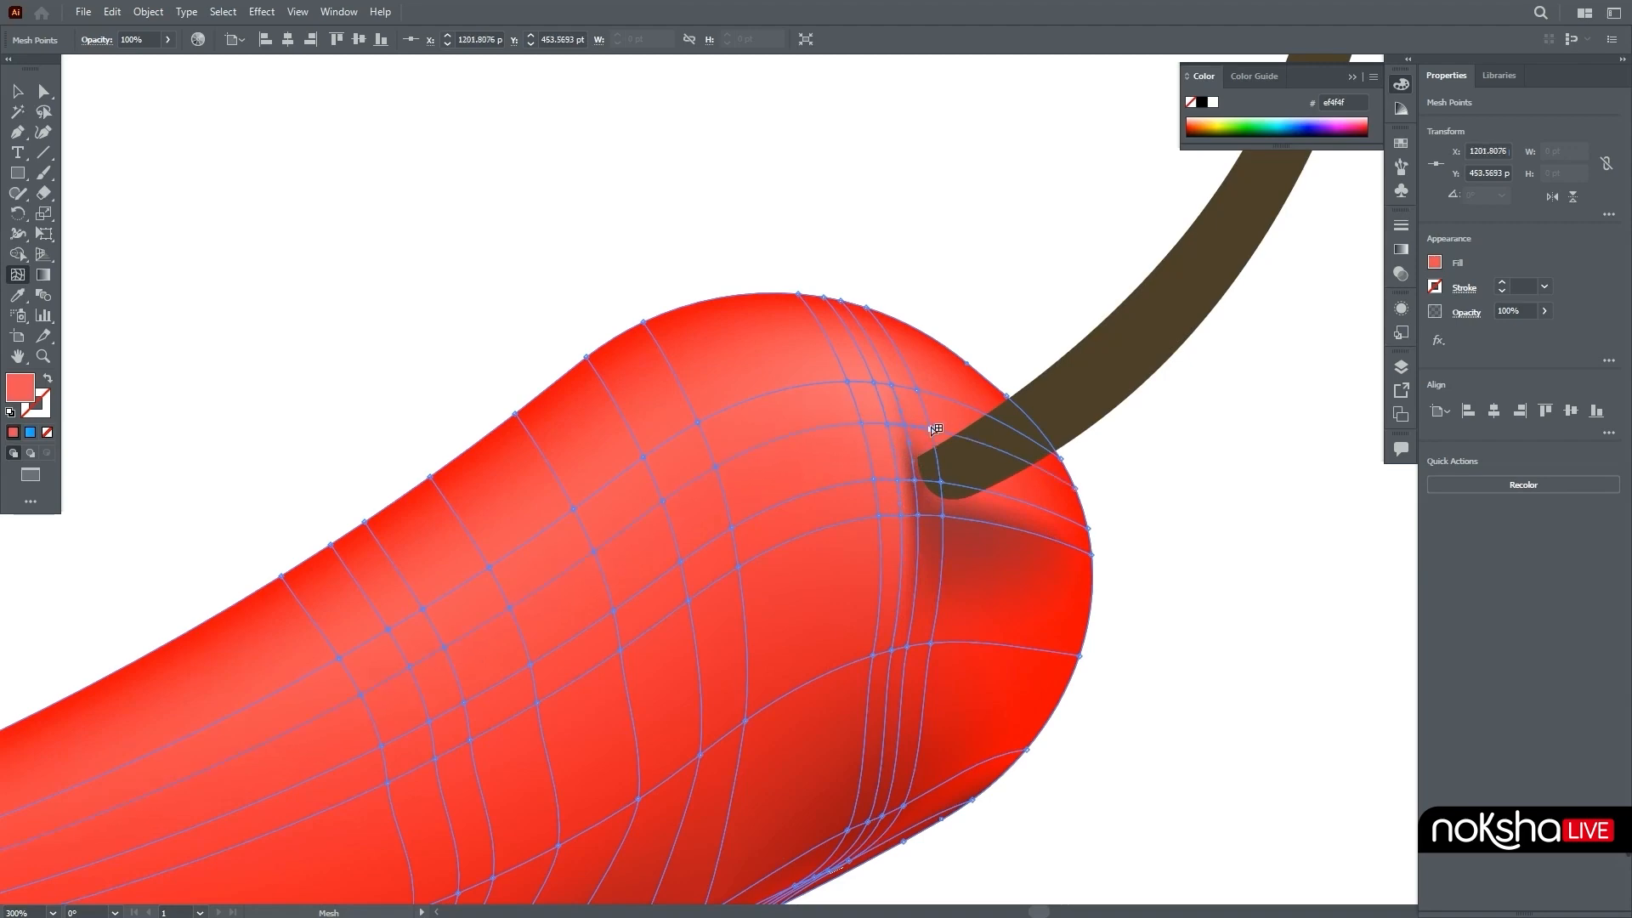
double_click(22, 391)
left_click(812, 440)
left_click(1077, 377)
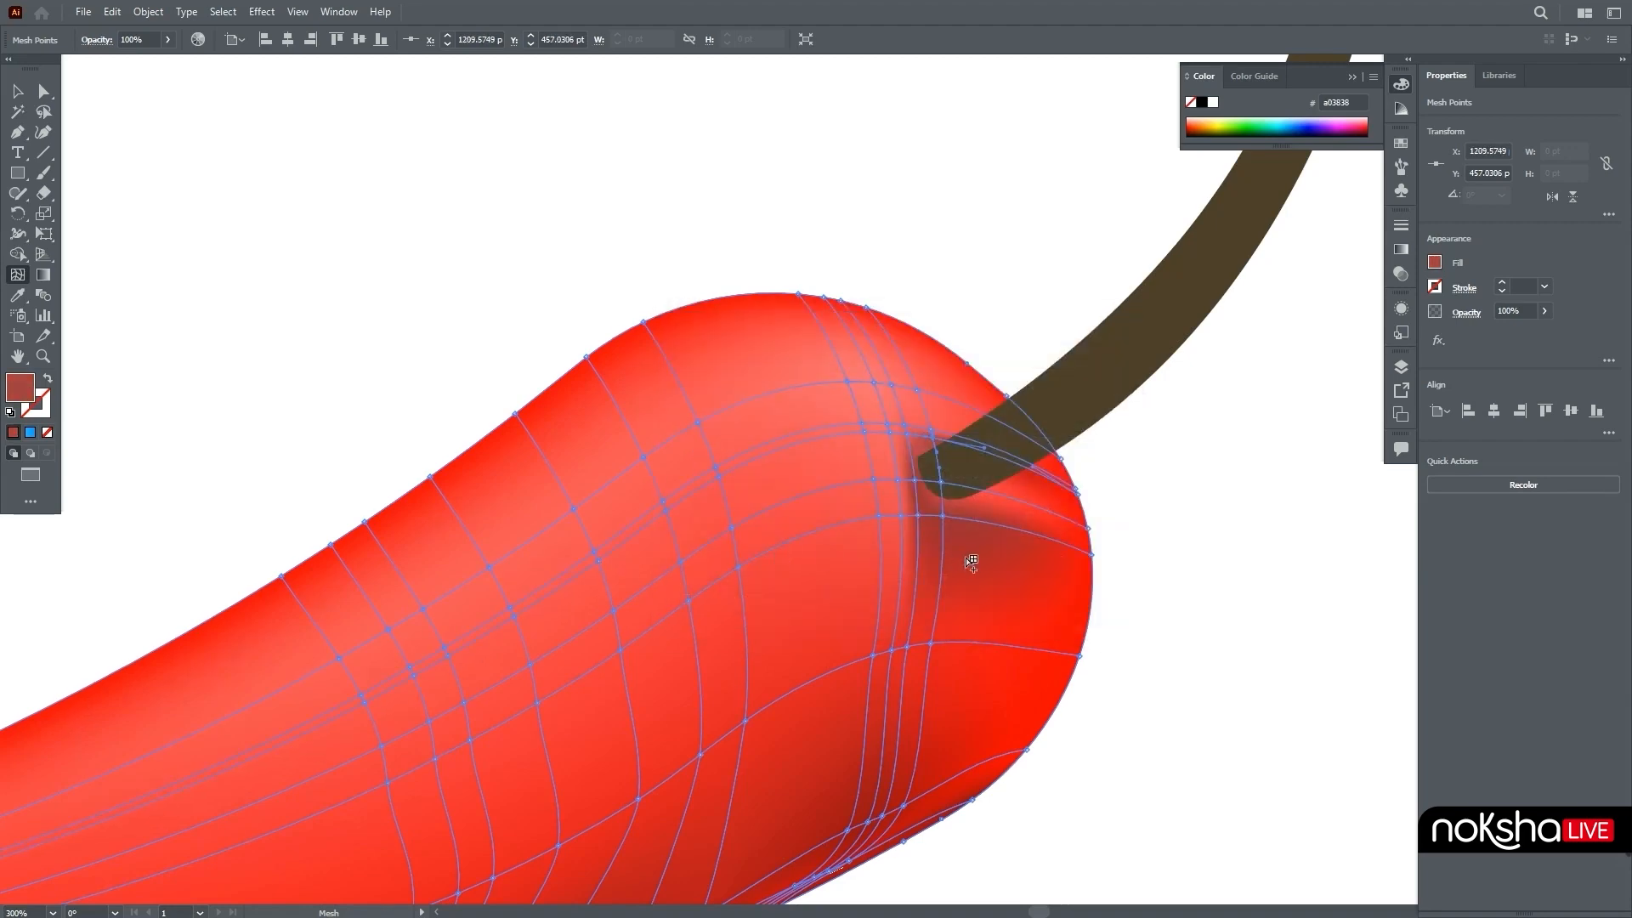
left_click(941, 516)
key("v")
left_click(420, 260)
scroll(931, 655, "down", 5)
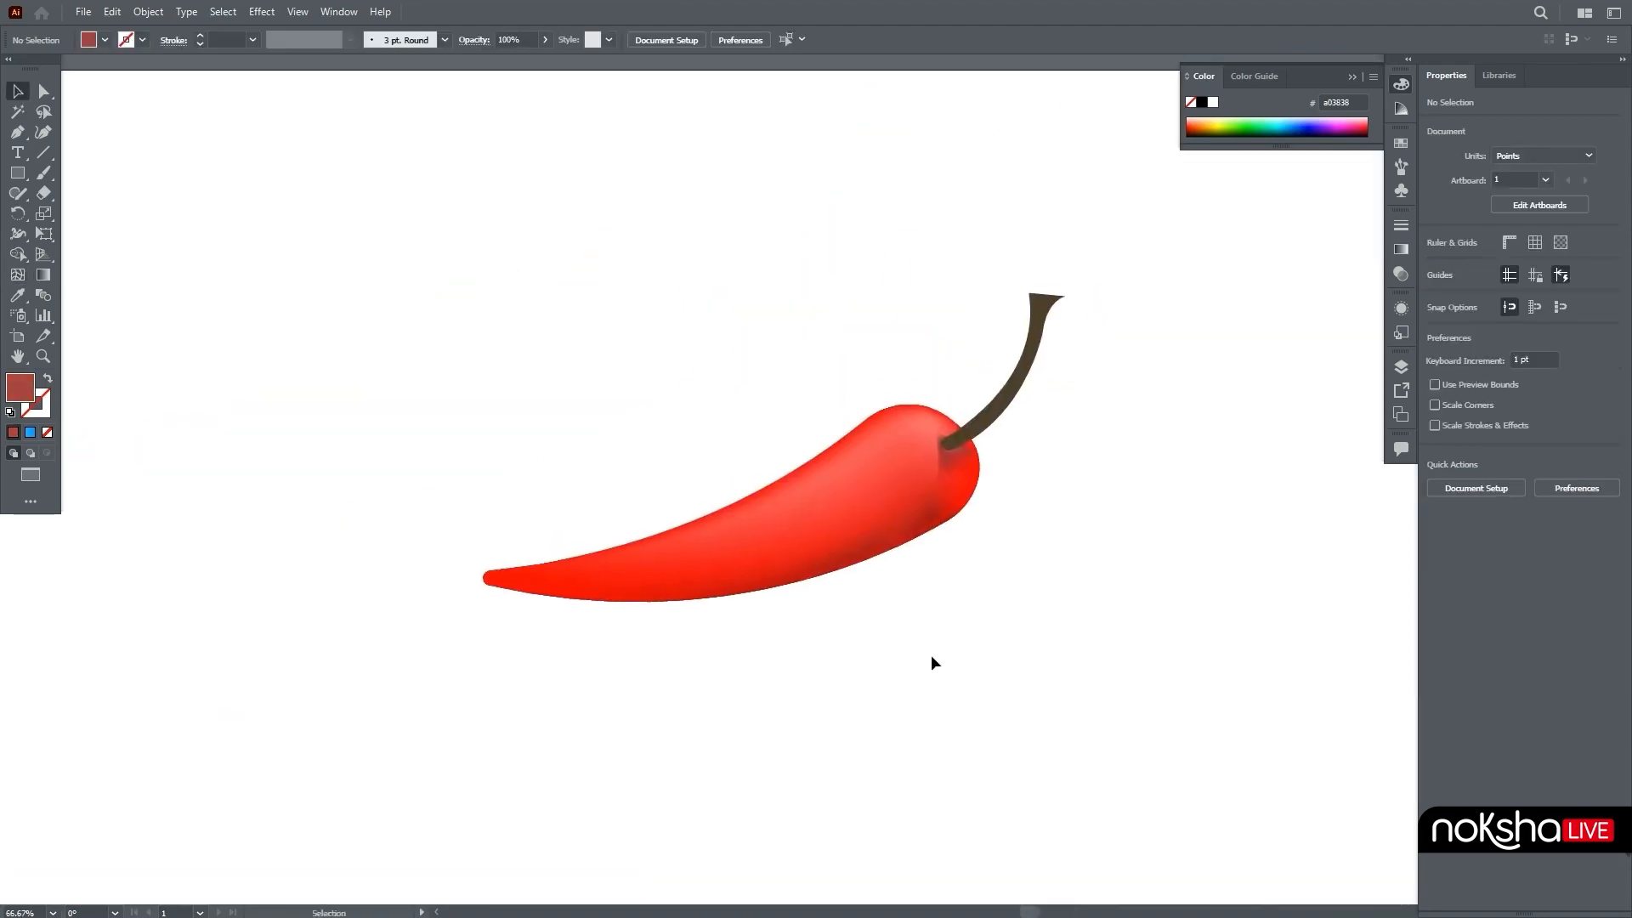
Turn the stem into a mesh with a point at its base end and colour that point ff5757.
scroll(981, 590, "up", 4)
scroll(1033, 591, "up", 3)
key("u")
left_click(889, 525)
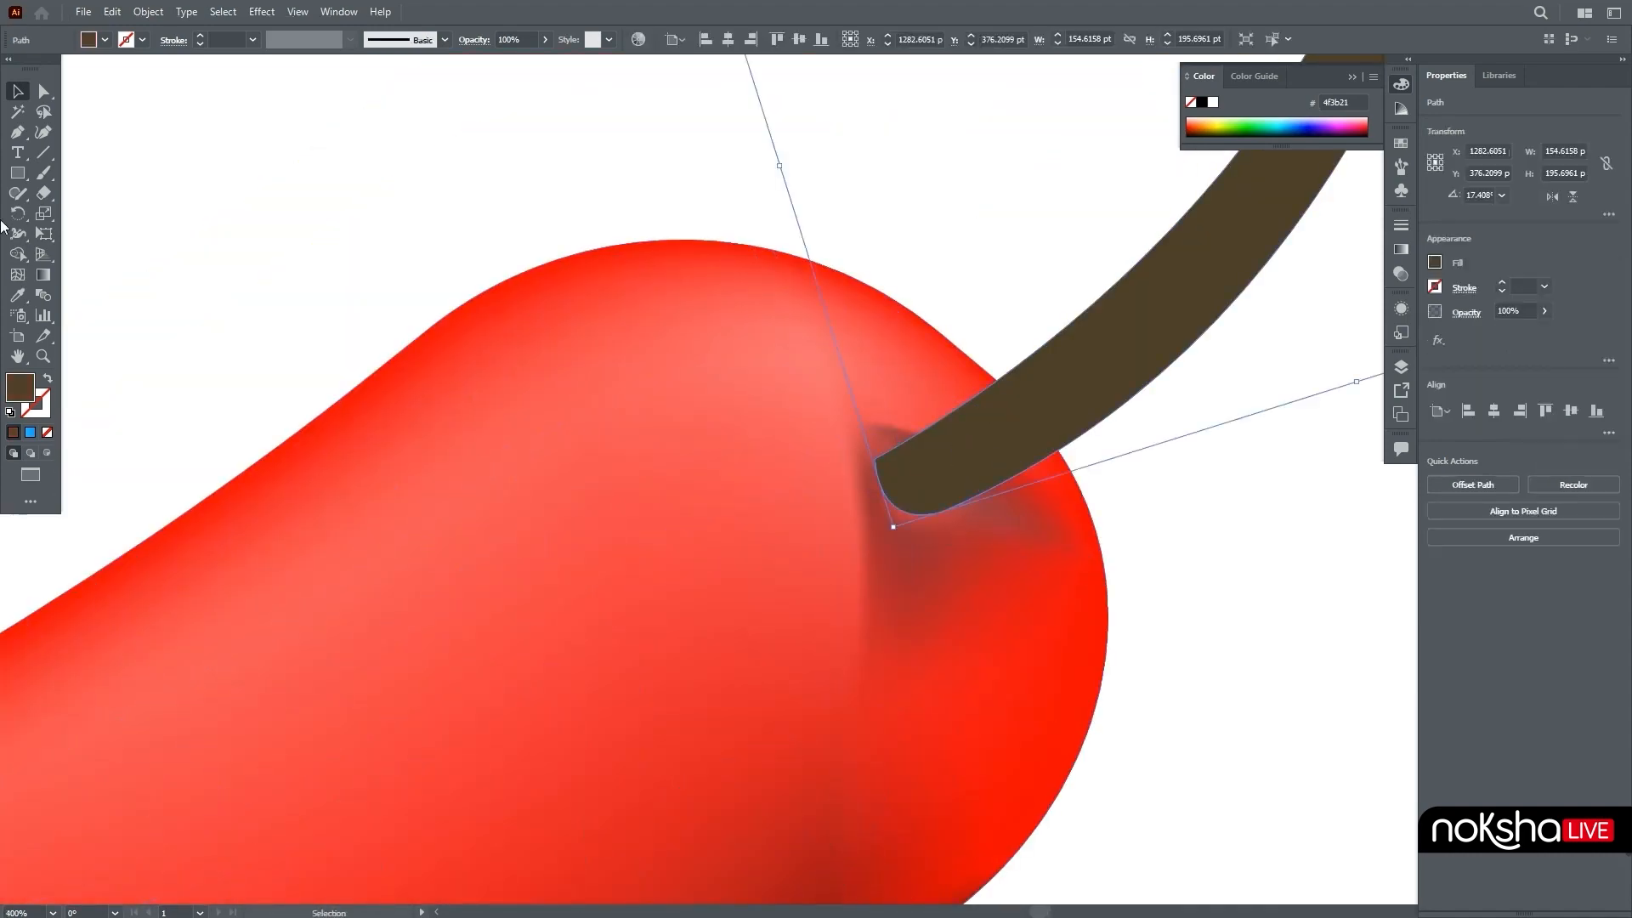
double_click(19, 387)
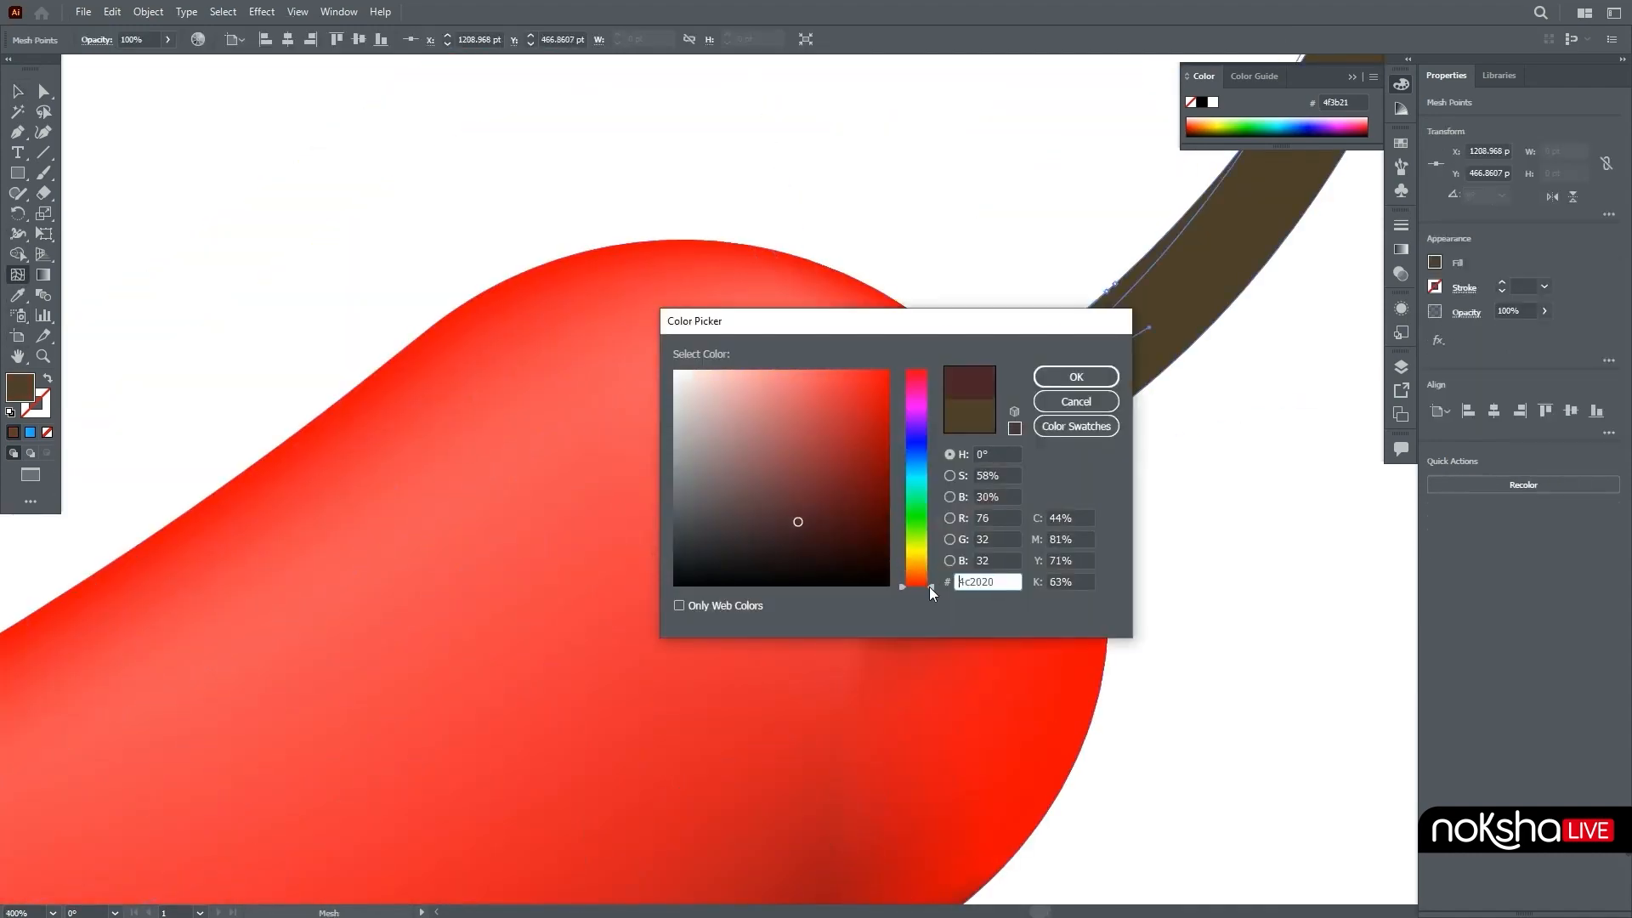
type("ff5757")
left_click(1071, 375)
scroll(1062, 448, "down", 5)
scroll(995, 399, "up", 4)
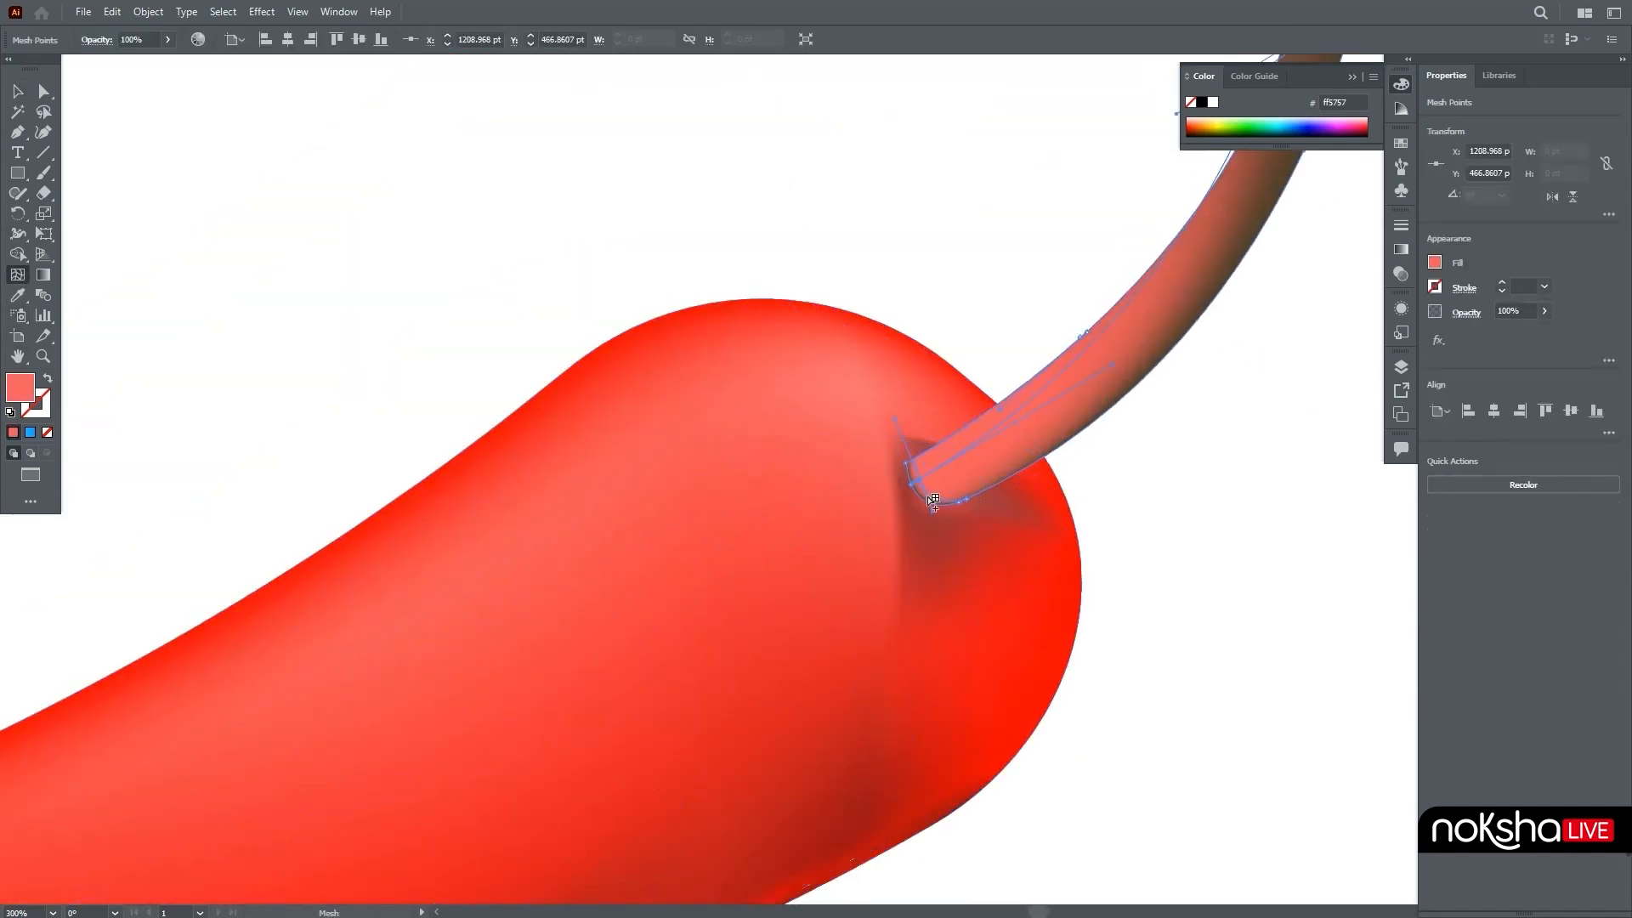
Darken the mesh point at the stem's base to a33a3a and deselect the stem.
double_click(19, 387)
left_click(1068, 375)
key("v")
key("ctrl+shift+a")
scroll(488, 273, "down", 4)
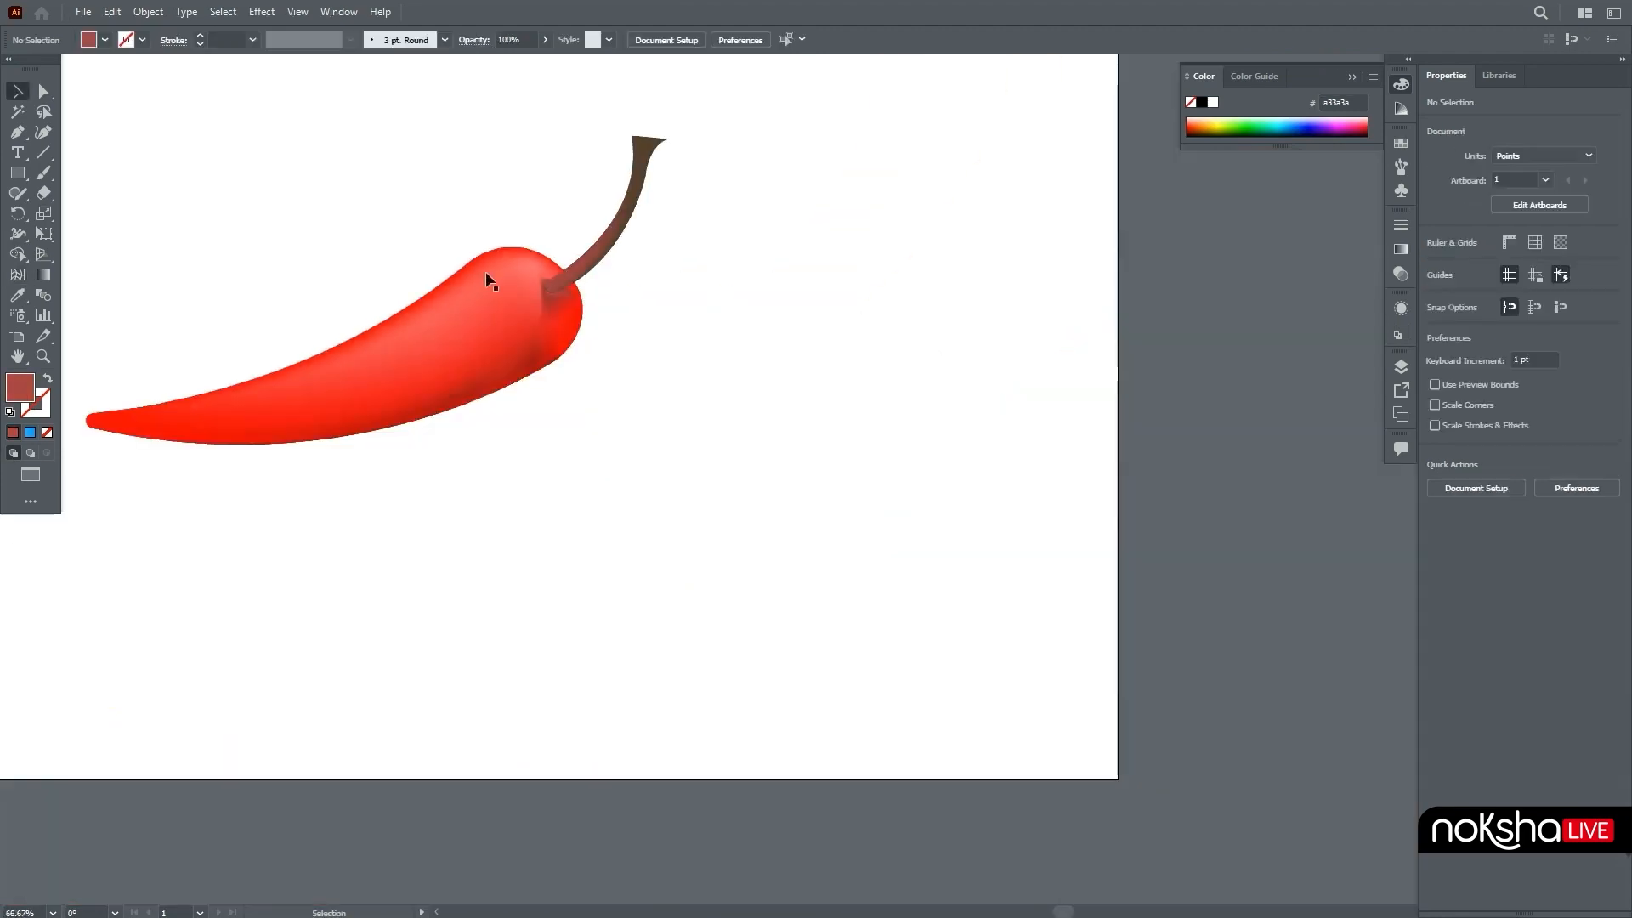
Draw a 1920 by 1080 pt rectangle covering the whole artboard and send it behind the chili.
key("ctrl+0")
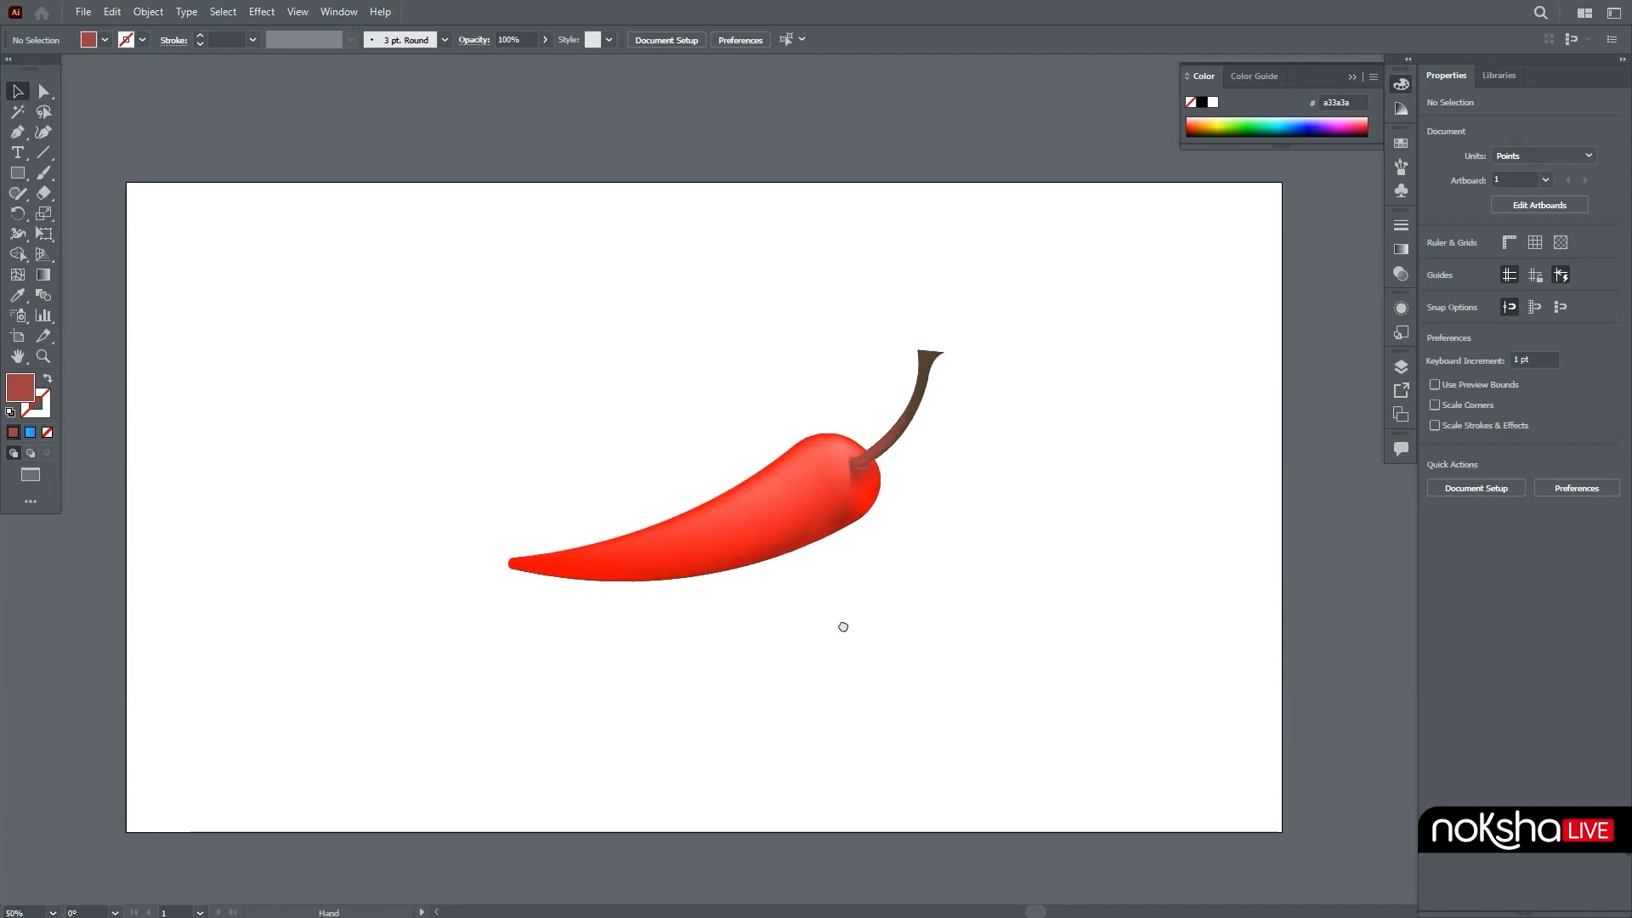
left_click_drag(843, 628, 865, 621)
left_click(1351, 77)
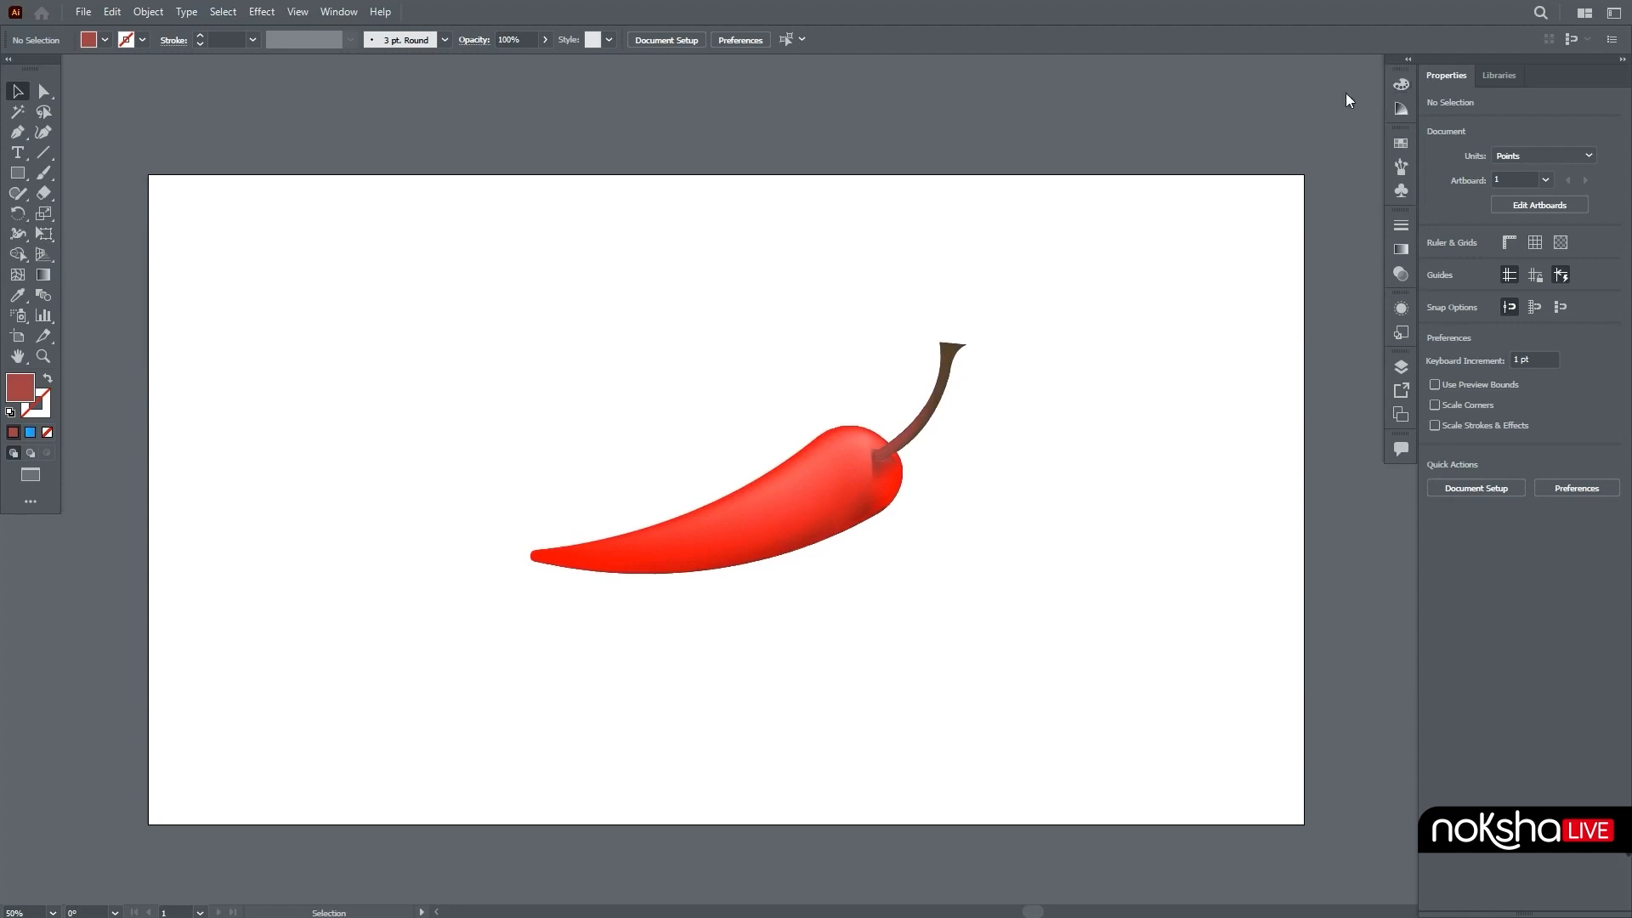
left_click(17, 173)
left_click_drag(149, 176, 1305, 824)
key("v")
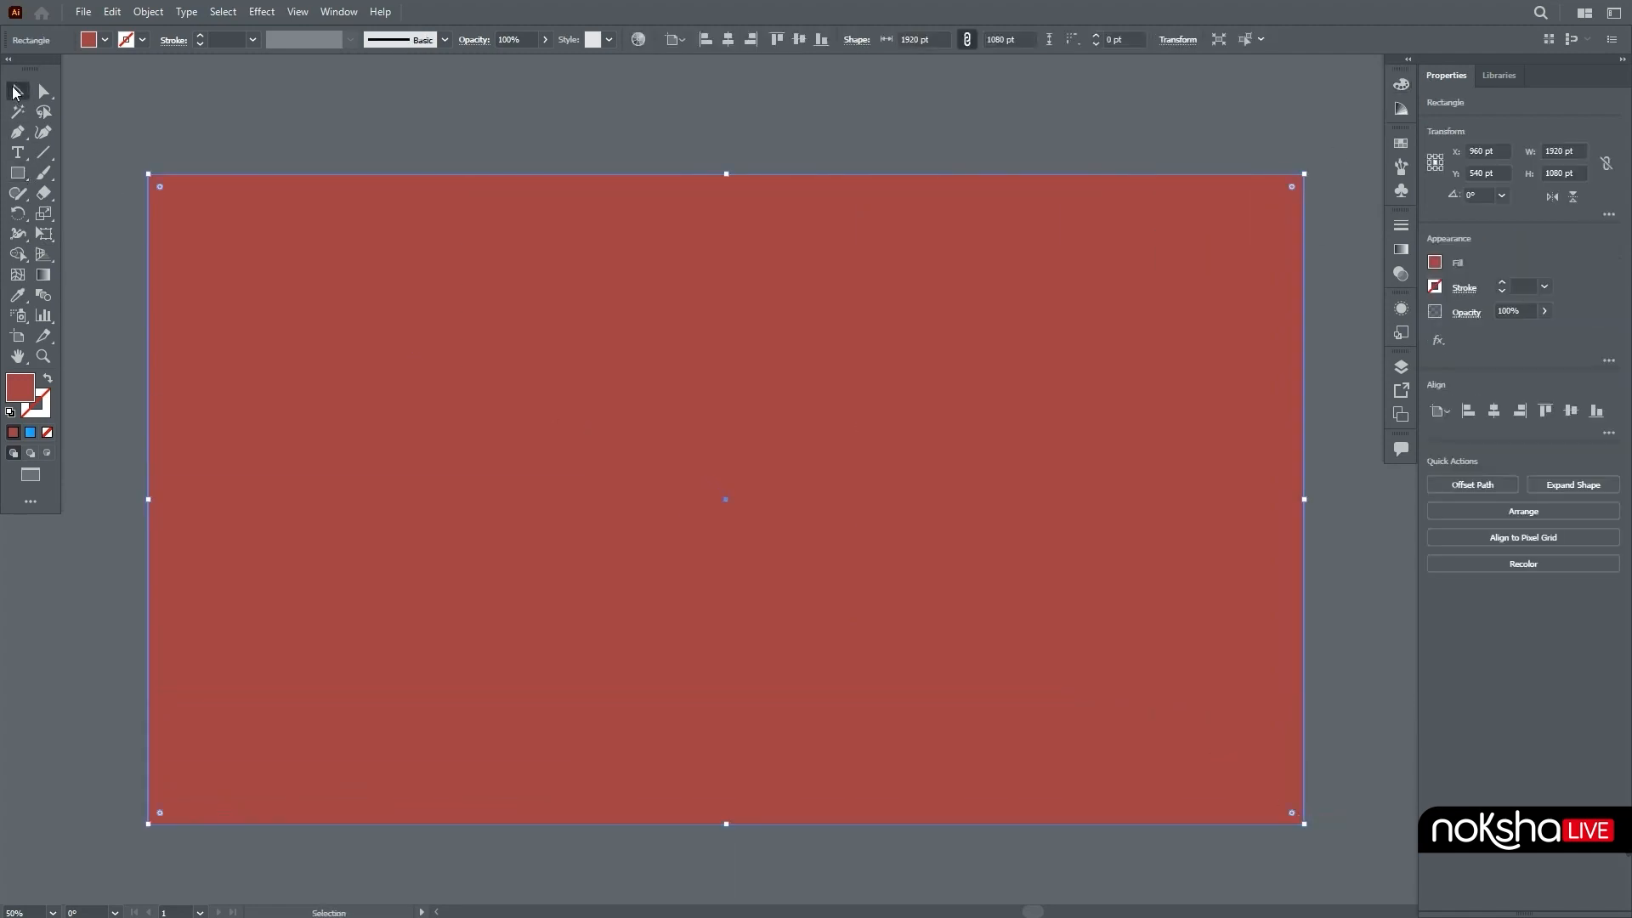
right_click(803, 406)
mouse_move(920, 714)
left_click(1125, 768)
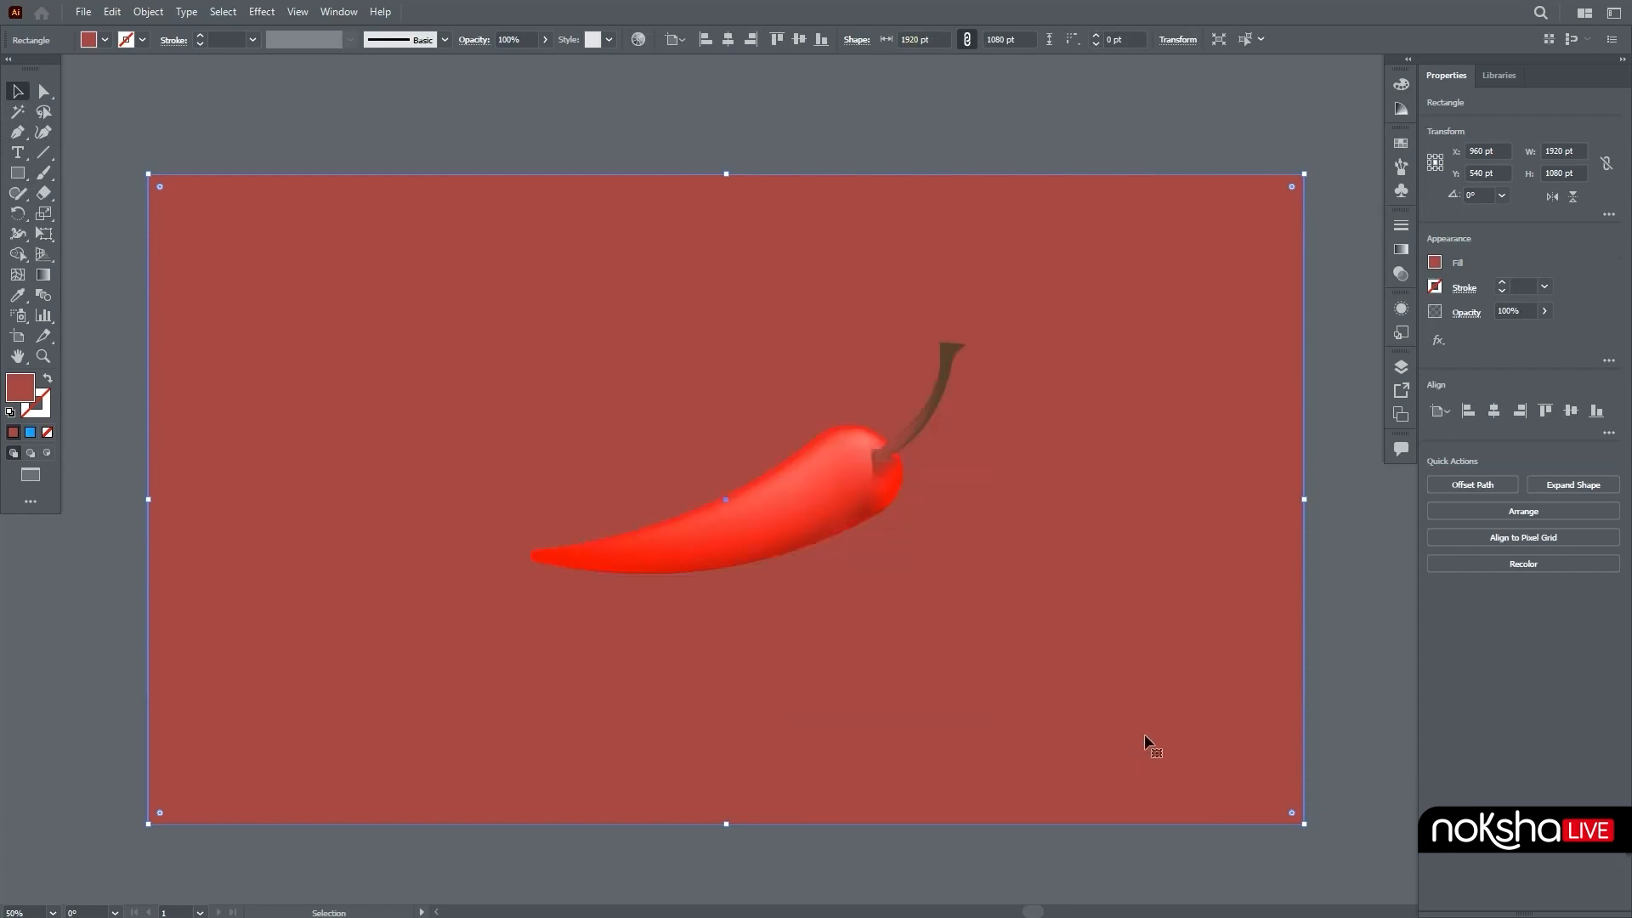
left_click(1369, 632)
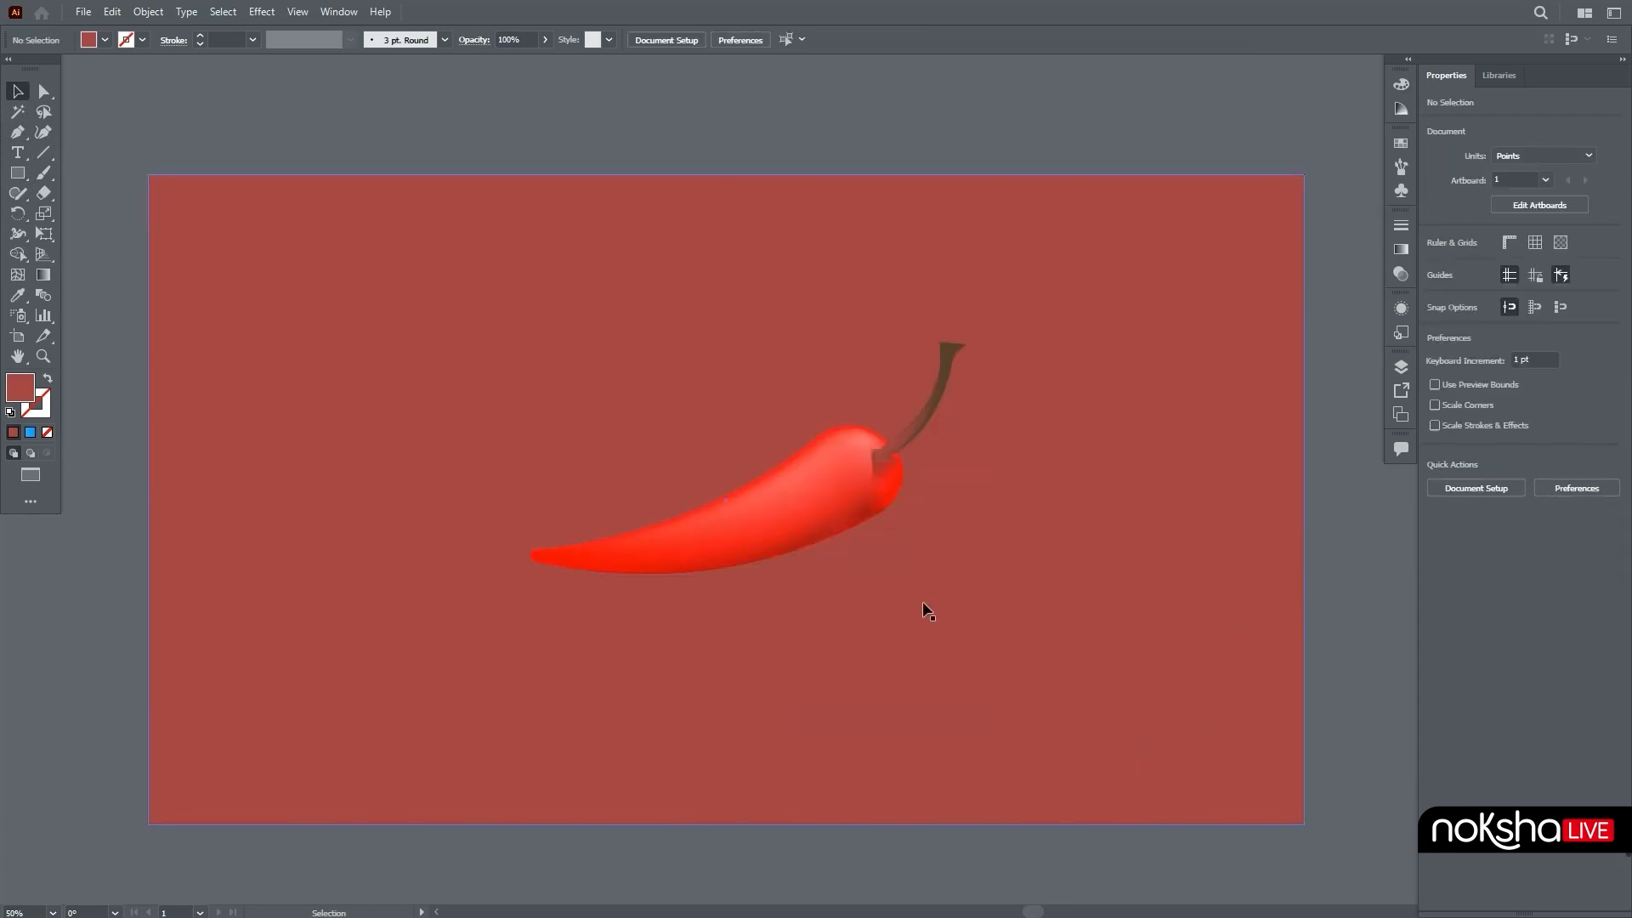
Add a mesh point near the centre of the background rectangle and colour it light pink, ff9c9c.
left_click(153, 328)
left_click(17, 275)
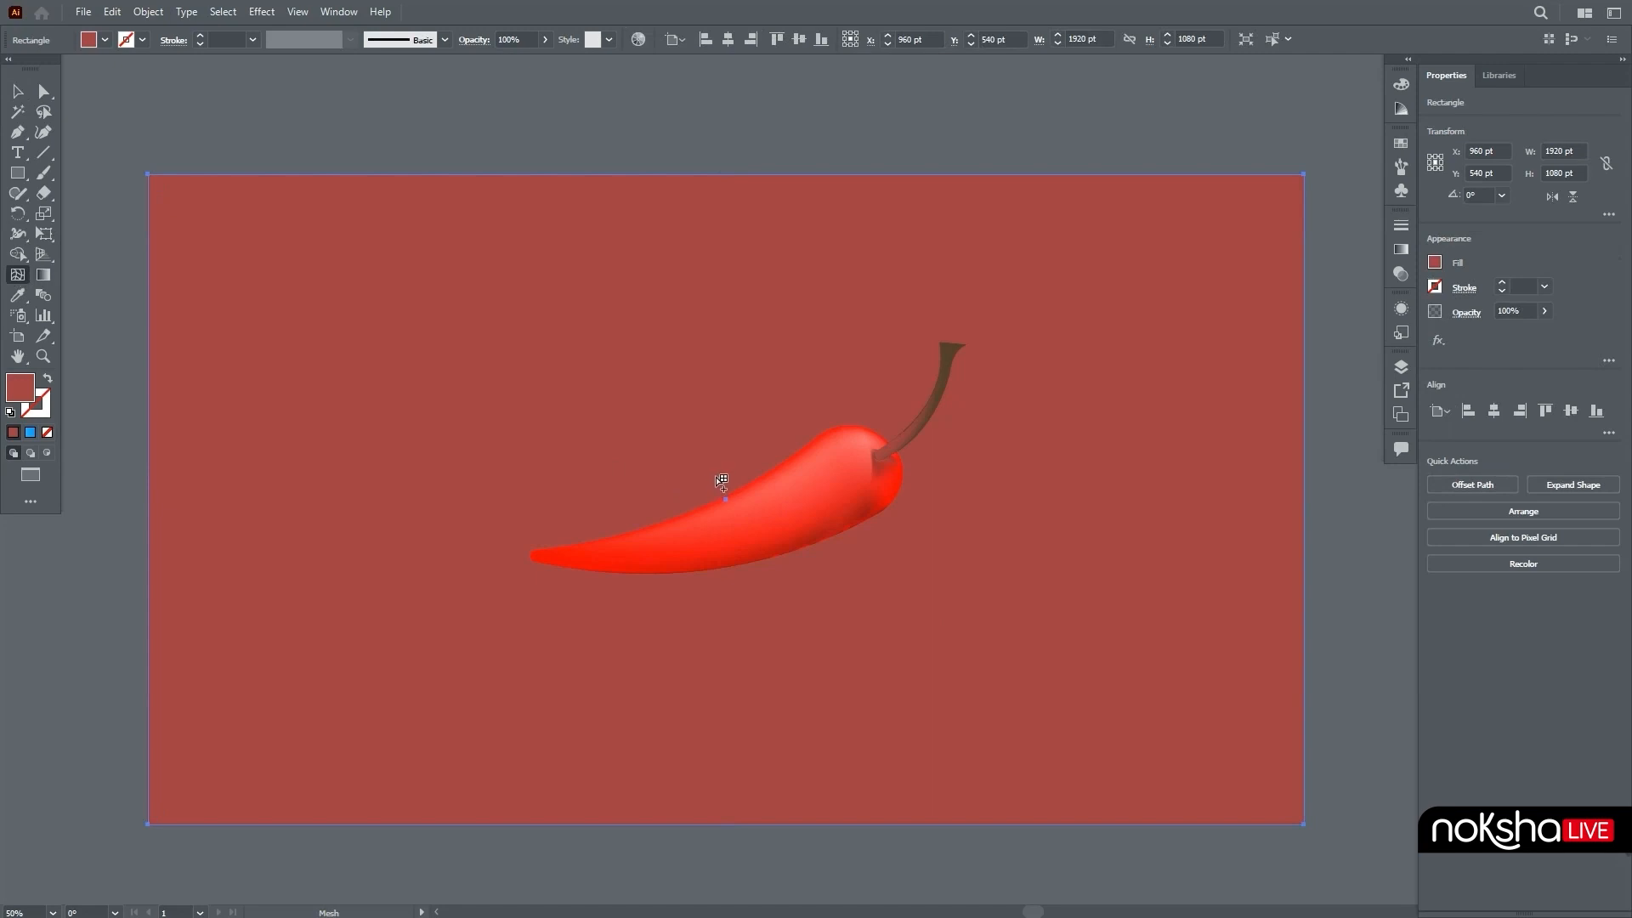
left_click(716, 476)
double_click(29, 390)
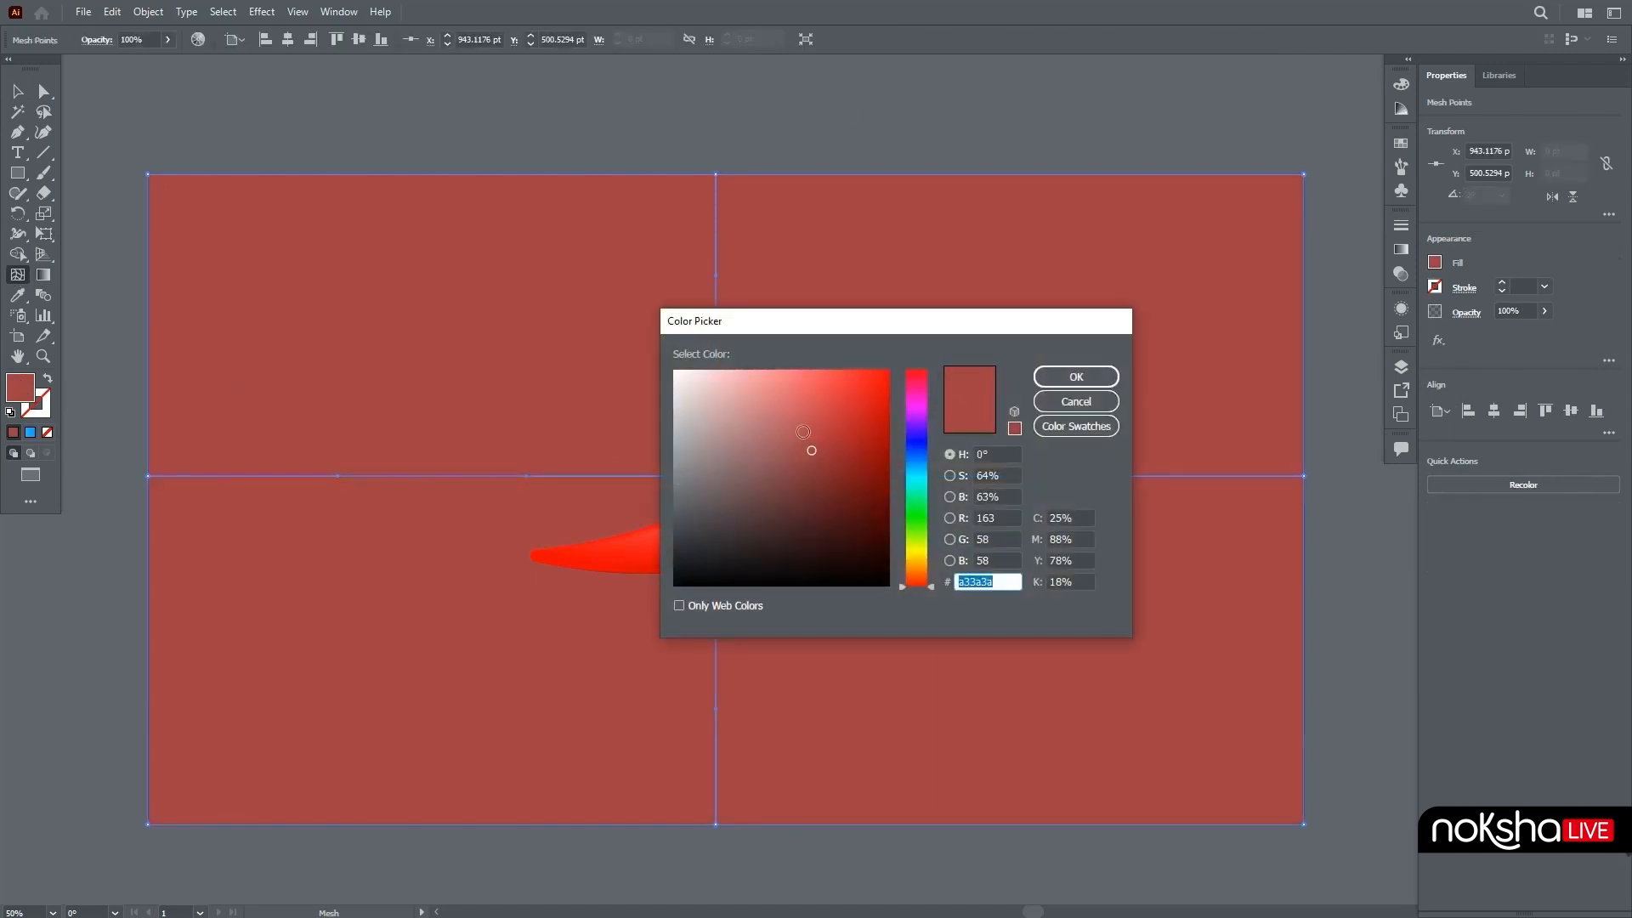
type("ffffff")
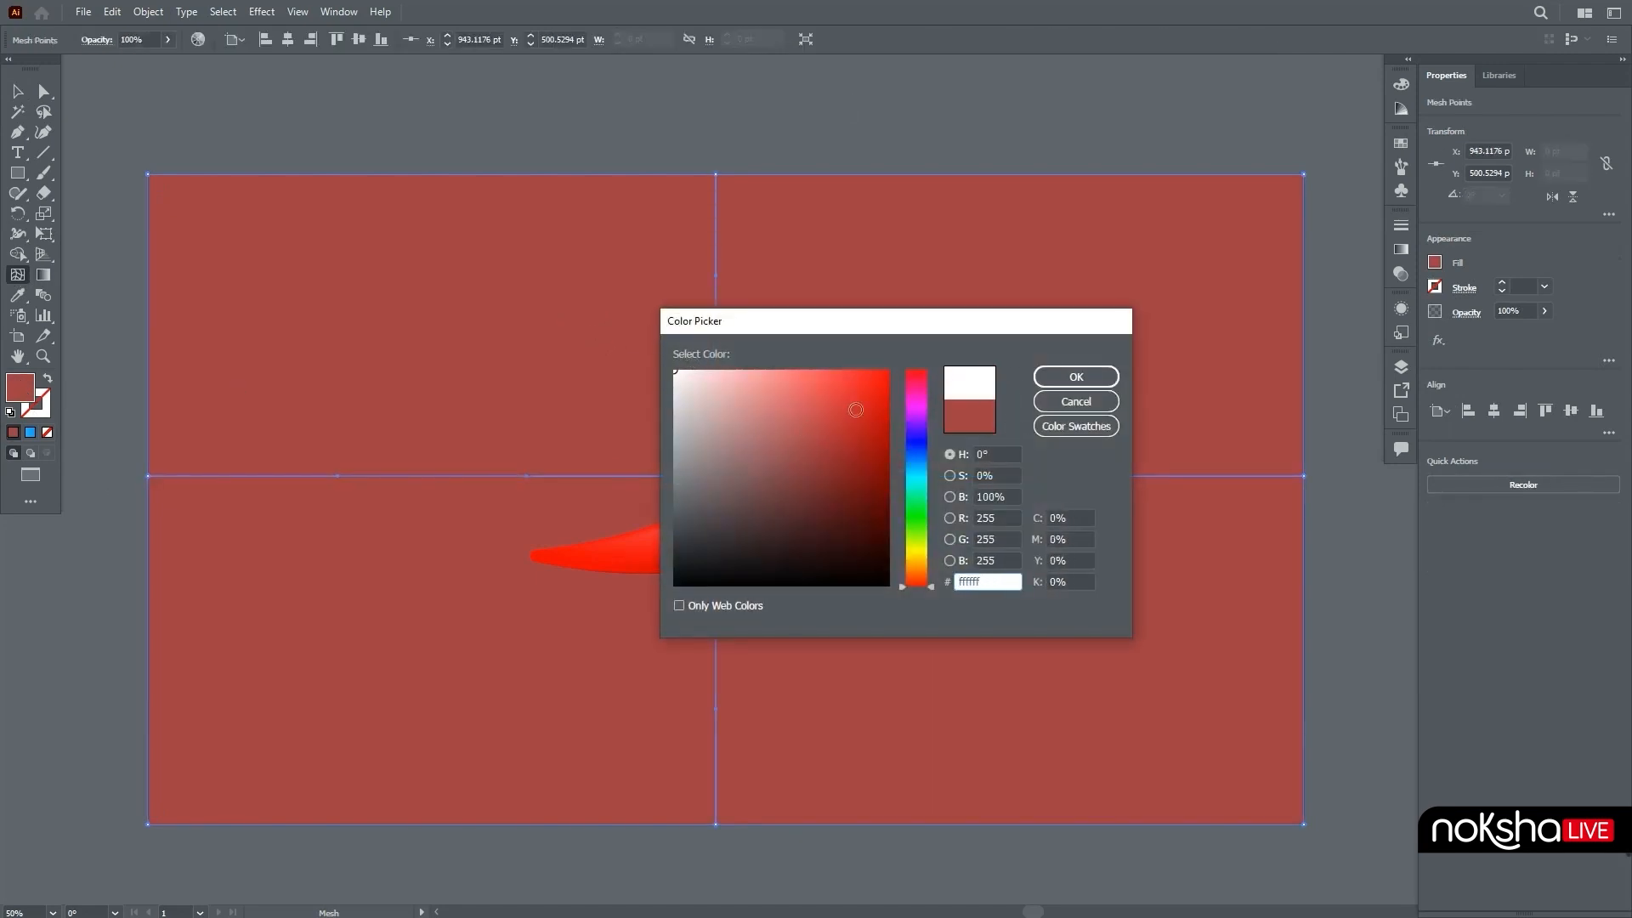
mouse_move(799, 408)
left_mouse_down()
mouse_move(797, 342)
mouse_move(757, 340)
left_mouse_up()
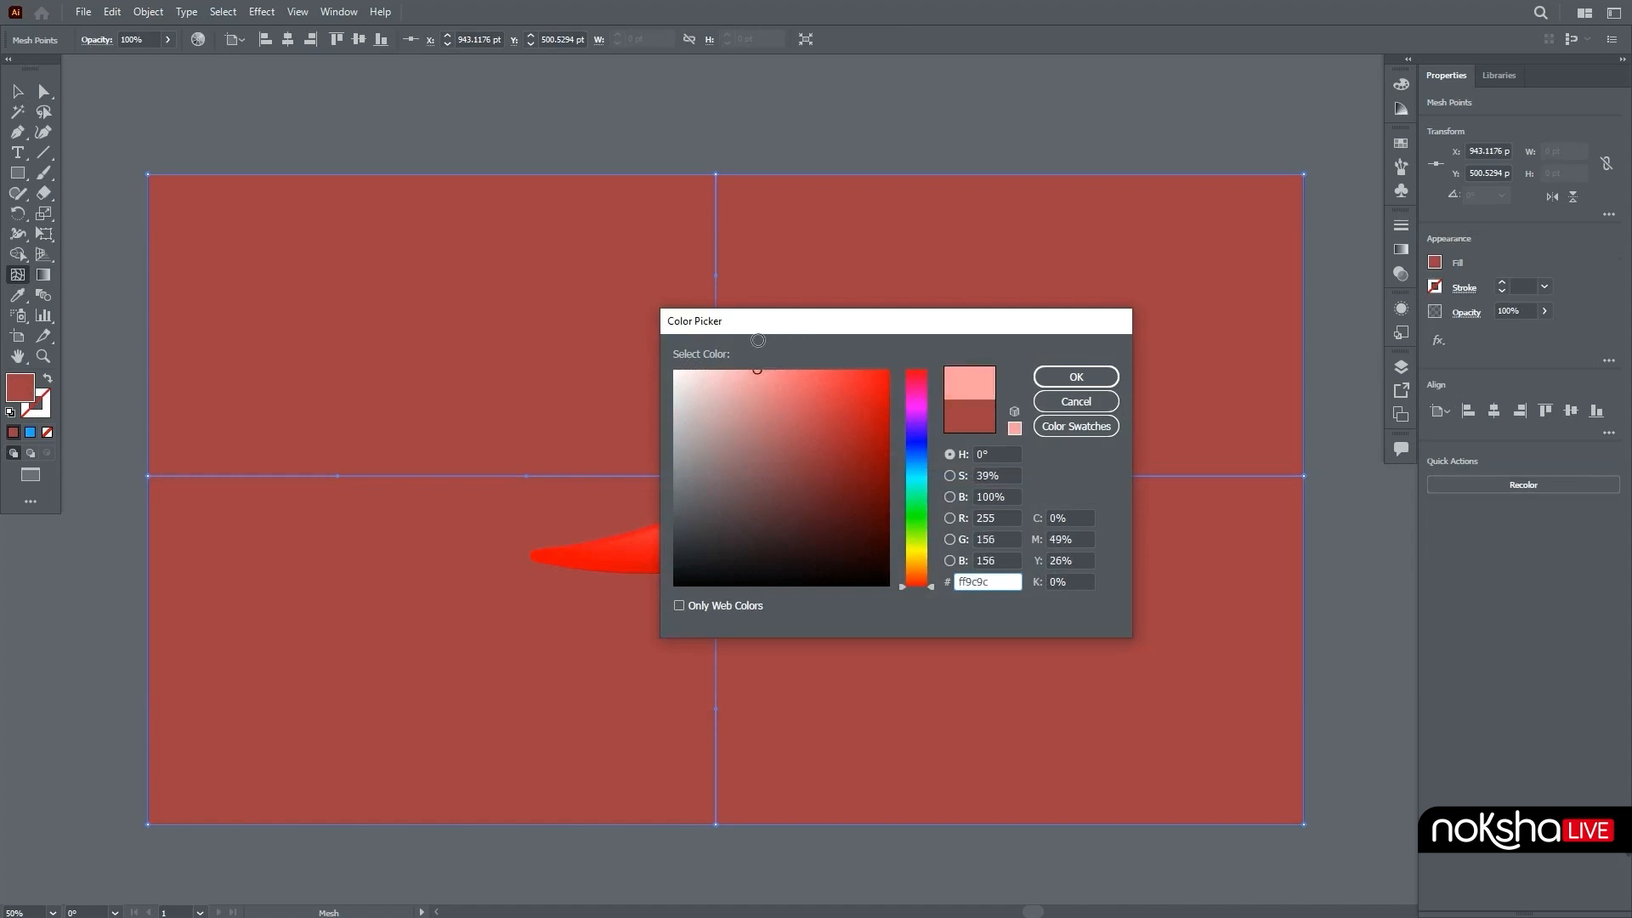
left_click(1076, 377)
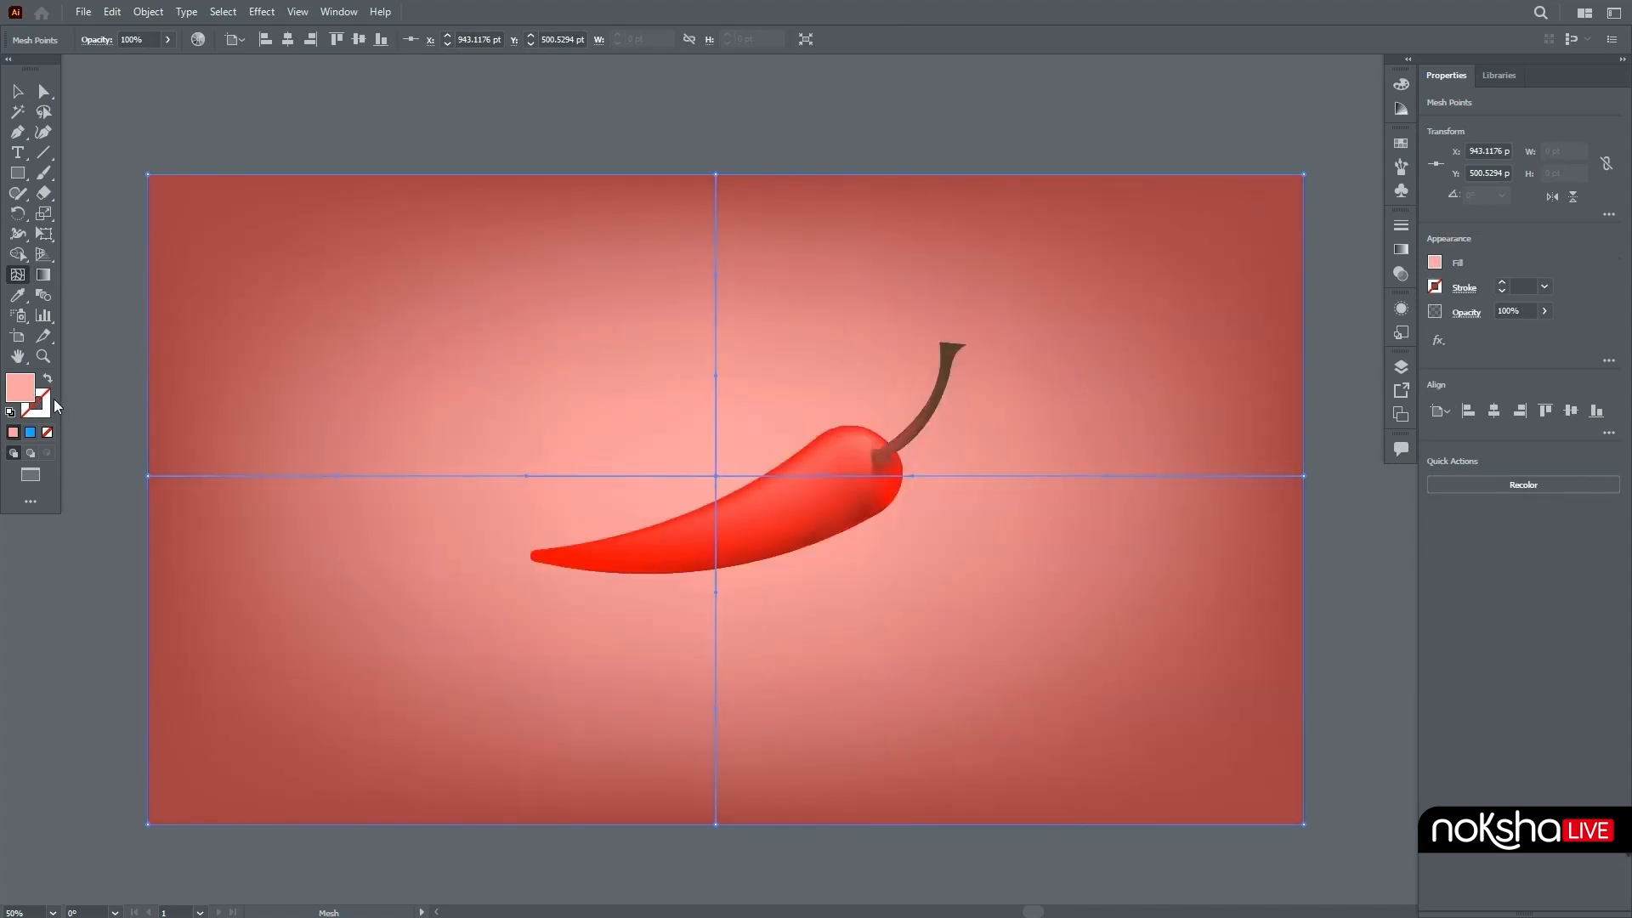
Change the background's central mesh point to white, ffffff, and deselect the artwork.
double_click(21, 388)
type("ffffff")
left_click(1071, 375)
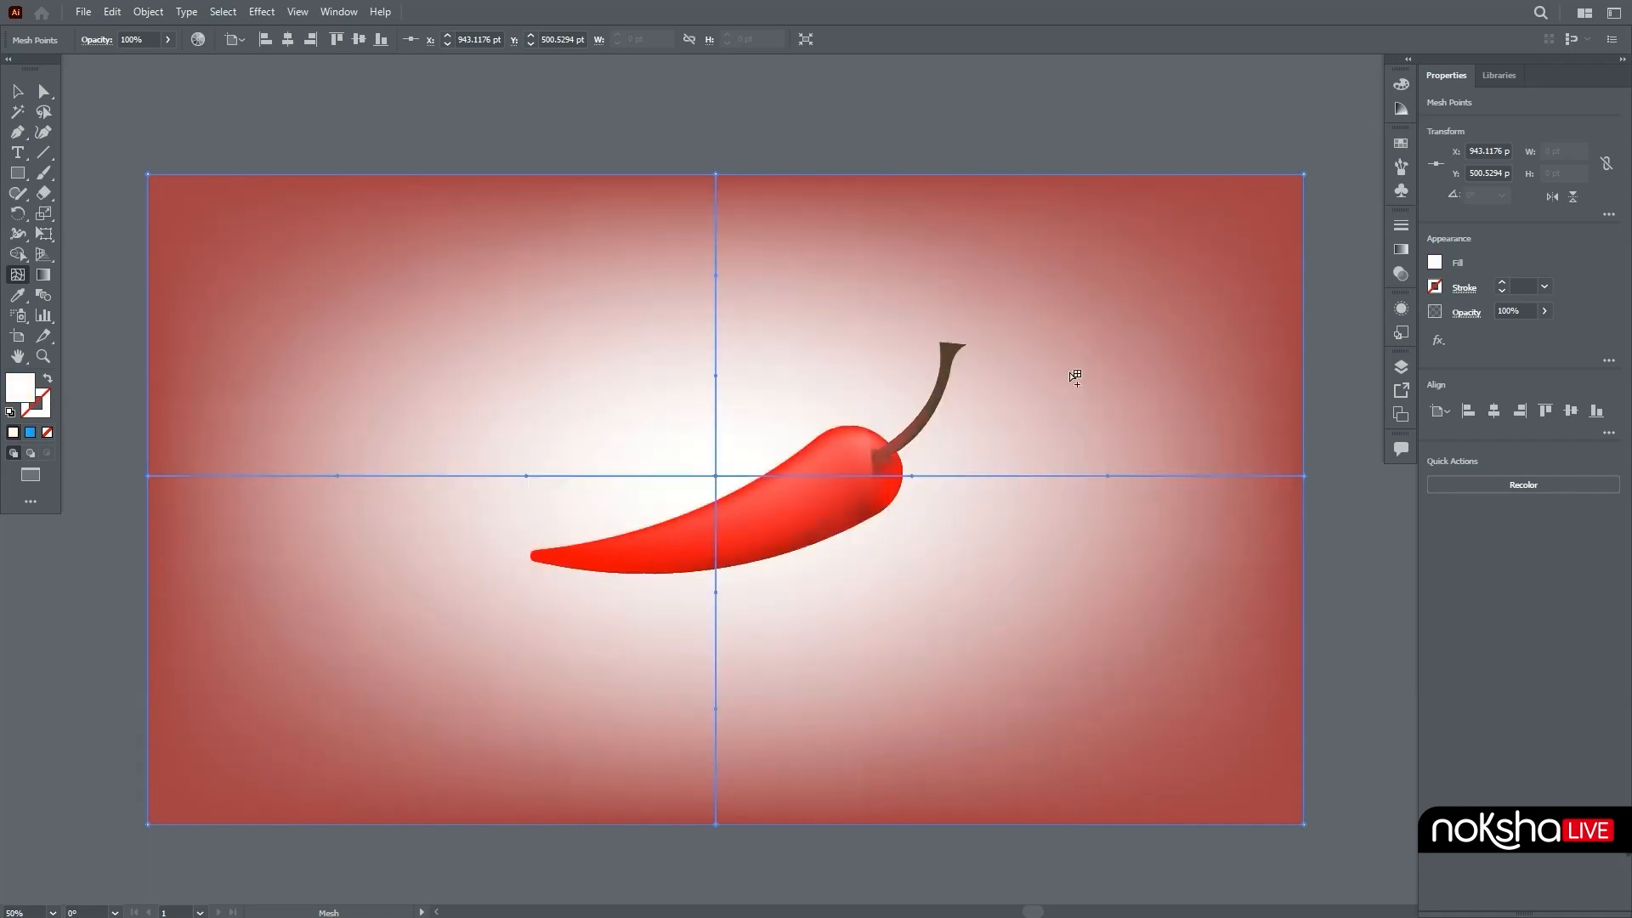
key("v")
left_click(457, 152)
scroll(543, 268, "down", 1)
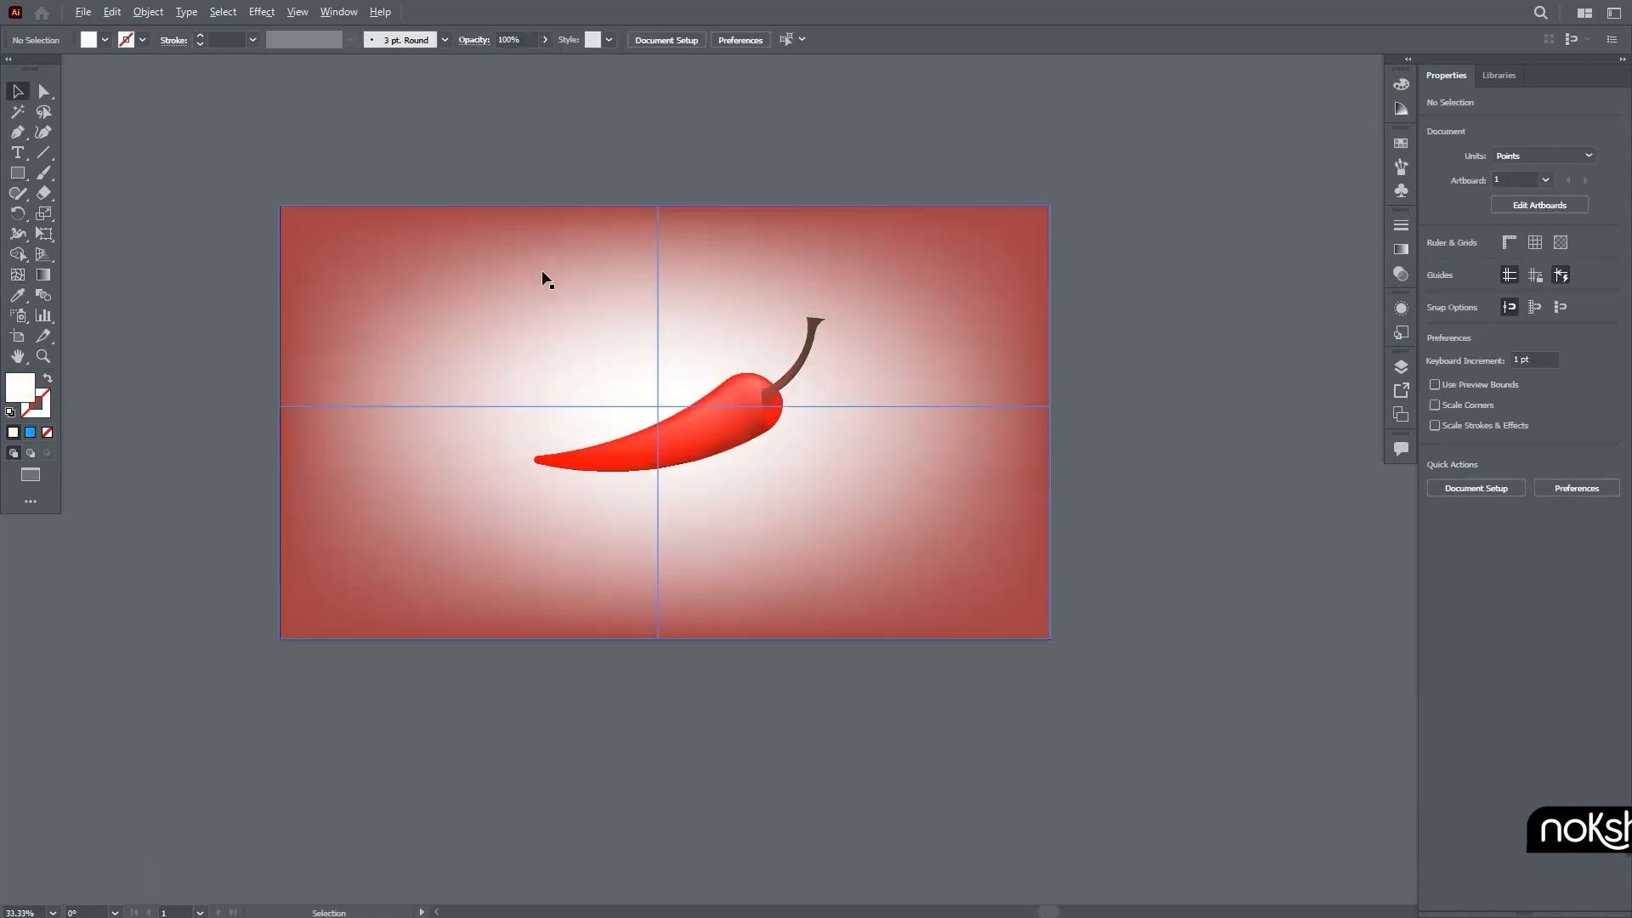